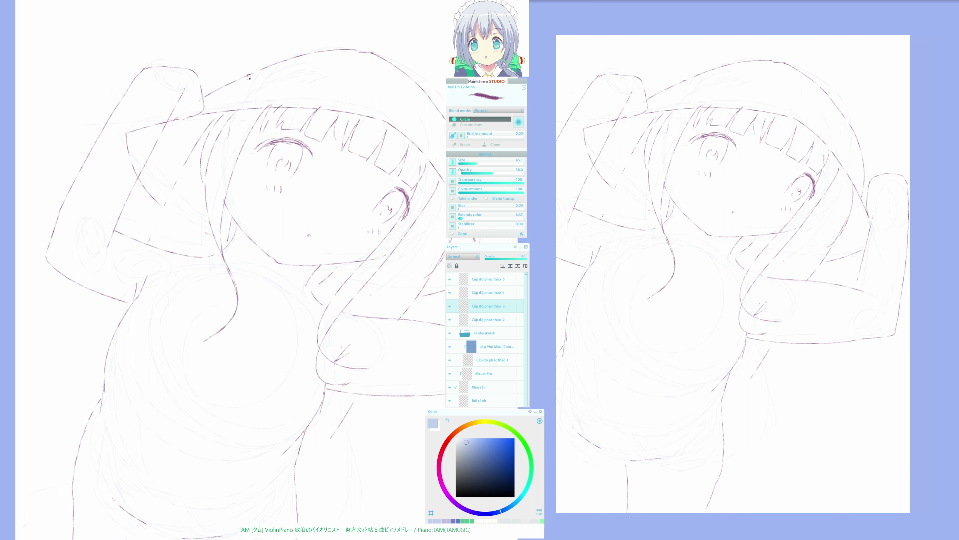
Clean up the cap's outline beside the raised hand, erasing stray sketch lines around the crown and the bent arm
key("e")
mouse_move(224, 89)
left_mouse_down()
mouse_move(208, 94)
mouse_move(263, 70)
mouse_move(207, 99)
left_mouse_up()
key("e")
key("m")
left_click_drag(231, 133, 249, 183)
key("e")
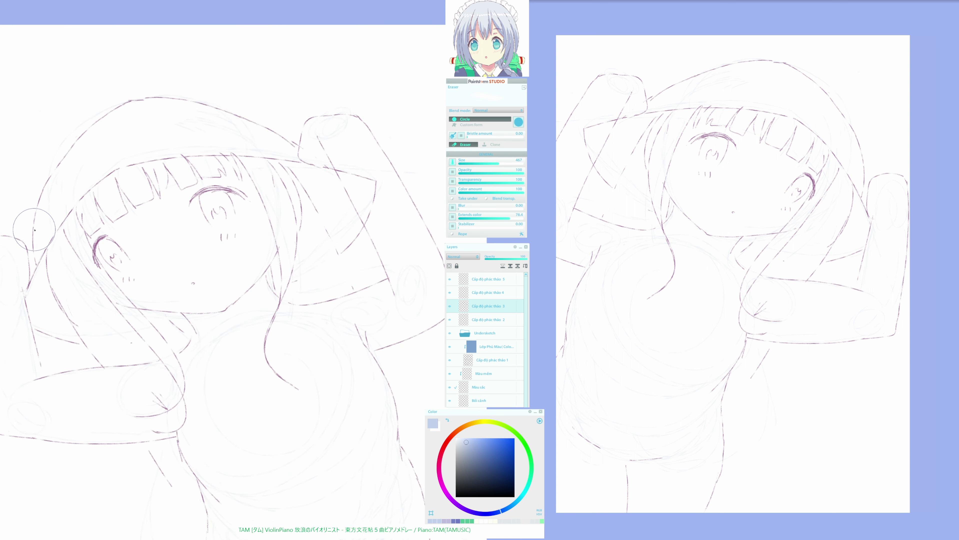
mouse_move(32, 236)
left_mouse_down()
mouse_move(36, 265)
mouse_move(33, 246)
left_mouse_up()
key("b")
key("h")
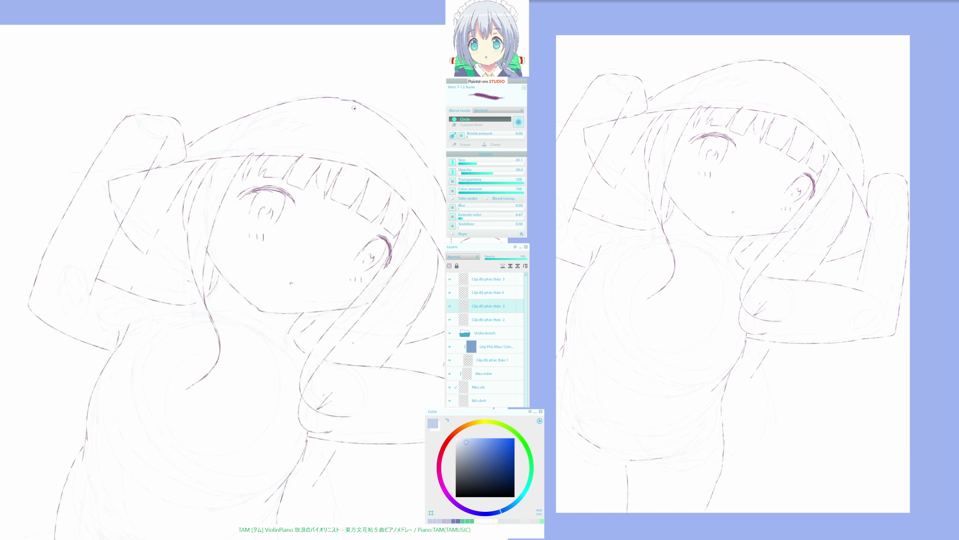
Sketch the curved panel seams running from the top of the cap's crown down to the brim
left_click_drag(352, 102, 337, 159)
left_click_drag(340, 98, 280, 148)
left_click_drag(280, 111, 239, 144)
key("h")
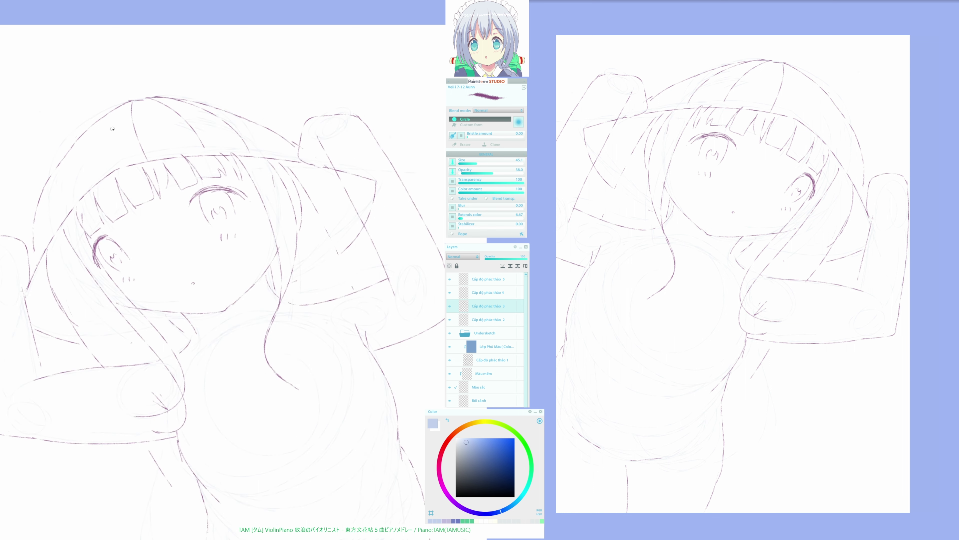
left_click_drag(109, 112, 92, 177)
mouse_move(82, 131)
left_mouse_down()
mouse_move(66, 155)
mouse_move(69, 212)
left_mouse_up()
key("h")
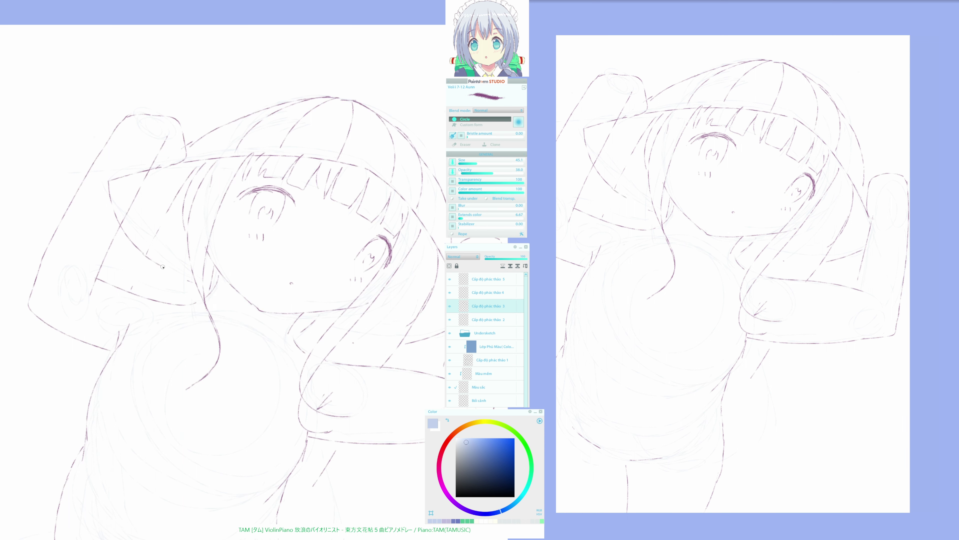
Rework the pointed corner of the cap's brim and draw the hair line between the neck and the bent arm
key("e")
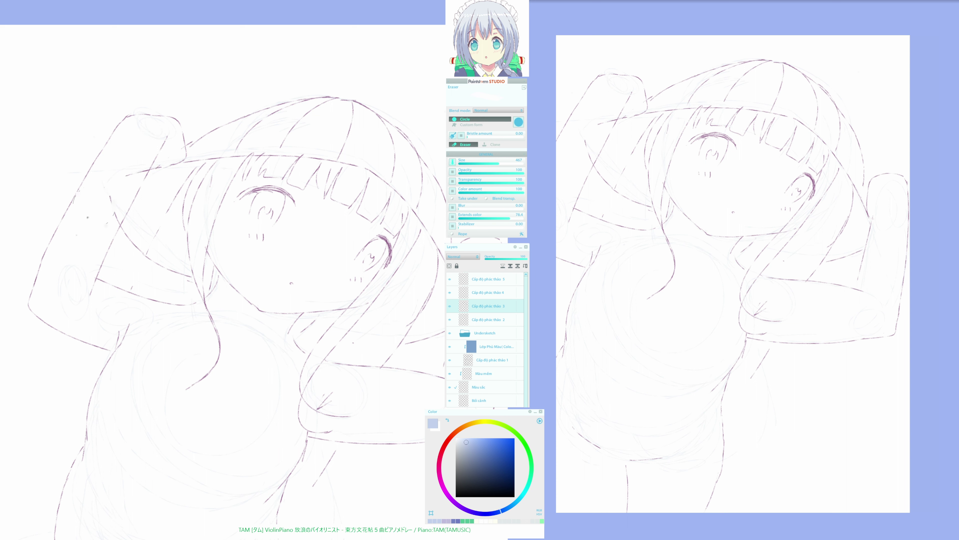
mouse_move(137, 202)
left_mouse_down()
mouse_move(137, 193)
mouse_move(126, 211)
mouse_move(148, 188)
left_mouse_up()
key("h")
key("h")
key("h")
key("h")
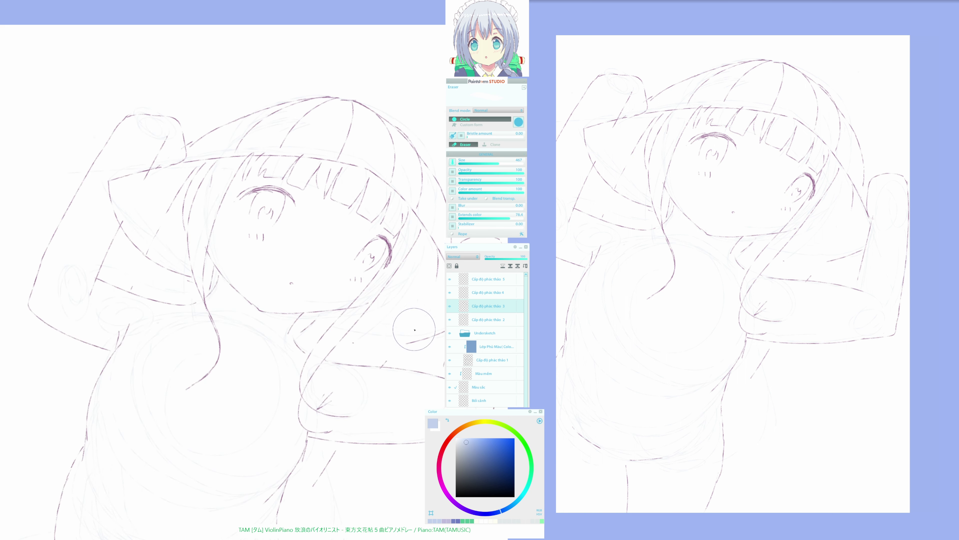
key("b")
left_click_drag(405, 343, 344, 340)
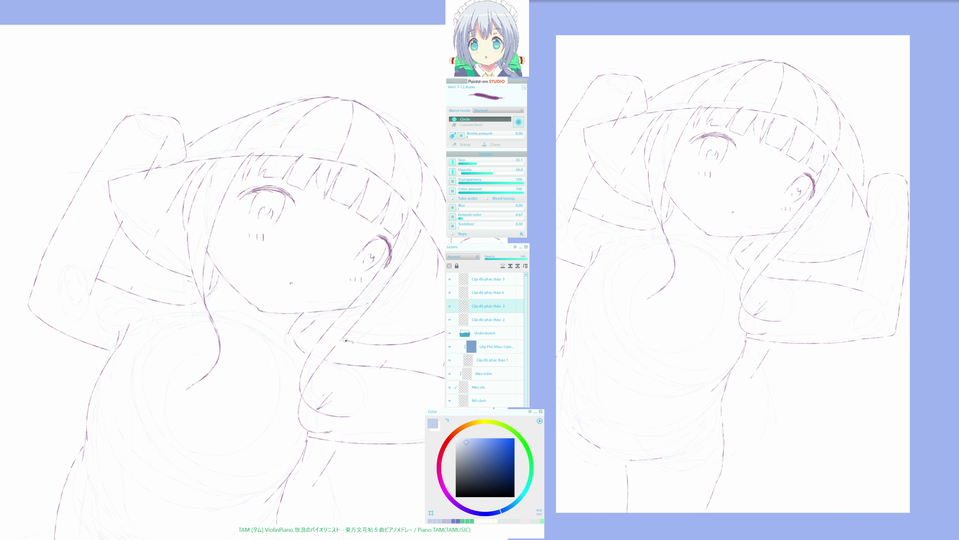
Draw long curved hair strands hanging beside the torso below the raised arm
key("h")
key("h")
mouse_move(103, 363)
left_mouse_down()
mouse_move(56, 396)
mouse_move(47, 420)
mouse_move(64, 467)
left_mouse_up()
left_click_drag(74, 395, 69, 450)
key("h")
key("h")
Draw a long wavy lock curling outward from the waist and add short strokes below the bent arm
left_click_drag(204, 466, 129, 338)
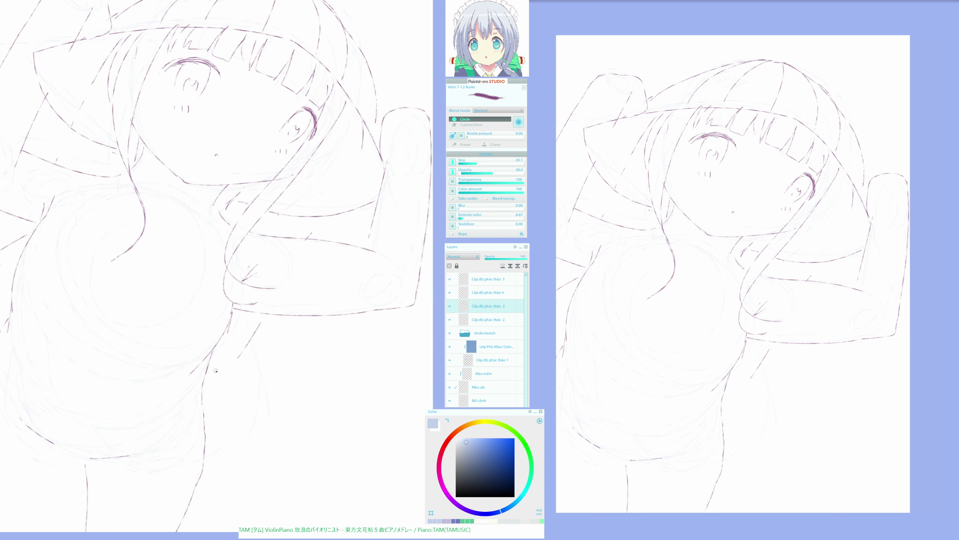
mouse_move(208, 364)
left_mouse_down()
mouse_move(287, 435)
mouse_move(266, 472)
left_mouse_up()
mouse_move(212, 388)
left_mouse_down()
mouse_move(263, 421)
mouse_move(294, 462)
mouse_move(258, 499)
left_mouse_up()
key("h")
key("h")
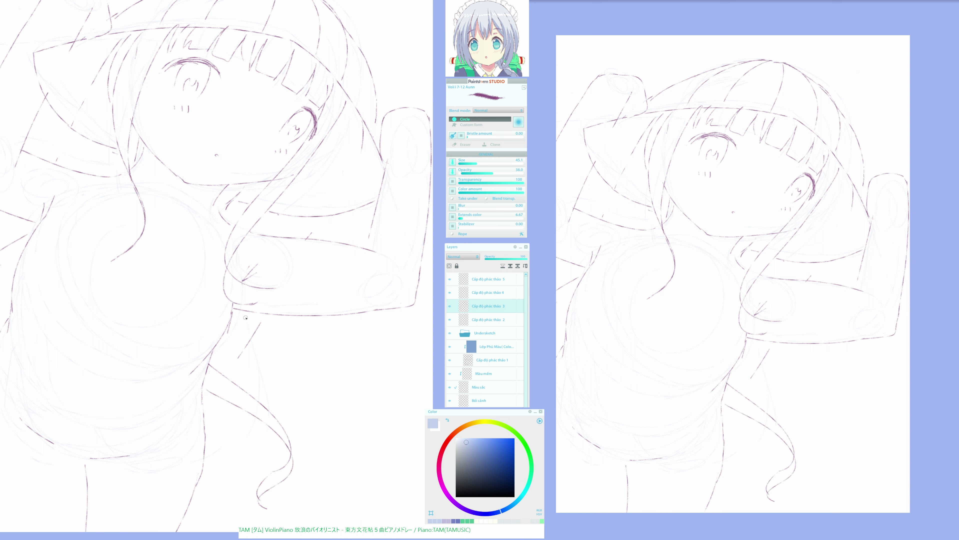
left_click_drag(241, 338, 237, 336)
key("h")
key("h")
Replace the small dot mouth with a wide open mouth
left_click_drag(231, 144, 224, 208)
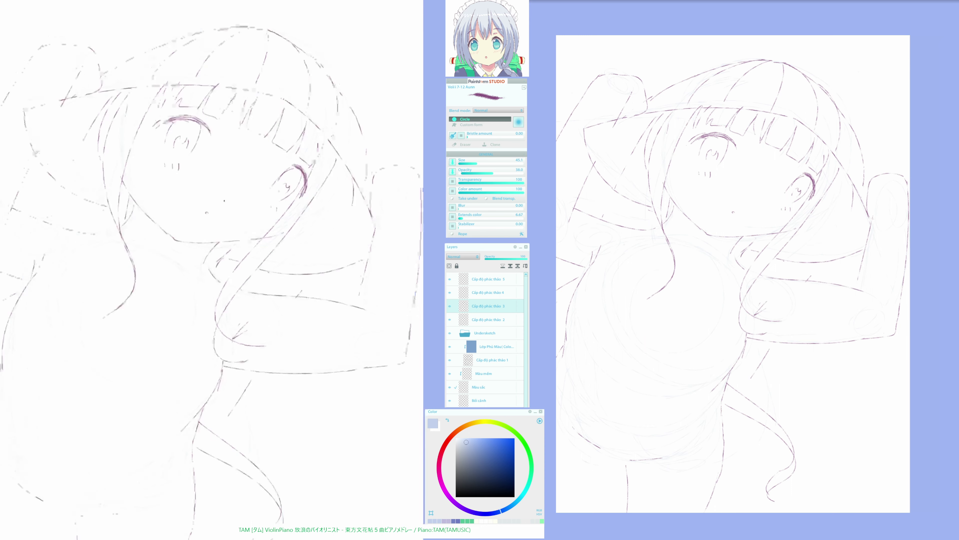
key("h")
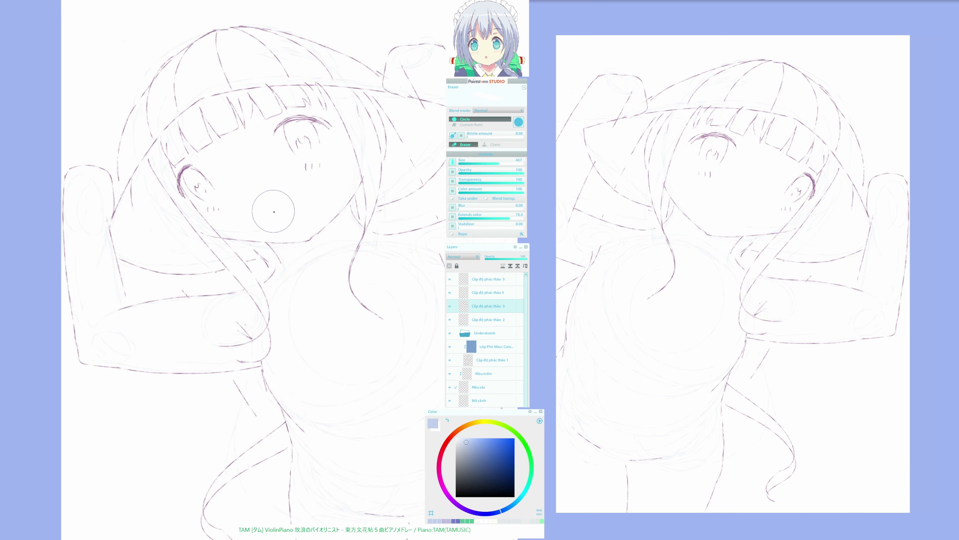
mouse_move(261, 208)
left_mouse_down()
mouse_move(274, 225)
mouse_move(296, 217)
mouse_move(280, 204)
mouse_move(348, 217)
left_mouse_up()
key("h")
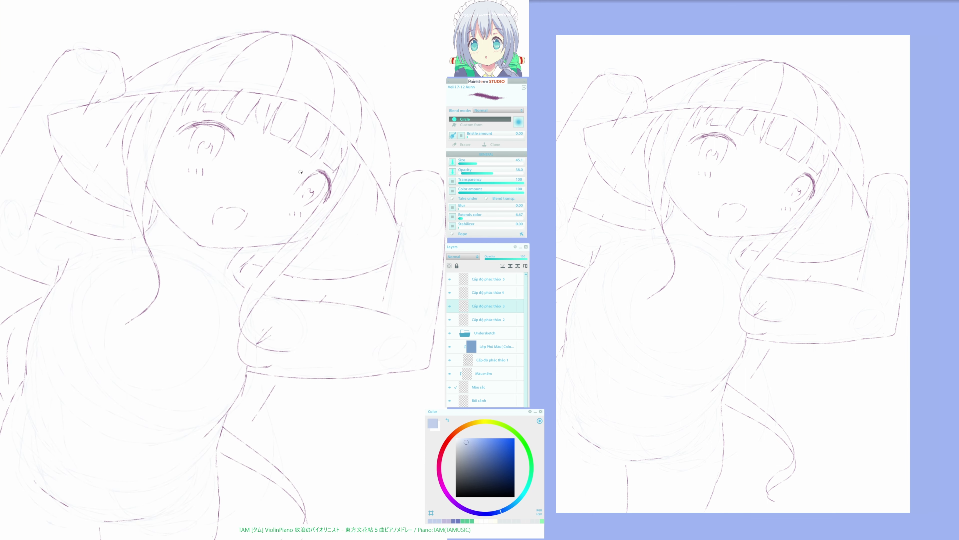
Refine the upper lash lines of both eyes
mouse_move(204, 141)
left_mouse_down()
mouse_move(207, 176)
mouse_move(177, 166)
left_mouse_up()
key("e")
key("b")
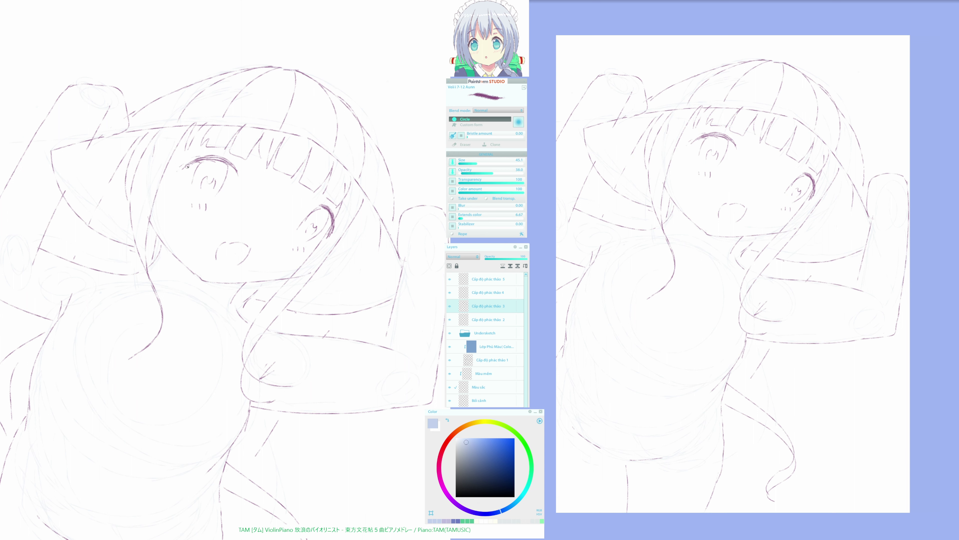
key("h")
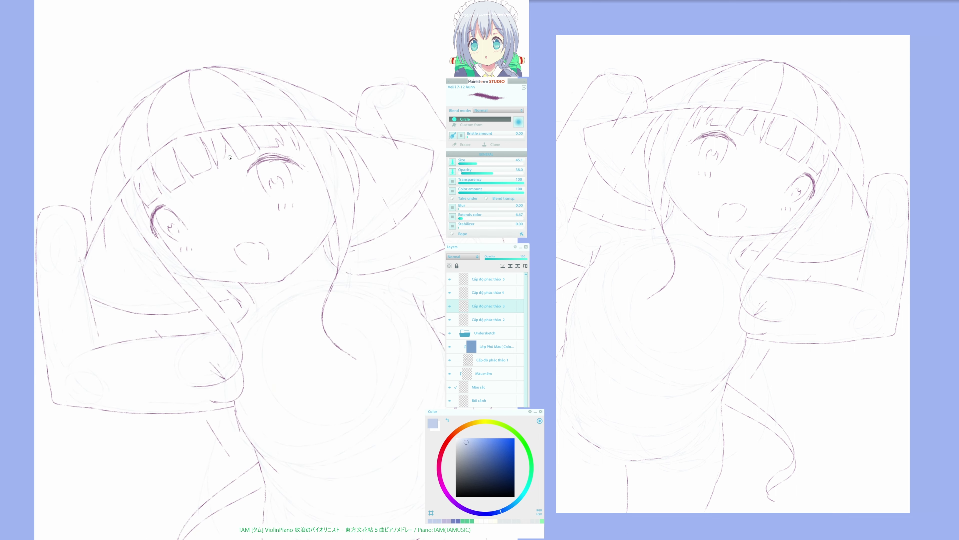
left_click_drag(160, 214, 149, 221)
key("h")
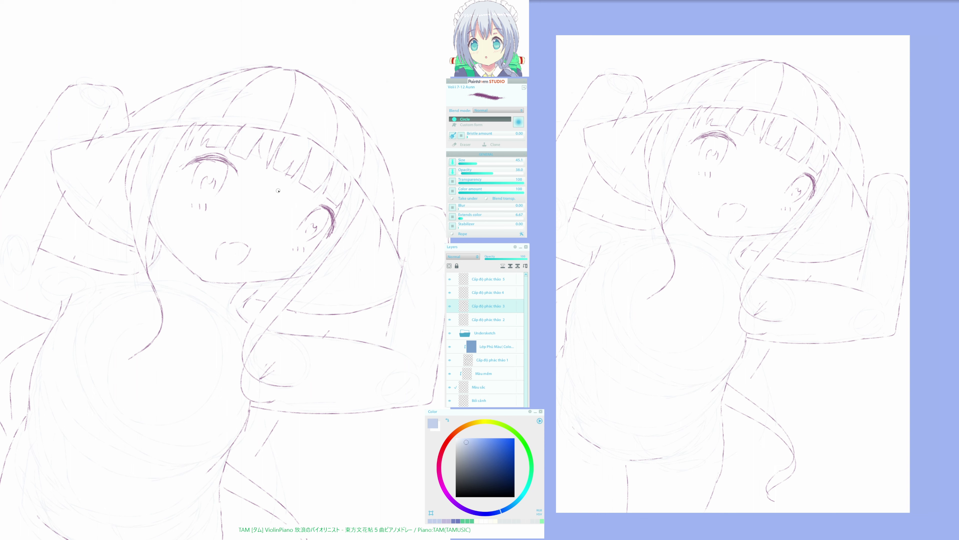
Erase the open mouth, redraw it in a rounder shape and touch up the nearby jaw line
key("h")
key("h")
key("e")
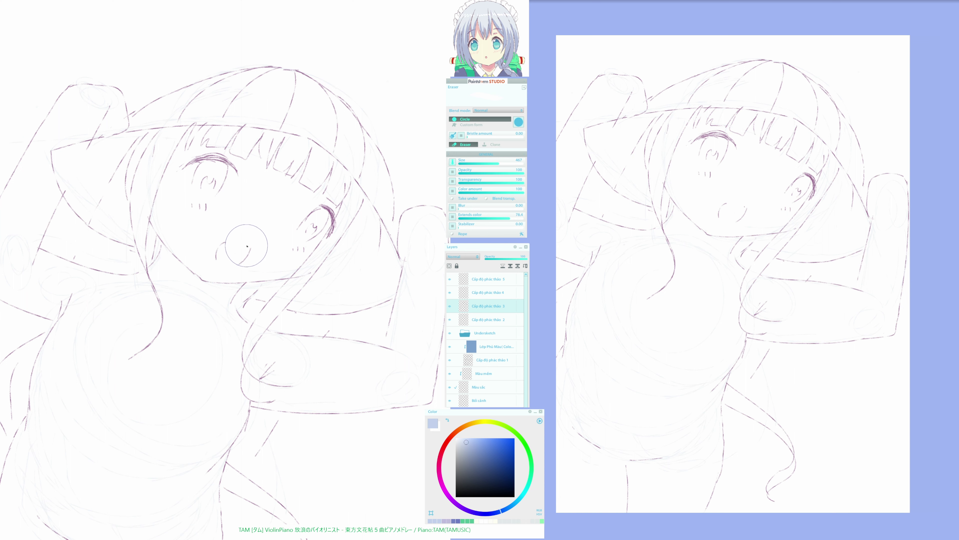
left_click(237, 242)
key("e")
mouse_move(230, 240)
left_mouse_down()
mouse_move(243, 241)
mouse_move(214, 260)
left_mouse_up()
key("e")
key("ctrl+z")
left_click_drag(313, 268, 298, 279)
Erase stray lines around the side hair beneath the cap's brim
left_click_drag(181, 252, 201, 305)
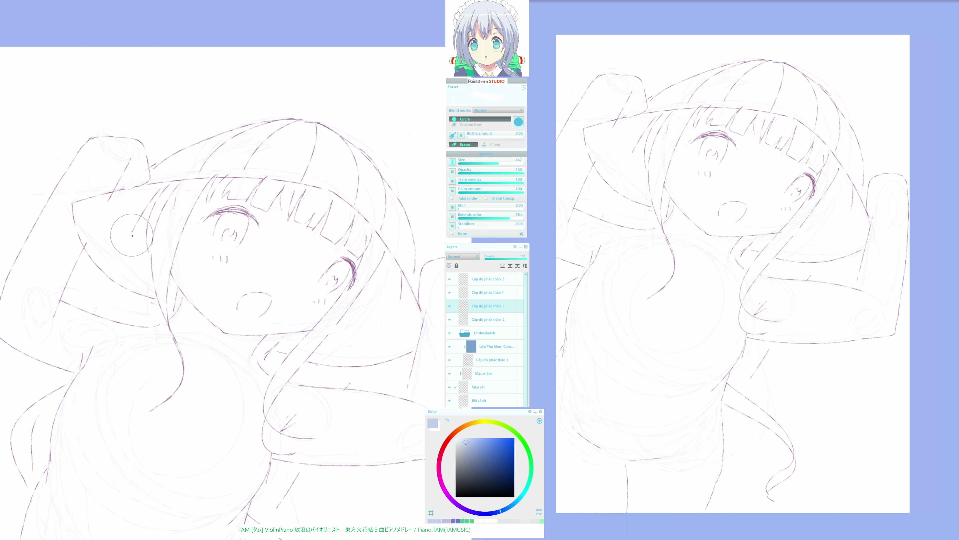
left_click_drag(132, 235, 162, 187)
key("h")
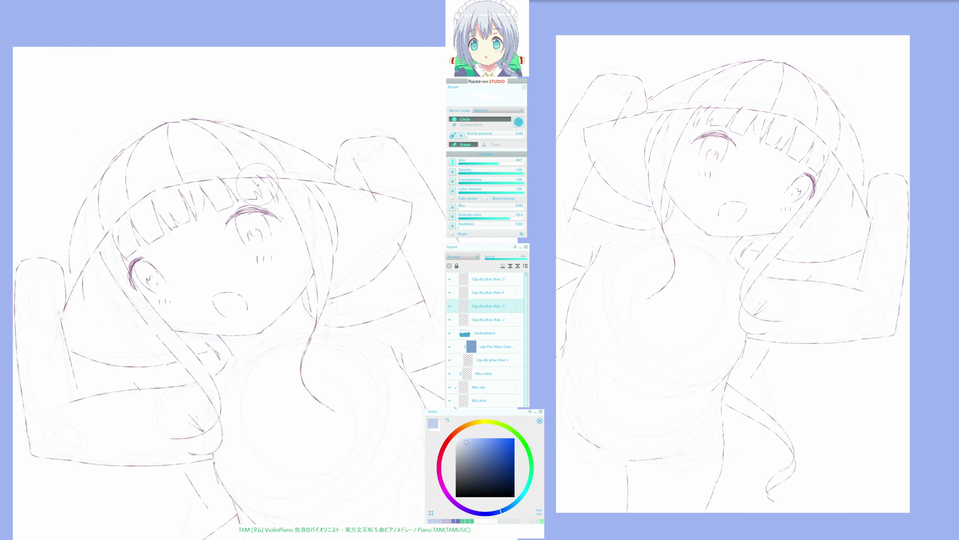
key("h")
left_click_drag(198, 267, 189, 265)
key("h")
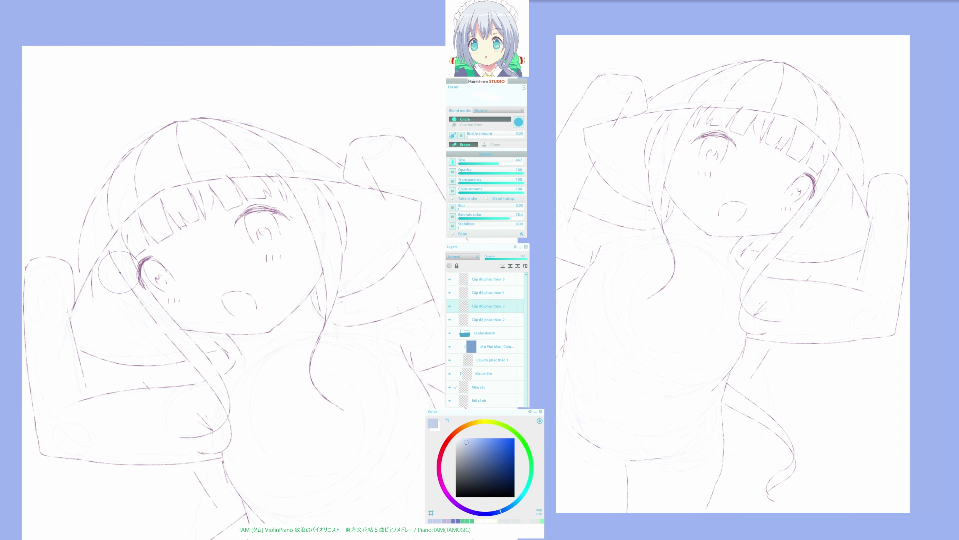
Draw short pointed hair tufts behind the long side lock next to the outer eye
key("b")
mouse_move(116, 315)
left_mouse_down()
mouse_move(101, 293)
mouse_move(113, 300)
left_mouse_up()
key("ctrl+z")
key("h")
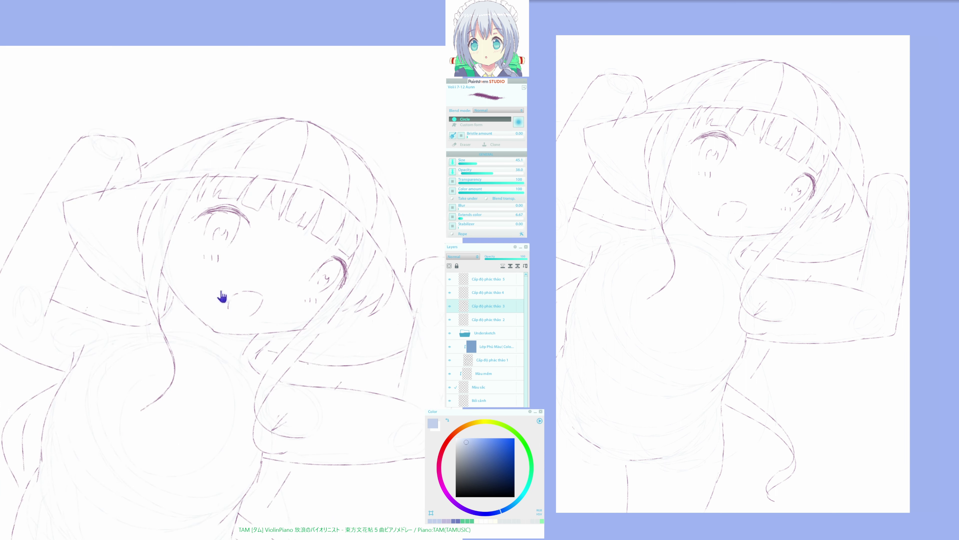
left_click_drag(221, 296, 280, 249)
key("h")
key("h")
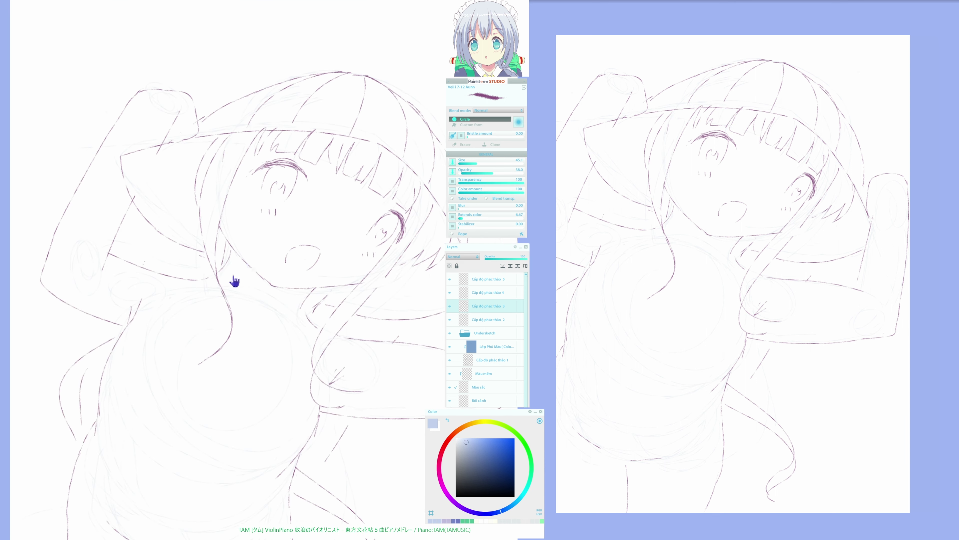
Draw the neckline and a rounded two-part collar beneath the chin
mouse_move(227, 287)
left_mouse_down()
mouse_move(206, 270)
mouse_move(287, 310)
mouse_move(229, 332)
mouse_move(206, 299)
left_mouse_up()
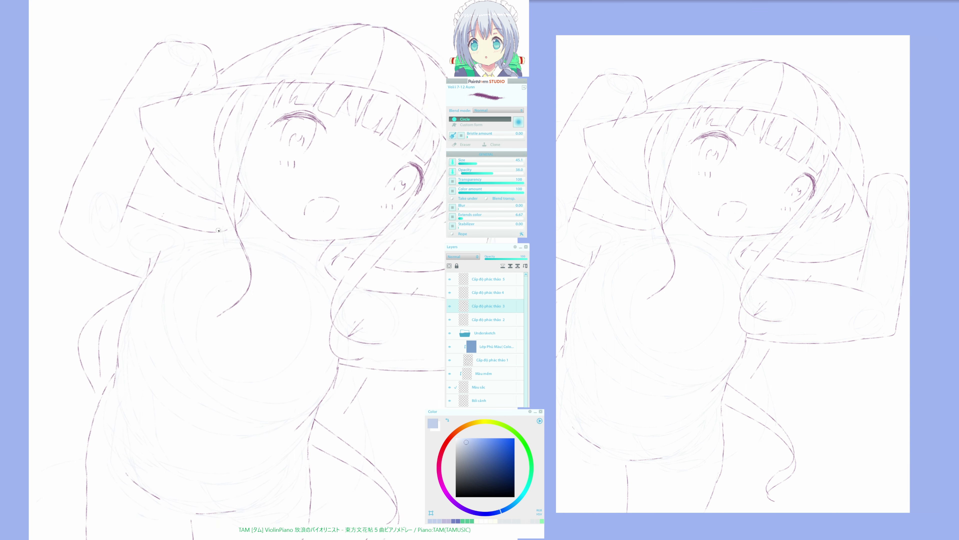
key("h")
key("h")
mouse_move(114, 298)
left_mouse_down()
mouse_move(92, 311)
mouse_move(70, 368)
mouse_move(52, 381)
left_mouse_up()
key("ctrl+z")
left_click_drag(124, 290, 81, 328)
left_click_drag(171, 265, 132, 251)
mouse_move(186, 222)
left_mouse_down()
mouse_move(207, 246)
mouse_move(285, 248)
left_mouse_up()
mouse_move(220, 258)
left_mouse_down()
mouse_move(230, 285)
mouse_move(254, 295)
mouse_move(303, 274)
mouse_move(218, 261)
mouse_move(187, 278)
mouse_move(166, 275)
mouse_move(151, 241)
mouse_move(181, 213)
left_mouse_up()
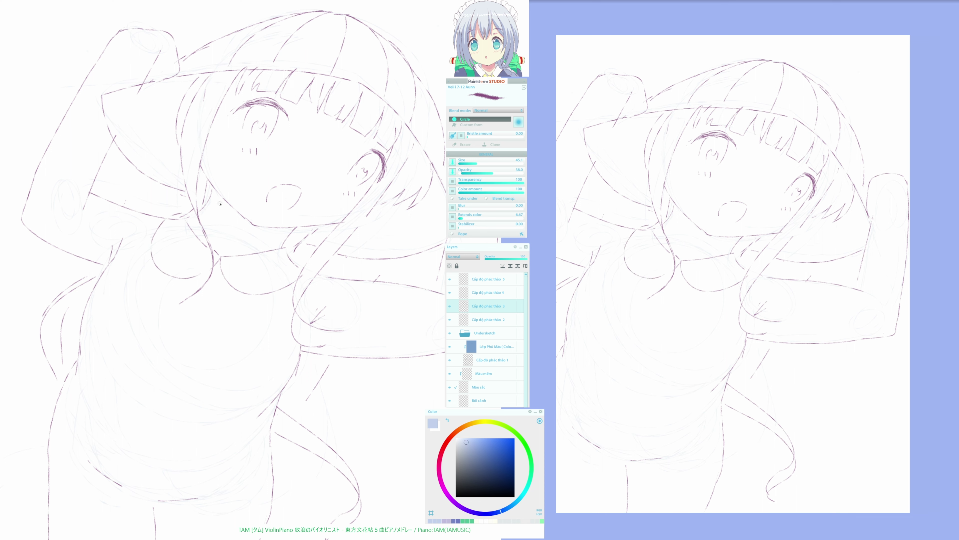
Draw a ribbon bow with two loops and hanging tails at the centre of the collar
mouse_move(218, 282)
left_mouse_down()
mouse_move(230, 288)
mouse_move(160, 301)
mouse_move(160, 270)
left_mouse_up()
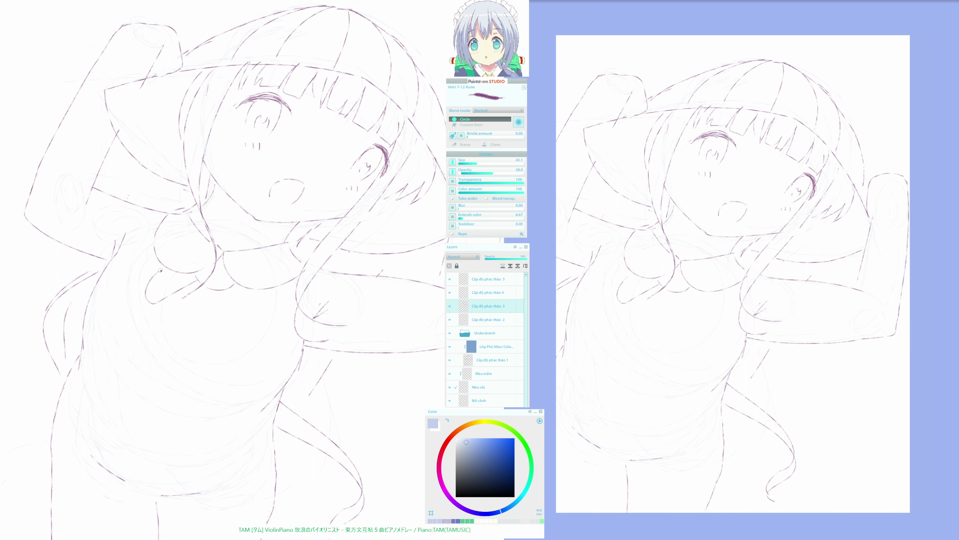
mouse_move(221, 294)
left_mouse_down()
mouse_move(233, 329)
mouse_move(225, 294)
left_mouse_up()
left_click_drag(251, 327, 262, 325)
left_click_drag(266, 318, 264, 307)
left_click_drag(196, 278, 150, 304)
mouse_move(182, 303)
left_mouse_down()
mouse_move(159, 348)
mouse_move(148, 346)
mouse_move(172, 303)
mouse_move(199, 281)
mouse_move(146, 324)
mouse_move(174, 336)
mouse_move(205, 293)
mouse_move(213, 301)
mouse_move(194, 344)
mouse_move(214, 352)
mouse_move(231, 302)
left_mouse_up()
key("ctrl+z")
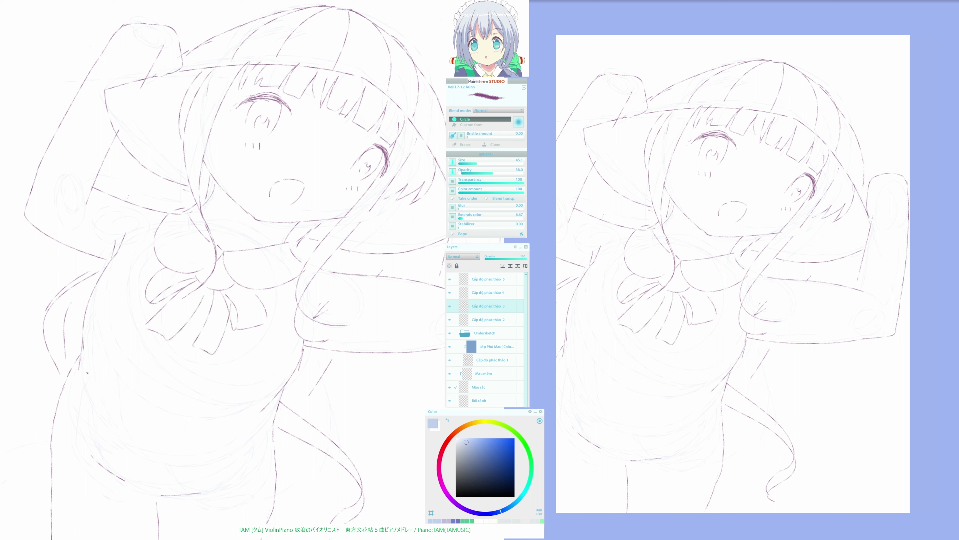
Draw the top's flared hem curving across the hips and clean up the overlapping side line at the waist
mouse_move(66, 373)
left_mouse_down()
mouse_move(35, 406)
mouse_move(64, 427)
mouse_move(180, 461)
mouse_move(265, 467)
left_mouse_up()
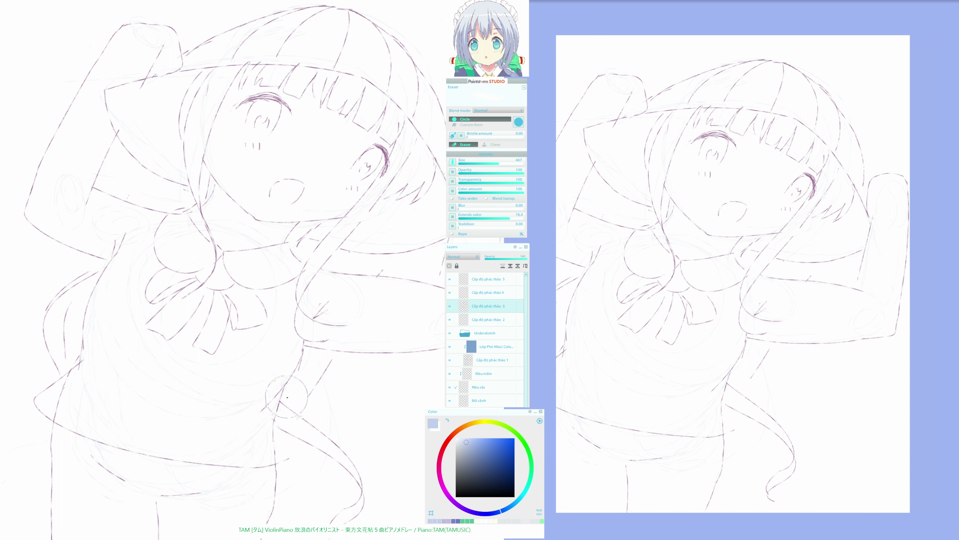
key("e")
left_click_drag(286, 384, 287, 442)
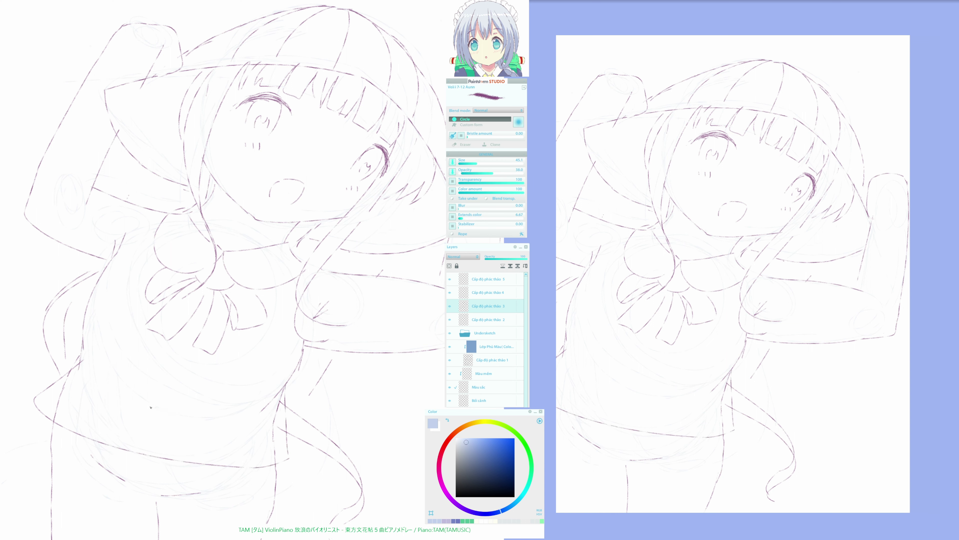
key("e")
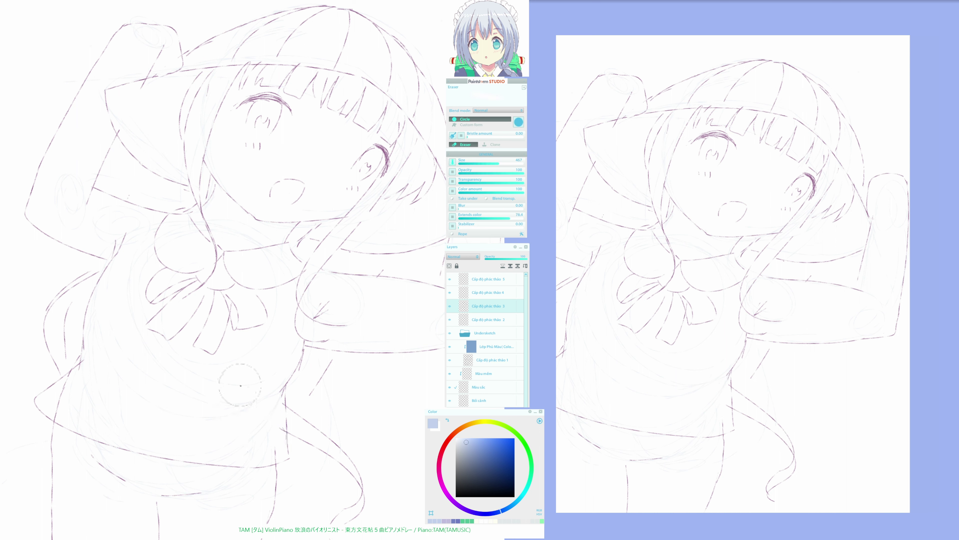
key("e")
Draw a patch pocket with a pointed bottom on the front of the top above the hem
mouse_move(243, 384)
left_mouse_down()
mouse_move(271, 384)
mouse_move(209, 400)
mouse_move(202, 441)
left_mouse_up()
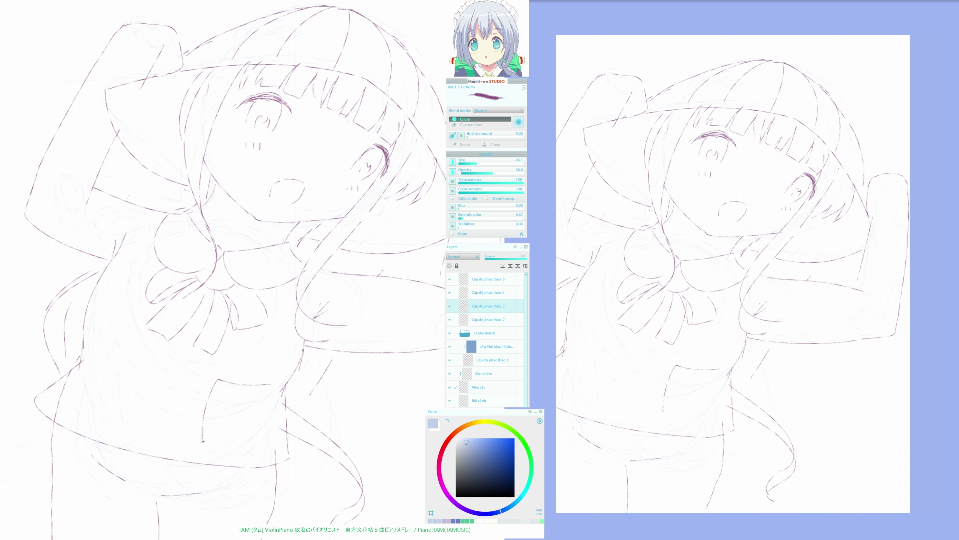
key("ctrl+z")
mouse_move(218, 379)
left_mouse_down()
mouse_move(208, 424)
mouse_move(228, 451)
mouse_move(260, 434)
mouse_move(272, 383)
left_mouse_up()
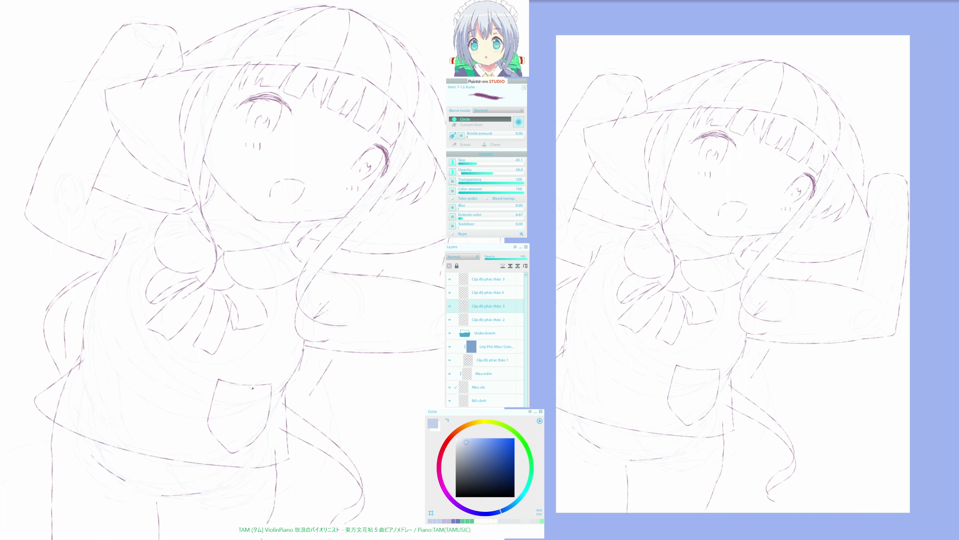
Draw small pointed items sticking out of the pocket's opening
key("ctrl+z")
mouse_move(250, 371)
left_mouse_down()
mouse_move(255, 364)
mouse_move(260, 381)
left_mouse_up()
key("ctrl+z")
key("e")
mouse_move(239, 375)
left_mouse_down()
mouse_move(250, 367)
mouse_move(245, 384)
left_mouse_up()
Clean up the hem's outer corner, draw the skirt's flaring side edge below it and add the skirt's lower hem
key("h")
key("h")
key("e")
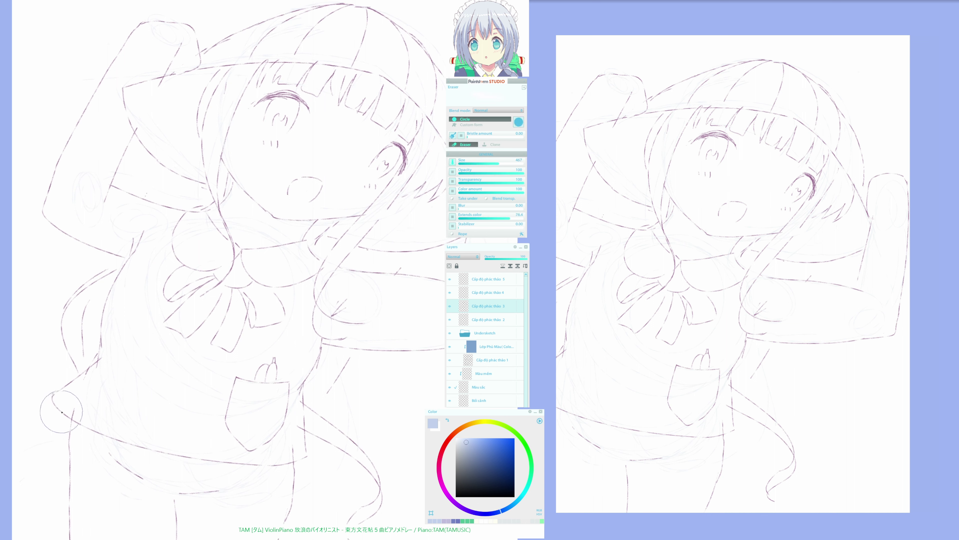
key("e")
left_click_drag(54, 415, 21, 463)
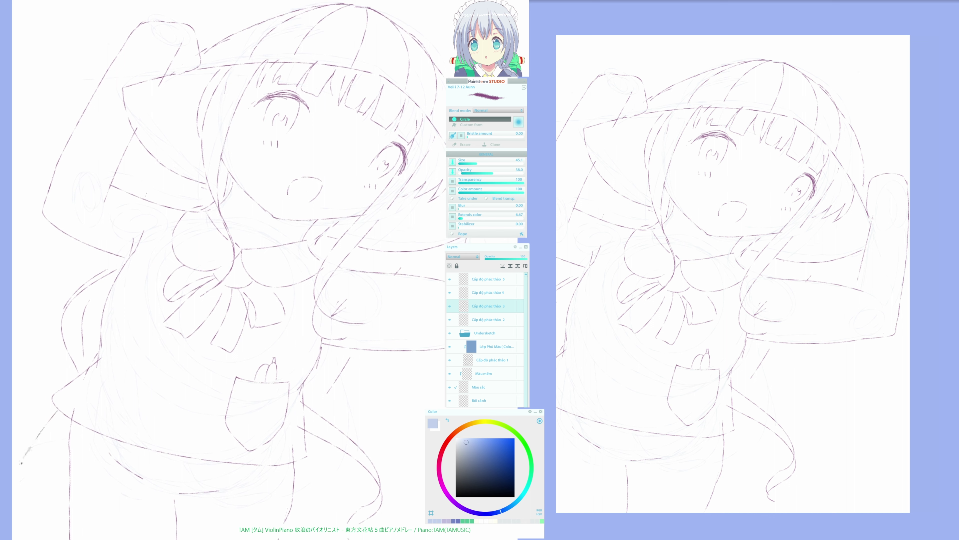
key("h")
mouse_move(138, 458)
left_mouse_down()
mouse_move(237, 402)
mouse_move(226, 457)
mouse_move(240, 464)
mouse_move(295, 471)
mouse_move(413, 461)
left_mouse_up()
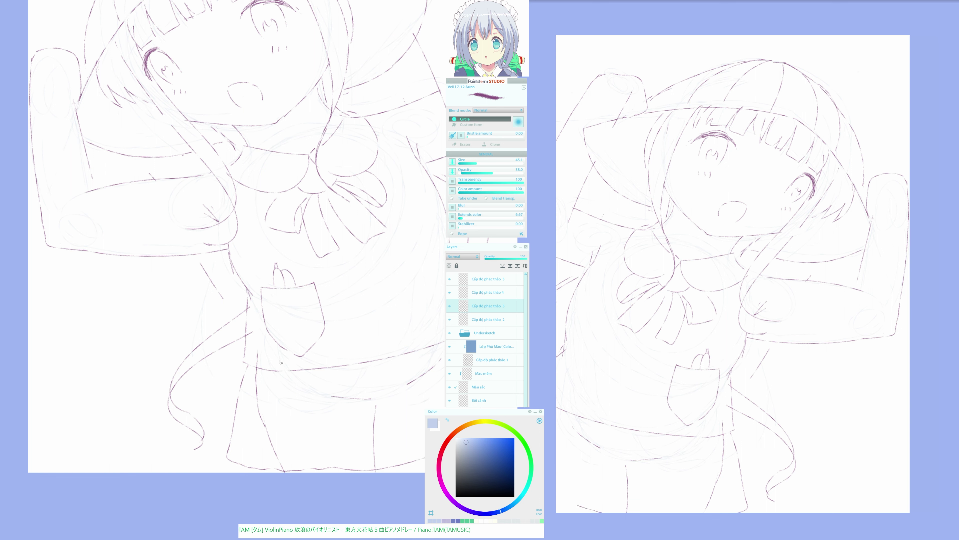
Complete the skirt's lower edge and folds on the flared side and erase the leg line overlapping the skirt
key("h")
left_click_drag(193, 394, 242, 405)
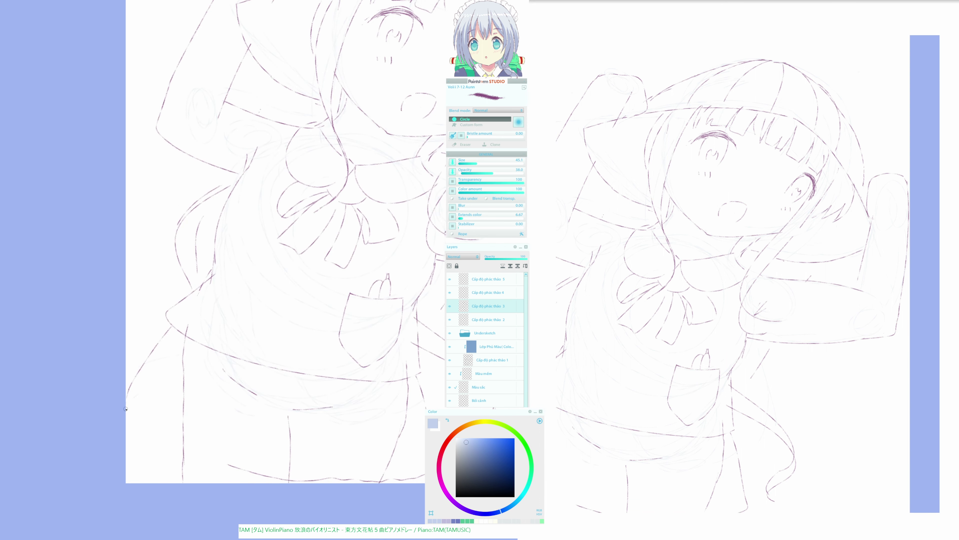
mouse_move(125, 409)
left_mouse_down()
mouse_move(178, 446)
mouse_move(229, 462)
left_mouse_up()
left_click_drag(225, 422, 178, 472)
key("e")
mouse_move(137, 412)
left_mouse_down()
mouse_move(129, 466)
mouse_move(139, 470)
left_mouse_up()
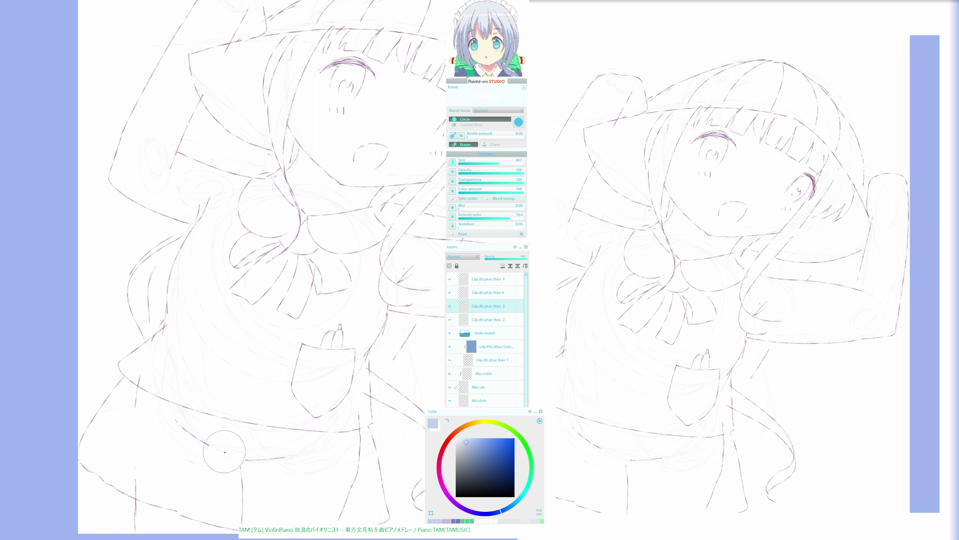
Erase the stray rough lines inside the skirt below the top's hem
left_click_drag(189, 437, 161, 430)
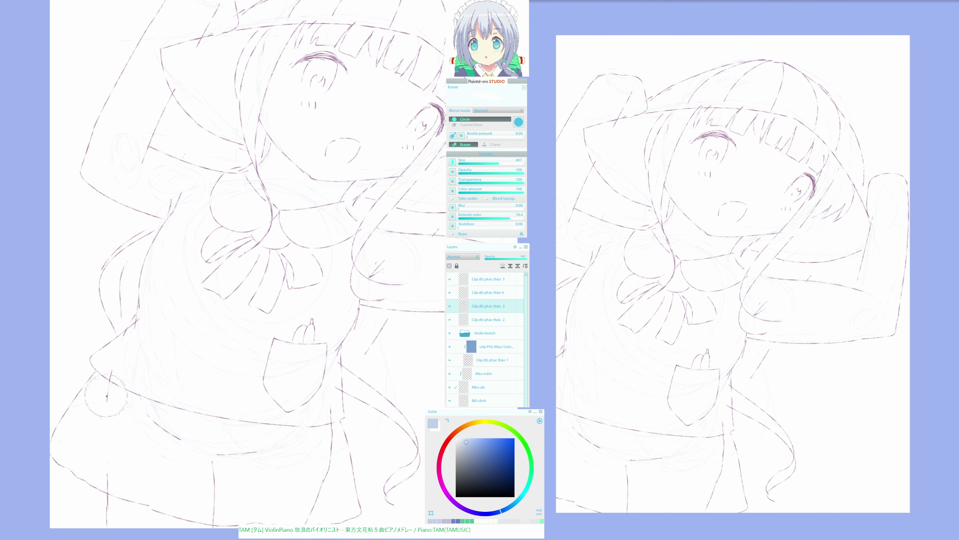
mouse_move(114, 400)
left_mouse_down()
mouse_move(151, 420)
mouse_move(143, 407)
mouse_move(182, 439)
left_mouse_up()
mouse_move(239, 457)
left_mouse_down()
mouse_move(216, 463)
mouse_move(214, 503)
left_mouse_up()
mouse_move(302, 499)
left_mouse_down()
mouse_move(321, 504)
mouse_move(329, 446)
left_mouse_up()
left_click_drag(220, 442, 248, 466)
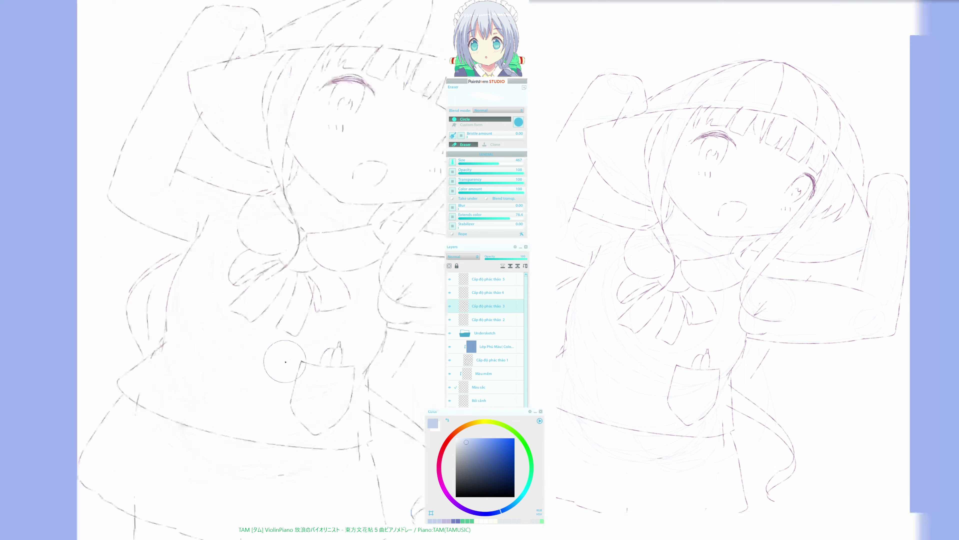
left_click_drag(233, 391, 233, 389)
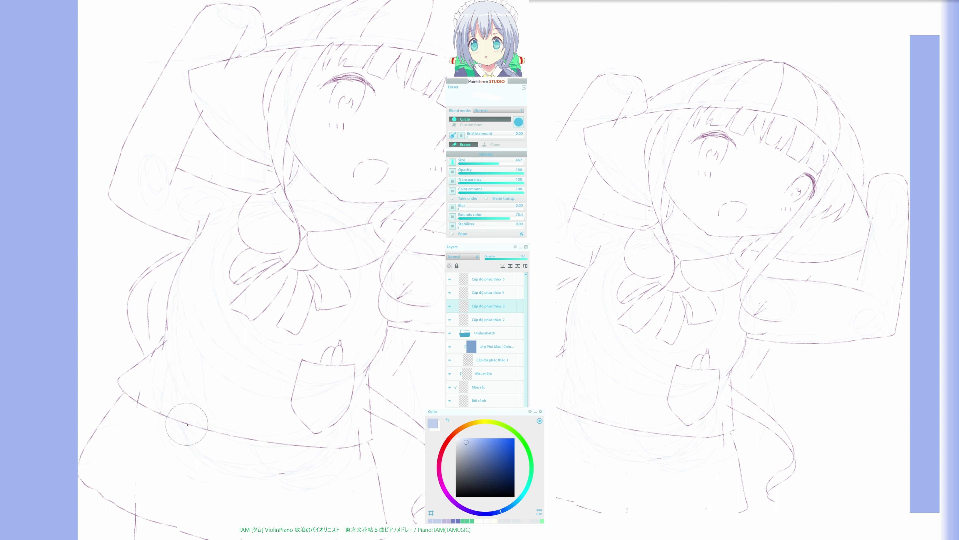
left_click_drag(224, 412, 233, 359)
Draw a pleat line down the skirt's outer side from the top's hem and clean up its lower end
key("b")
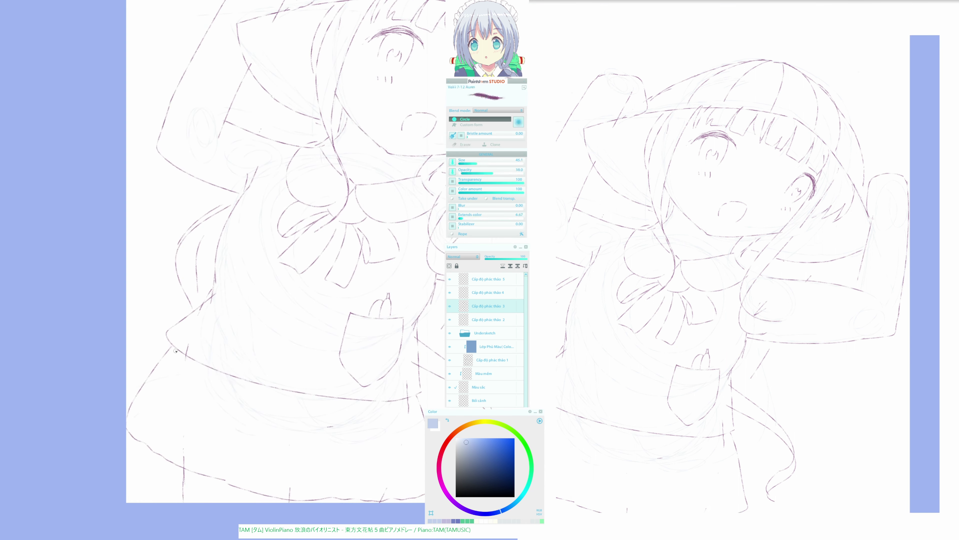
key("h")
left_click_drag(141, 381, 246, 367)
mouse_move(167, 378)
left_mouse_down()
mouse_move(141, 449)
mouse_move(147, 465)
left_mouse_up()
key("h")
left_click_drag(249, 416, 231, 432)
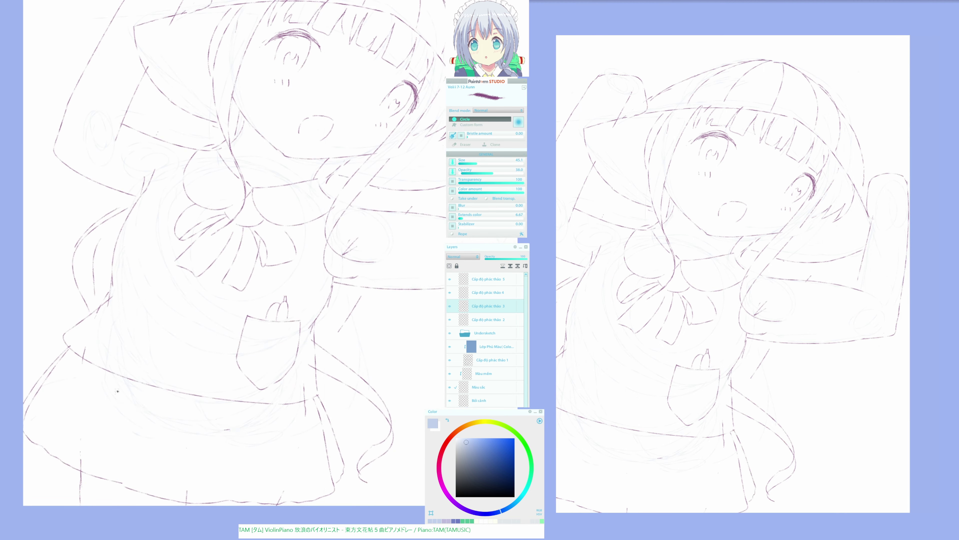
key("e")
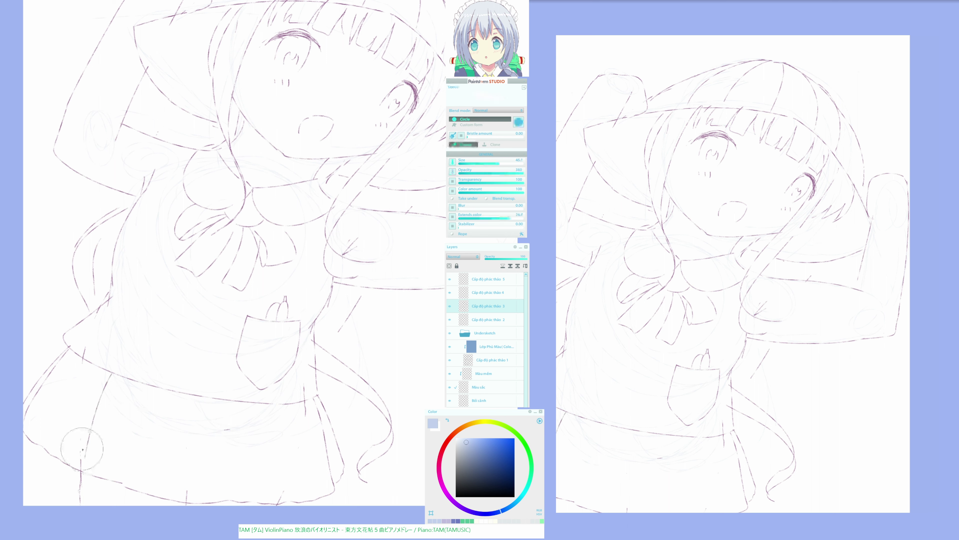
left_click_drag(79, 466, 79, 454)
mouse_move(170, 480)
left_mouse_down()
mouse_move(188, 493)
mouse_move(180, 497)
mouse_move(191, 494)
left_mouse_up()
key("e")
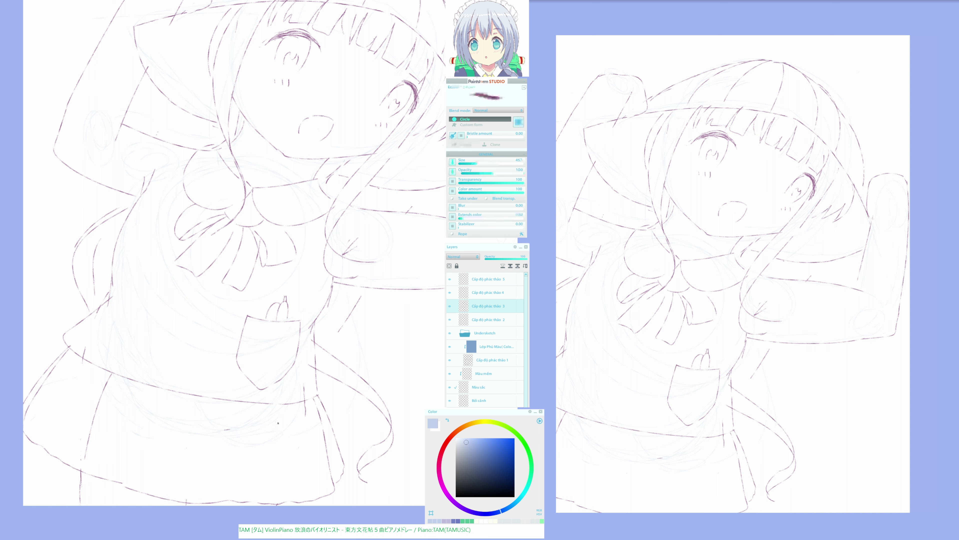
Draw further pleat lines across the middle of the skirt, from the top's hem toward the skirt's edge
left_click_drag(279, 411, 280, 475)
left_click_drag(220, 403, 204, 486)
left_click_drag(146, 388, 131, 468)
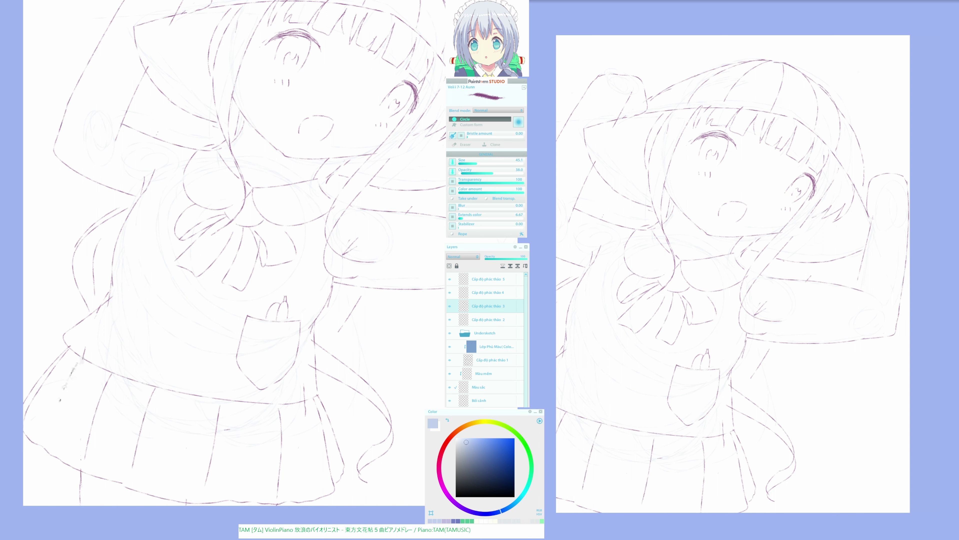
Erase the overlapping line at the skirt's inner side and rework the edge beside the long trailing strand
left_click_drag(329, 401, 289, 398)
key("e")
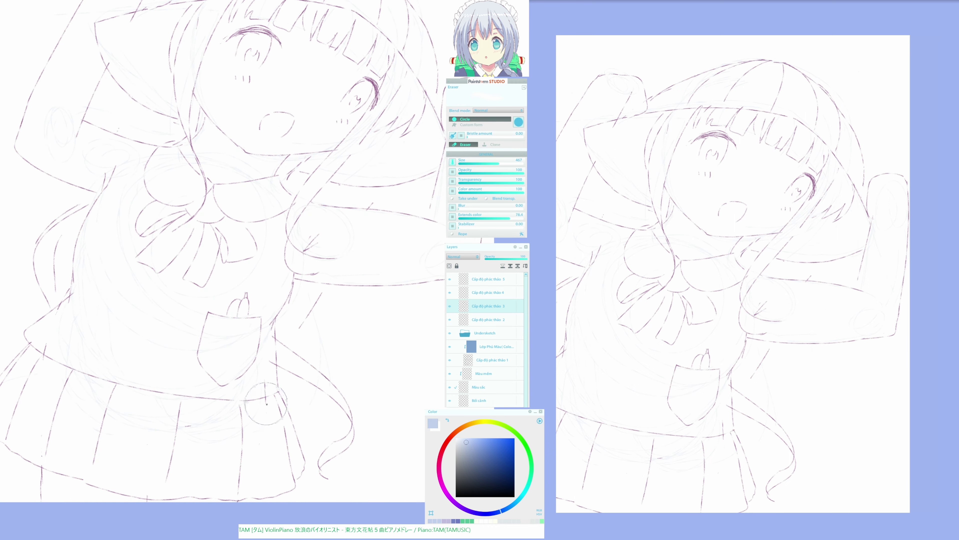
mouse_move(283, 403)
left_mouse_down()
mouse_move(315, 388)
mouse_move(295, 438)
mouse_move(296, 469)
left_mouse_up()
key("b")
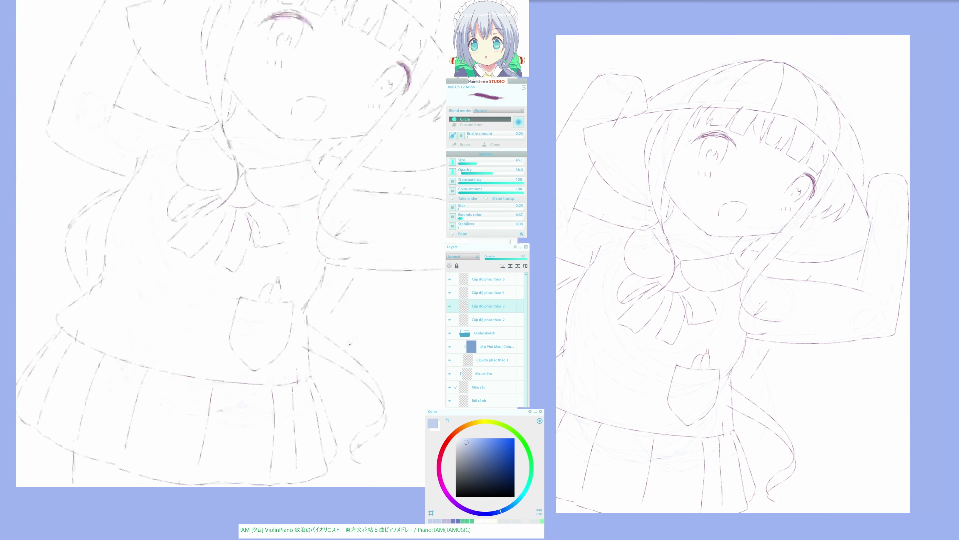
left_click_drag(344, 349, 357, 370)
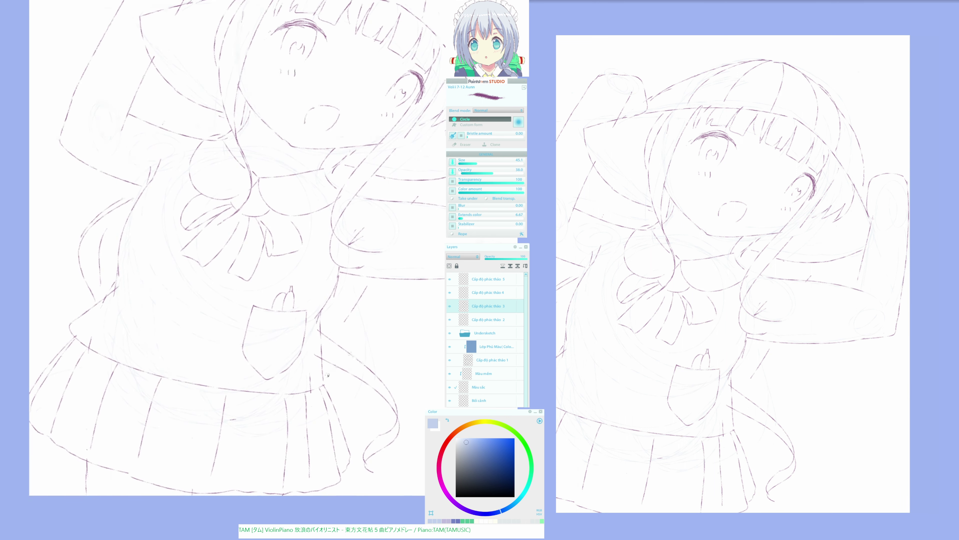
Clean up the skirt's lower edge and touch up the leg line beneath it
key("e")
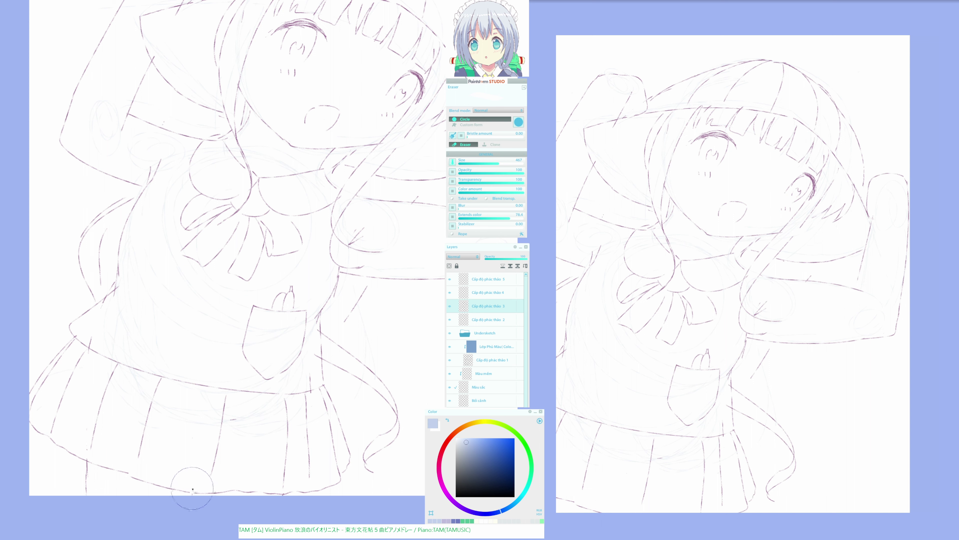
left_click_drag(246, 393, 346, 351)
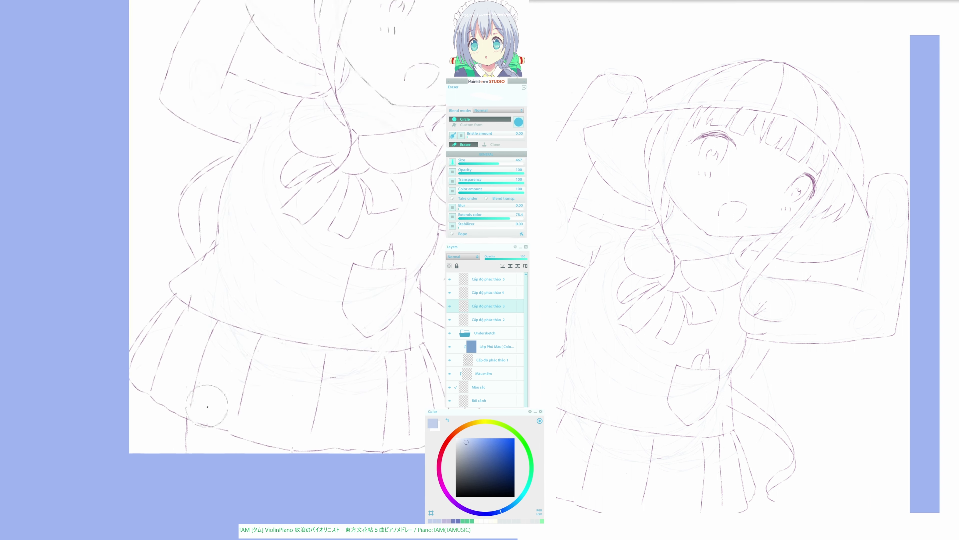
mouse_move(186, 421)
left_mouse_down()
mouse_move(182, 463)
mouse_move(184, 420)
mouse_move(172, 452)
left_mouse_up()
key("b")
key("h")
key("h")
mouse_move(235, 429)
left_mouse_down()
mouse_move(186, 426)
mouse_move(225, 395)
mouse_move(244, 422)
mouse_move(212, 491)
left_mouse_up()
key("h")
key("h")
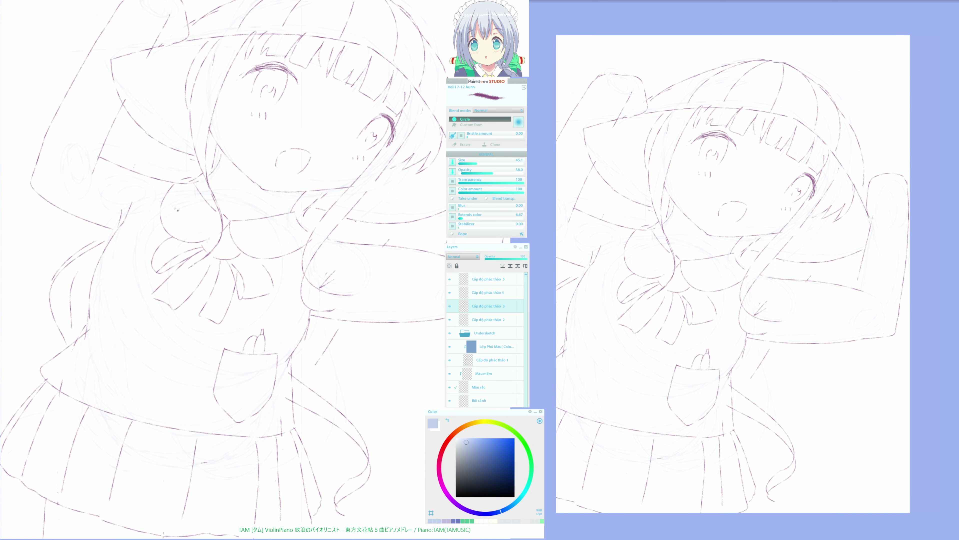
Draw the short sleeve's opening on the raised arm beside the cap and erase the overlapping lines near the collar
left_click_drag(177, 209, 221, 267)
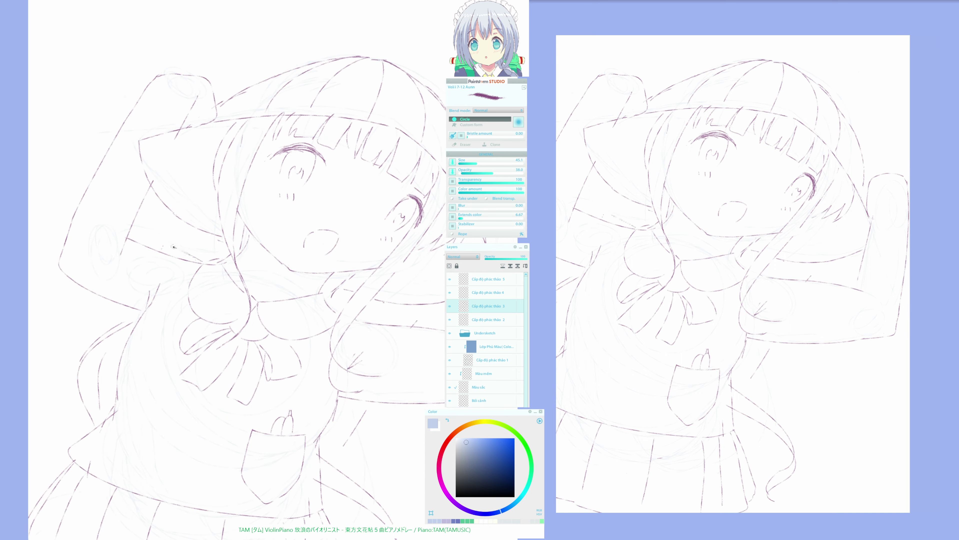
mouse_move(172, 247)
left_mouse_down()
mouse_move(143, 243)
mouse_move(110, 287)
left_mouse_up()
key("e")
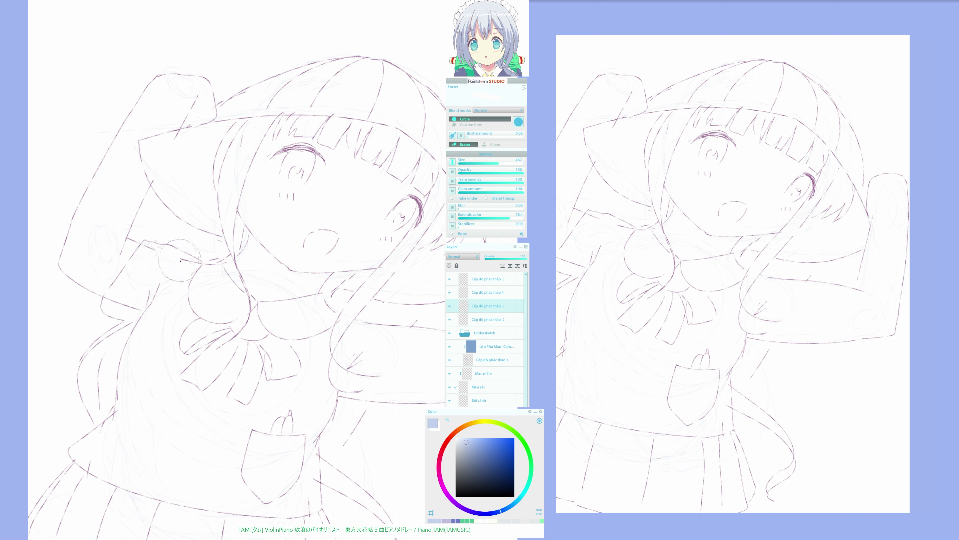
mouse_move(409, 325)
left_mouse_down()
mouse_move(368, 317)
mouse_move(348, 283)
mouse_move(337, 361)
mouse_move(348, 309)
left_mouse_up()
key("h")
key("h")
left_click_drag(341, 261, 347, 346)
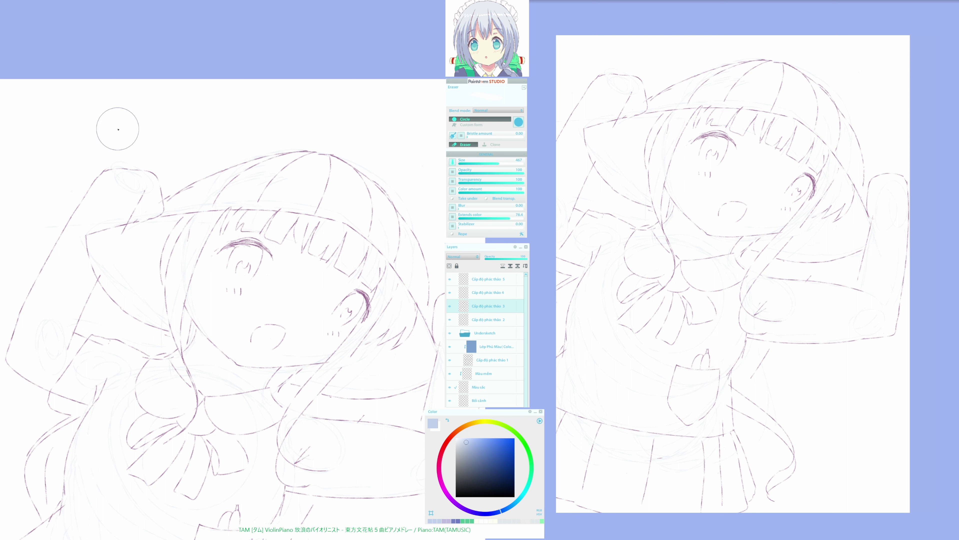
Handwrite the character's name in the empty space above the cap, undoing the first stroke
key("b")
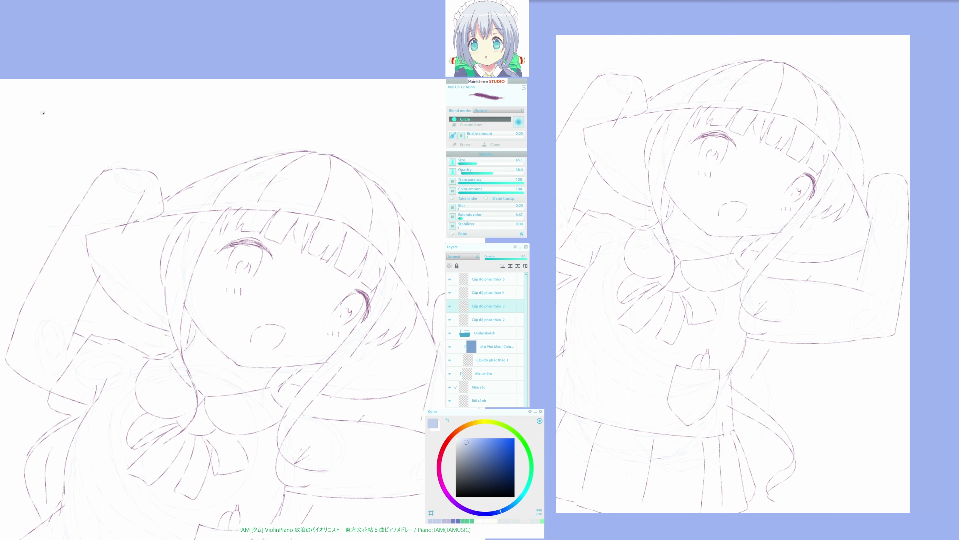
left_click_drag(42, 113, 49, 160)
key("ctrl+z")
mouse_move(56, 115)
left_mouse_down()
mouse_move(44, 130)
mouse_move(70, 139)
mouse_move(69, 125)
mouse_move(88, 120)
mouse_move(94, 131)
mouse_move(118, 117)
left_mouse_up()
mouse_move(165, 110)
left_mouse_down()
mouse_move(156, 112)
mouse_move(167, 99)
mouse_move(183, 113)
mouse_move(237, 99)
left_mouse_up()
left_click_drag(239, 85, 244, 91)
left_click(248, 95)
Draw the sleeve opening across the other raised arm, from the upper arm line to the lower one
left_click_drag(214, 268, 167, 132)
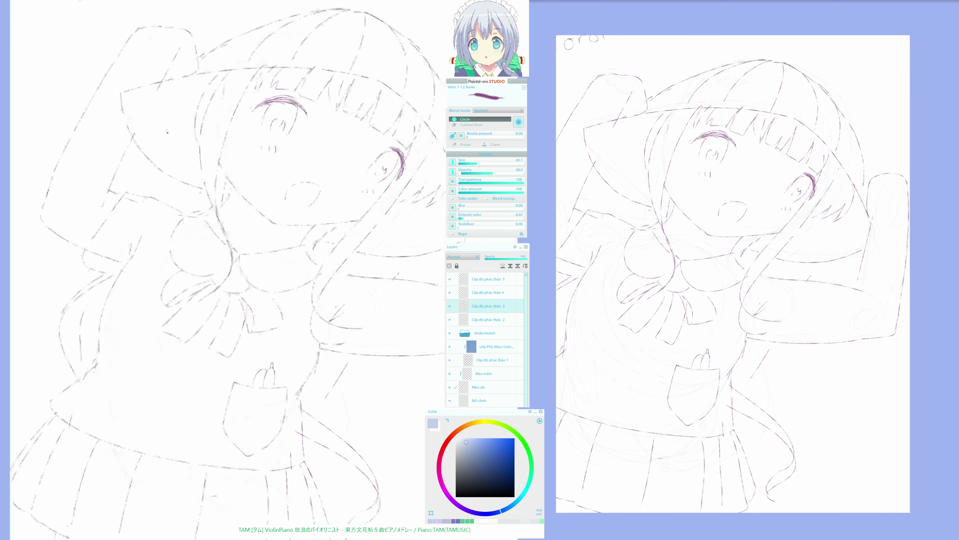
left_click_drag(250, 284, 341, 334)
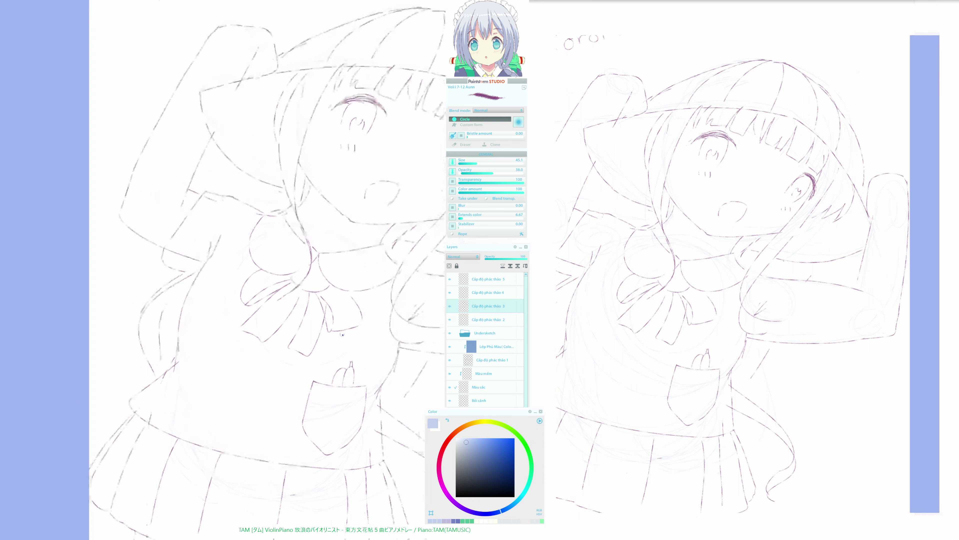
key("e")
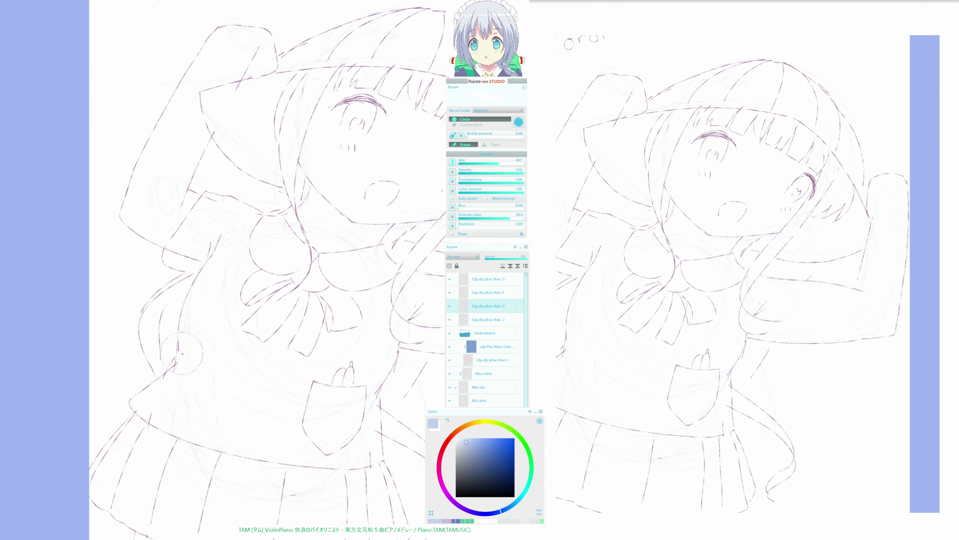
key("h")
key("h")
left_click_drag(288, 369, 178, 396)
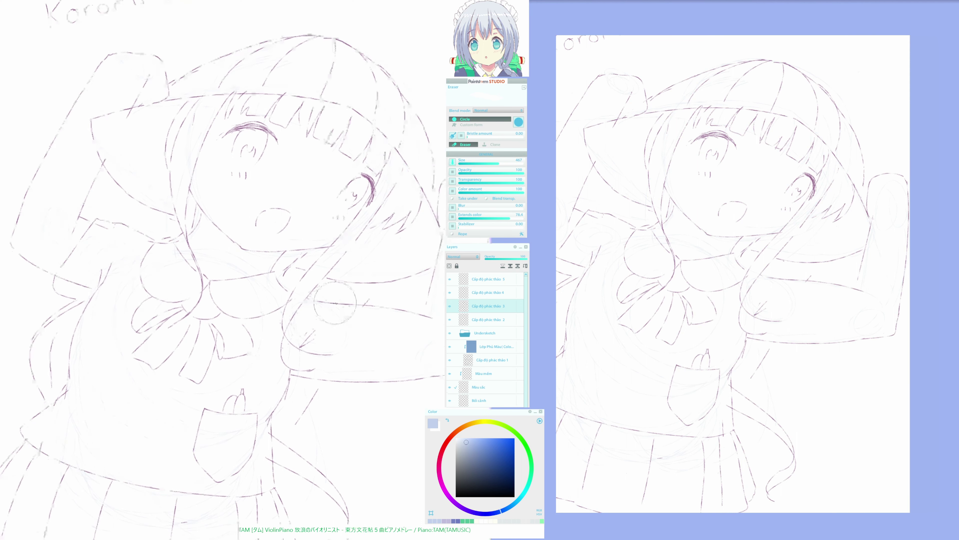
key("e")
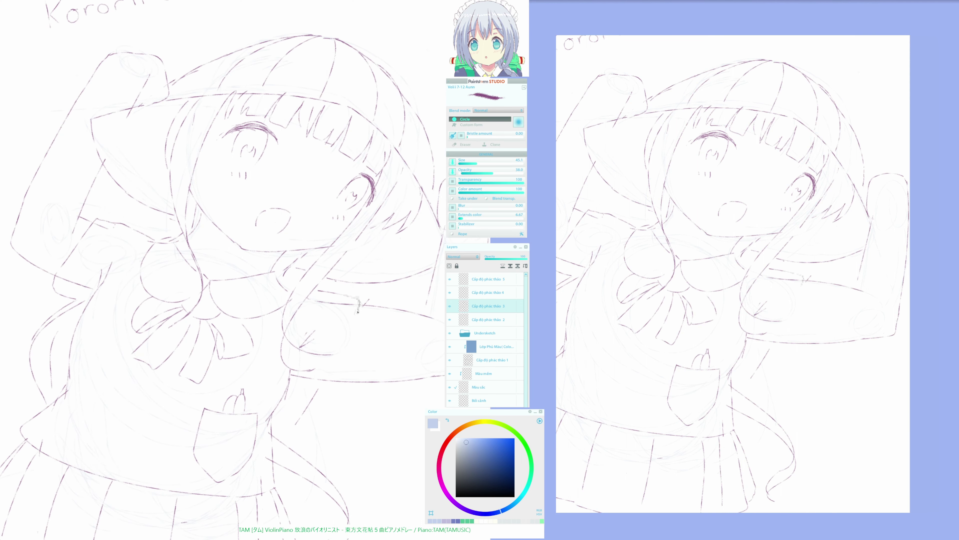
mouse_move(358, 312)
left_mouse_down()
mouse_move(336, 385)
mouse_move(289, 378)
left_mouse_up()
key("e")
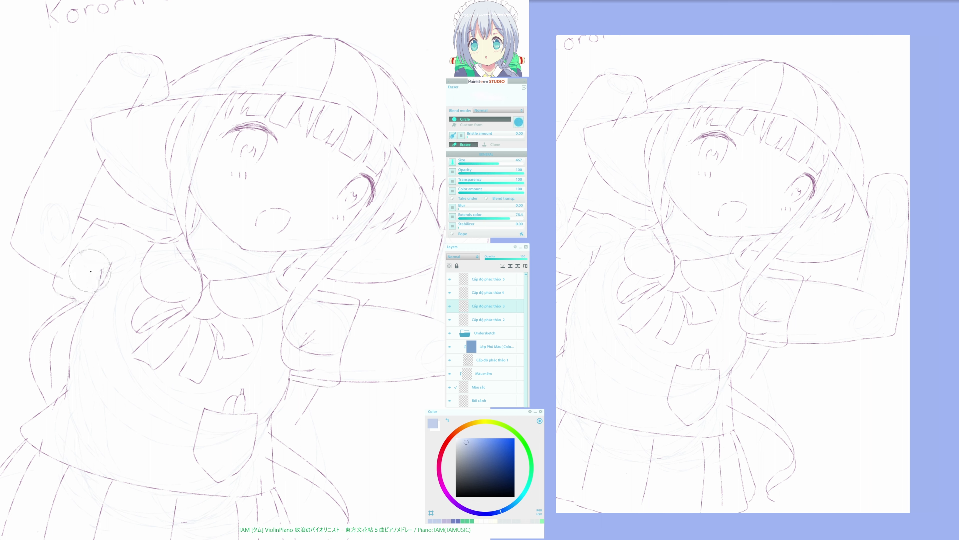
Erase the overlap inside the sleeve near the cap's pointed brim and redraw the sleeve's lower corner
left_click_drag(102, 234, 95, 228)
key("e")
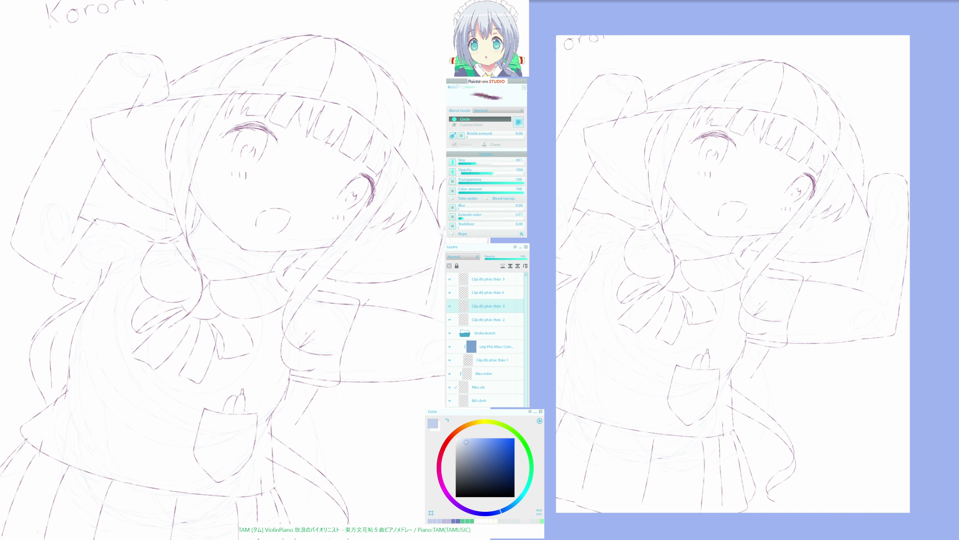
left_click_drag(53, 273, 51, 283)
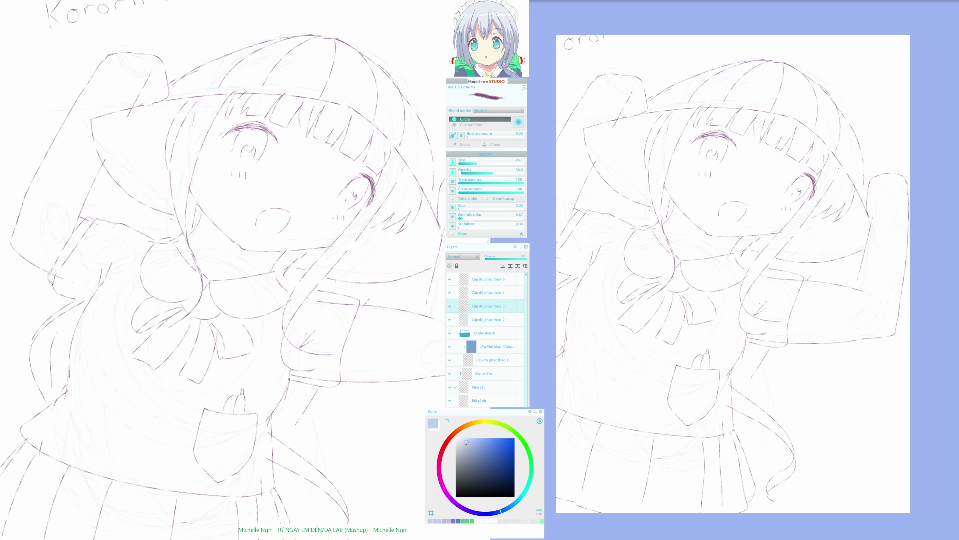
Erase the overlap at the other sleeve's lower edge and set the second view to show the whole drawing
key("e")
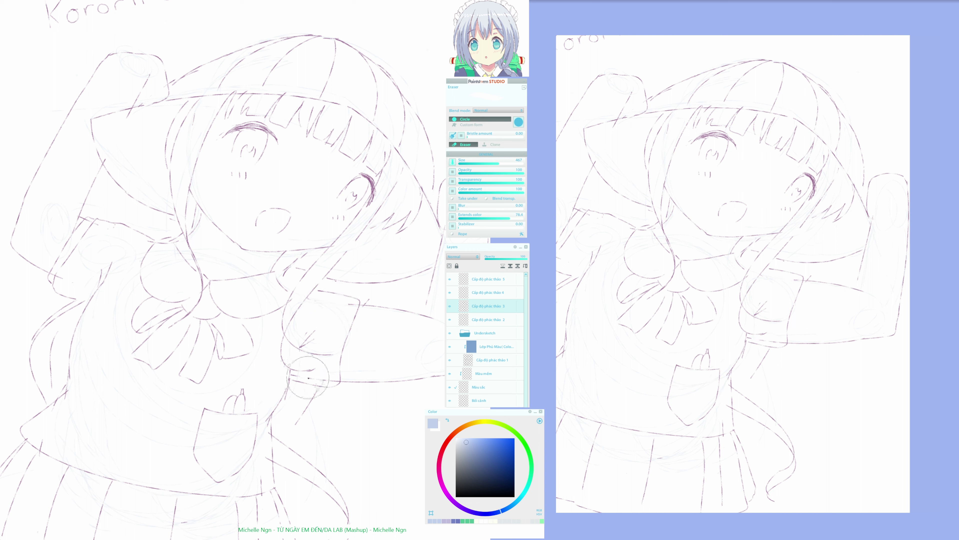
left_click_drag(320, 379, 327, 380)
left_click(578, 36)
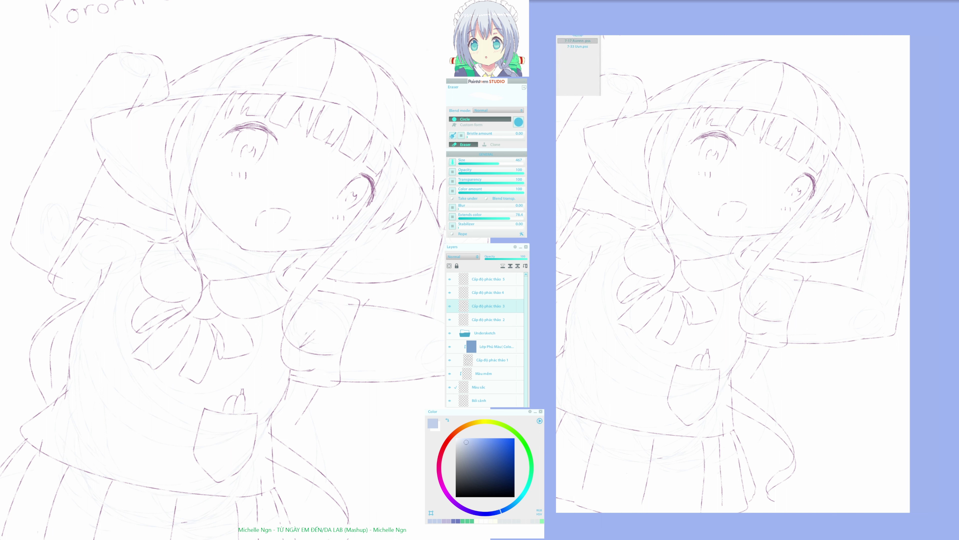
left_click(578, 40)
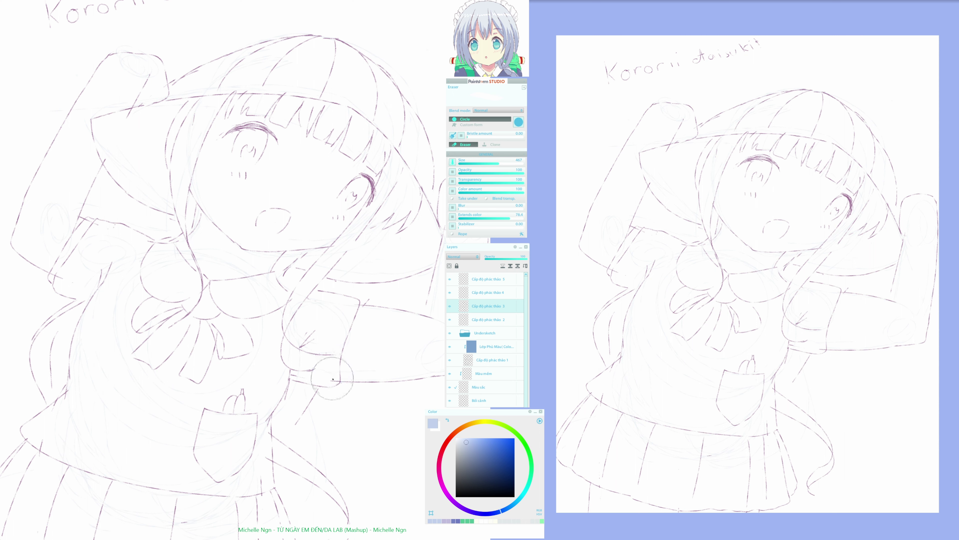
Clean up the arm line beside the far sleeve's opening and add a second parallel line to form a cuff band
key("h")
key("h")
left_click_drag(368, 361, 372, 355)
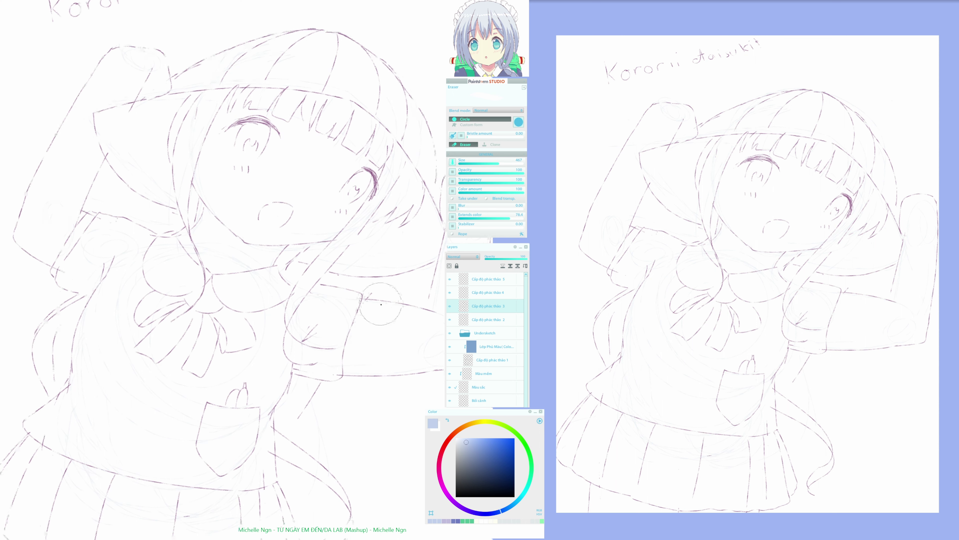
key("b")
mouse_move(363, 296)
left_mouse_down()
mouse_move(371, 301)
mouse_move(347, 380)
mouse_move(298, 363)
left_mouse_up()
key("e")
mouse_move(422, 297)
left_mouse_down()
mouse_move(389, 292)
mouse_move(392, 281)
mouse_move(398, 292)
left_mouse_up()
key("e")
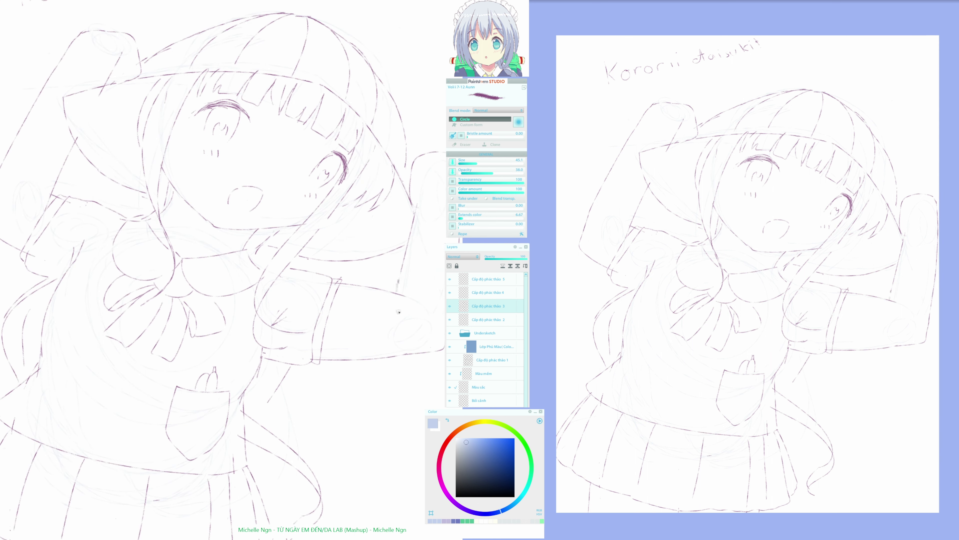
left_click_drag(332, 284, 342, 302)
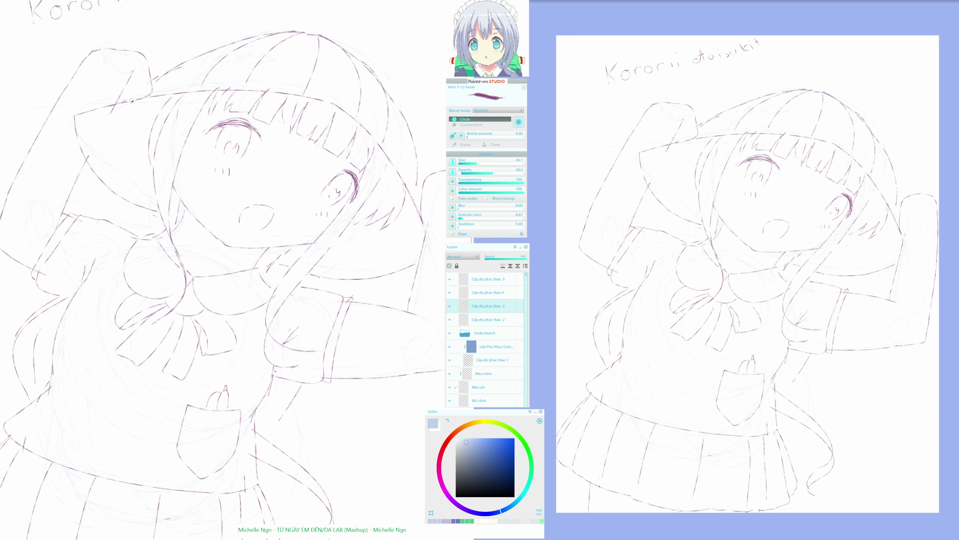
Erase the overlapping line at the pointed end of the cap's brim beside the raised arm
key("e")
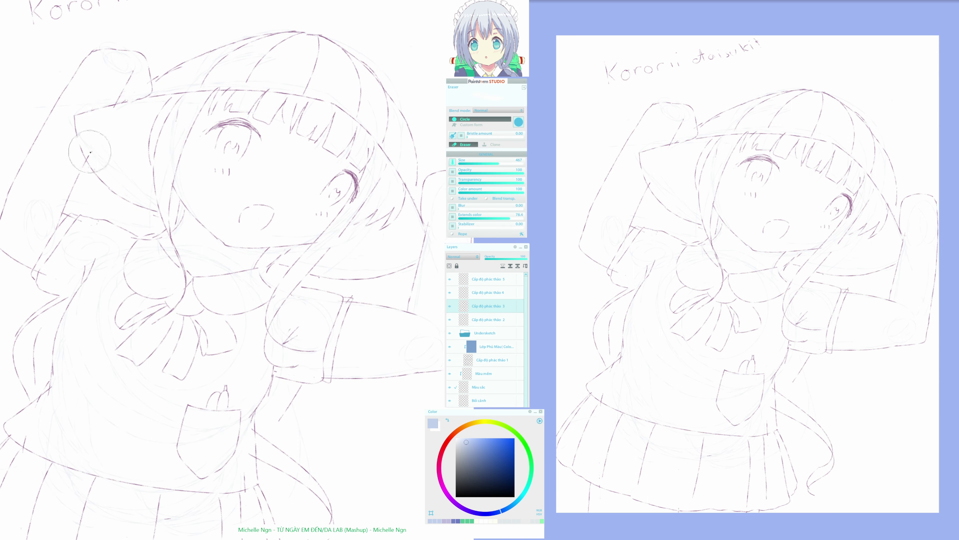
left_click_drag(91, 152, 88, 156)
key("e")
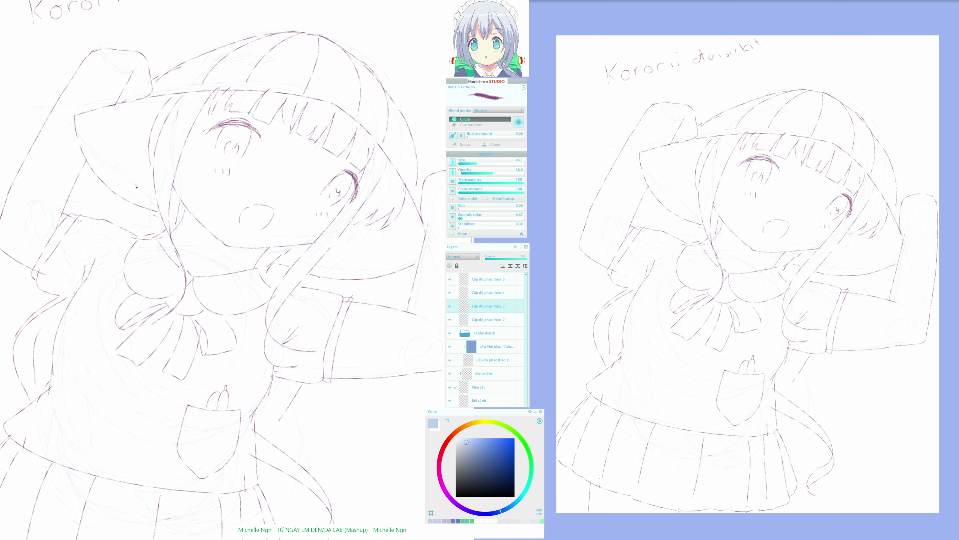
key("h")
key("h")
left_click_drag(304, 328, 326, 281)
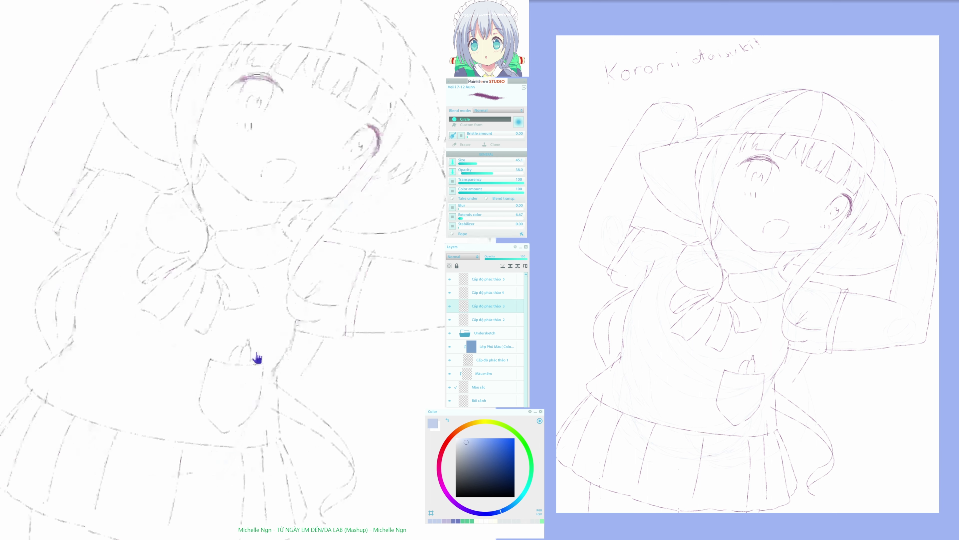
Clean up the upper corner of the apron pocket by erasing the stray overlap and touching up its edge
scroll(257, 357, "down", 3)
key("e")
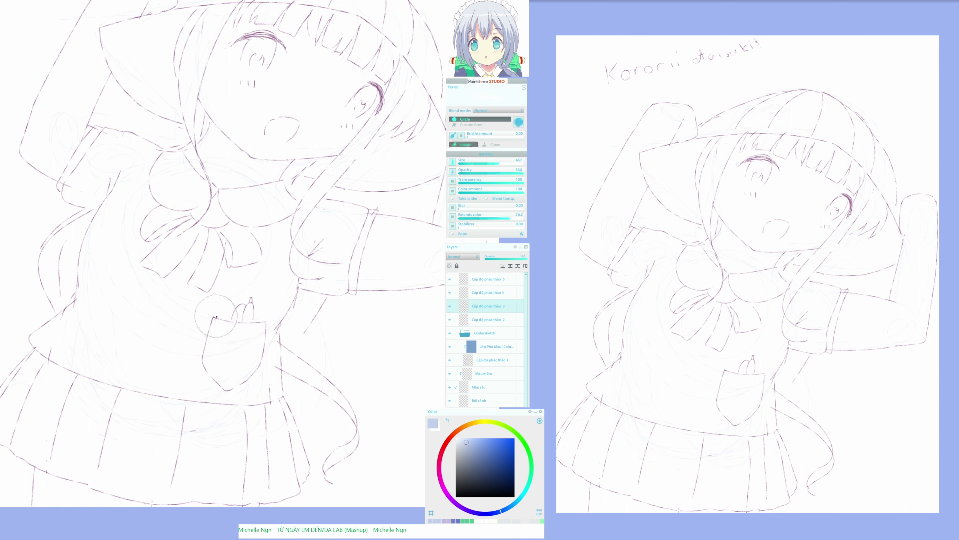
key("e")
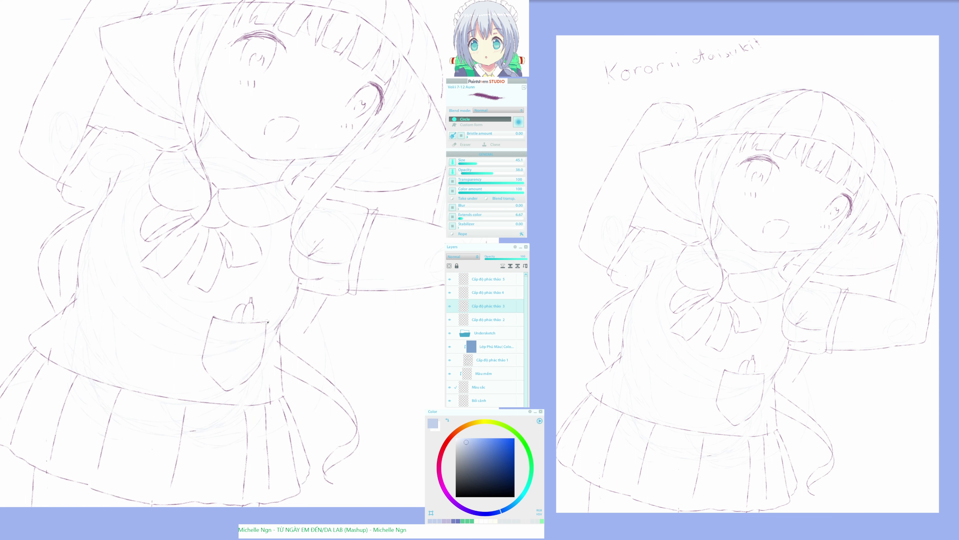
Add and strengthen pleat lines across the front of the skirt, including the curved outer edge away from the ribbon
key("h")
key("h")
left_click_drag(182, 433, 171, 497)
left_click_drag(107, 423, 93, 469)
left_click_drag(61, 414, 47, 457)
mouse_move(29, 393)
left_mouse_down()
mouse_move(12, 431)
mouse_move(121, 402)
left_mouse_up()
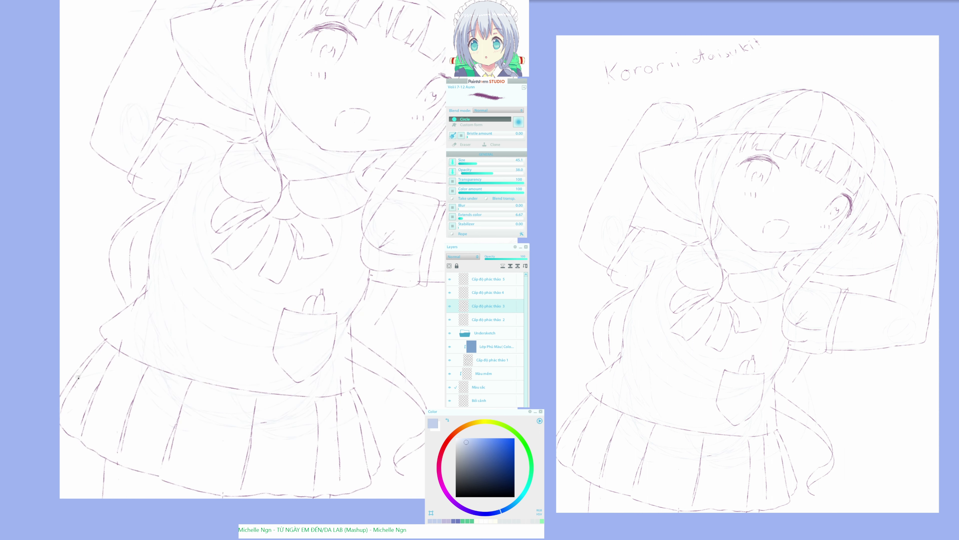
left_click_drag(77, 377, 60, 397)
Add extra narrow pleat lines to the skirt near the trailing ribbon side
left_click_drag(319, 445, 321, 481)
left_click_drag(339, 442, 345, 486)
left_click_drag(351, 352, 299, 382)
Clean up the waist lines beside the pocket where the trailing ribbon starts and touch up the ribbon's edge
key("e")
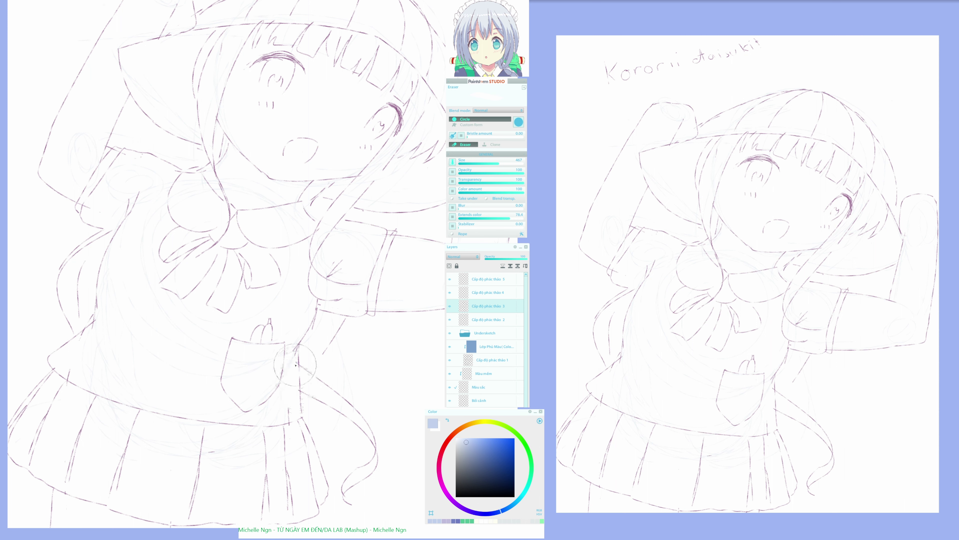
key("h")
key("h")
left_click_drag(337, 249, 329, 271)
key("b")
mouse_move(296, 417)
left_mouse_down()
mouse_move(337, 446)
mouse_move(363, 493)
left_mouse_up()
key("h")
key("h")
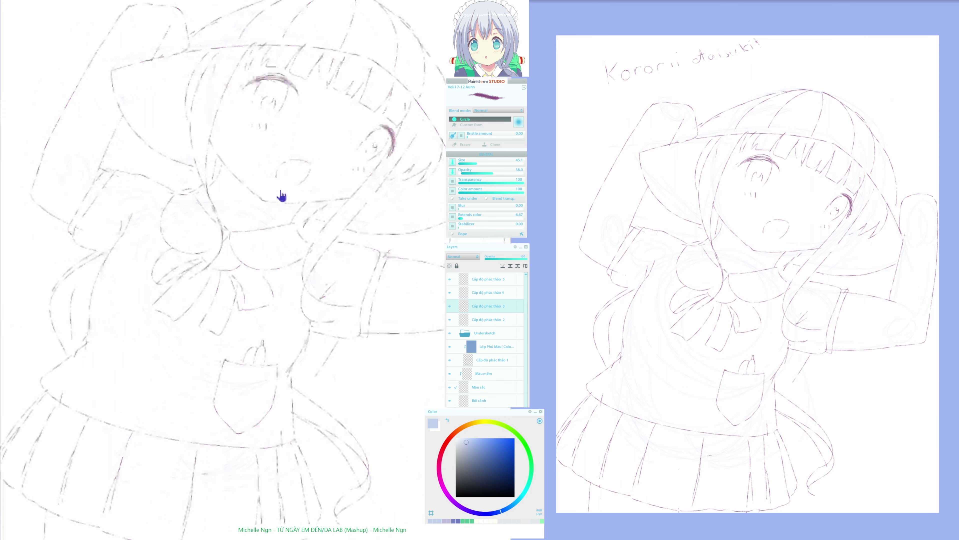
Touch up the shirt's side edge and the skirt hem, erasing stray line ends
left_click_drag(284, 186, 259, 239)
key("e")
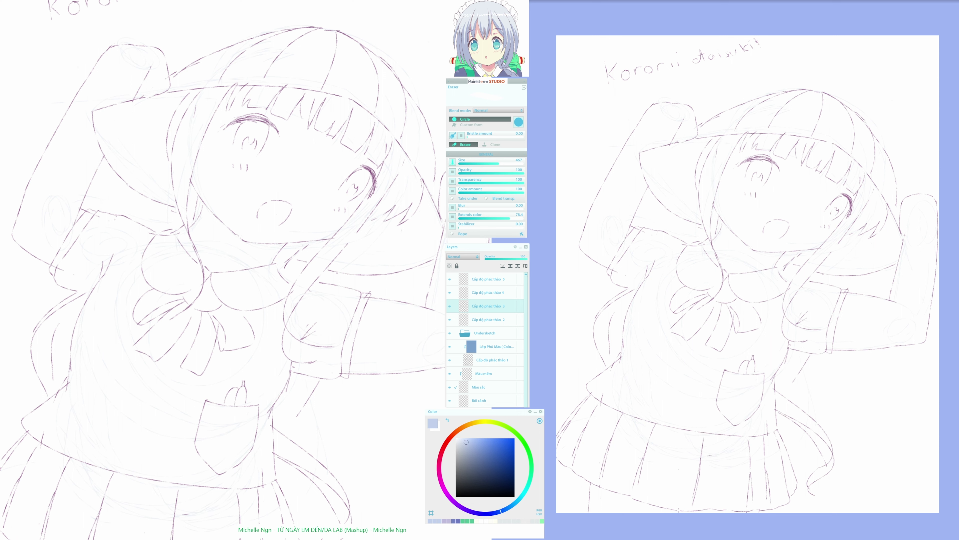
left_click_drag(374, 301, 406, 277)
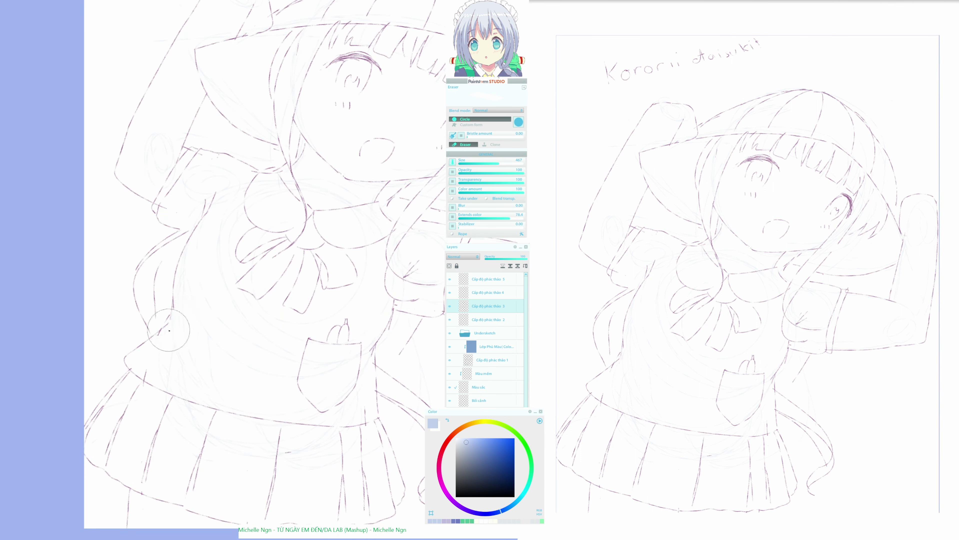
key("e")
left_click_drag(351, 286, 347, 315)
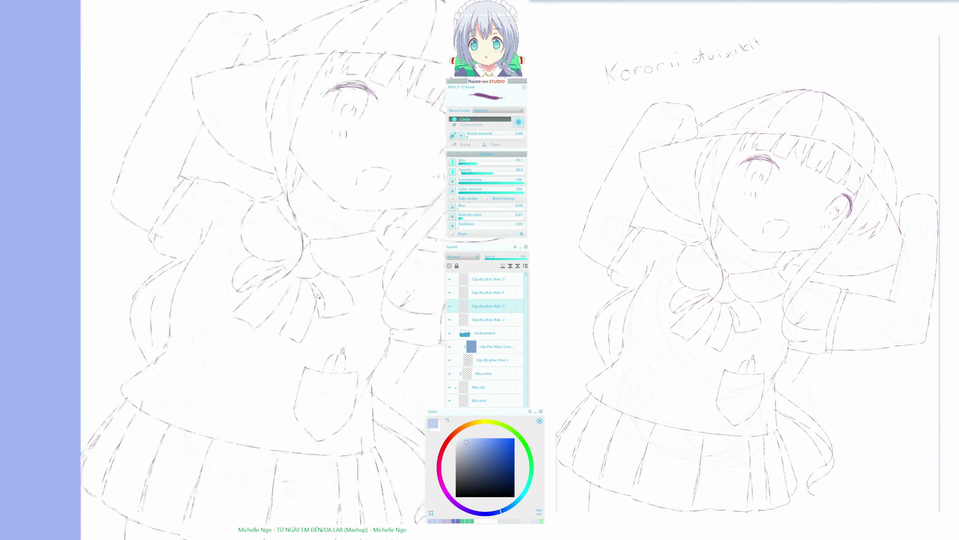
left_click_drag(290, 318, 250, 388)
key("e")
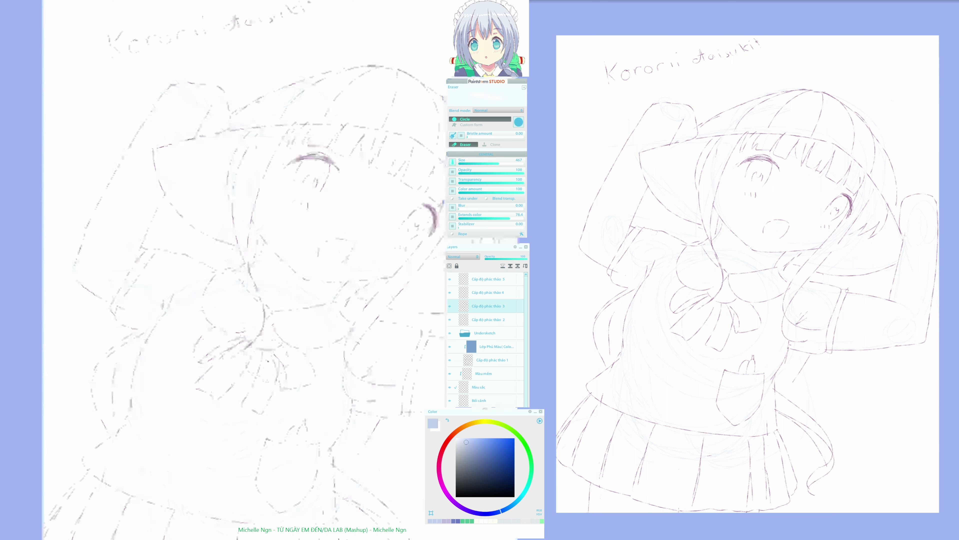
mouse_move(261, 365)
left_mouse_down()
mouse_move(171, 331)
mouse_move(230, 332)
mouse_move(291, 305)
left_mouse_up()
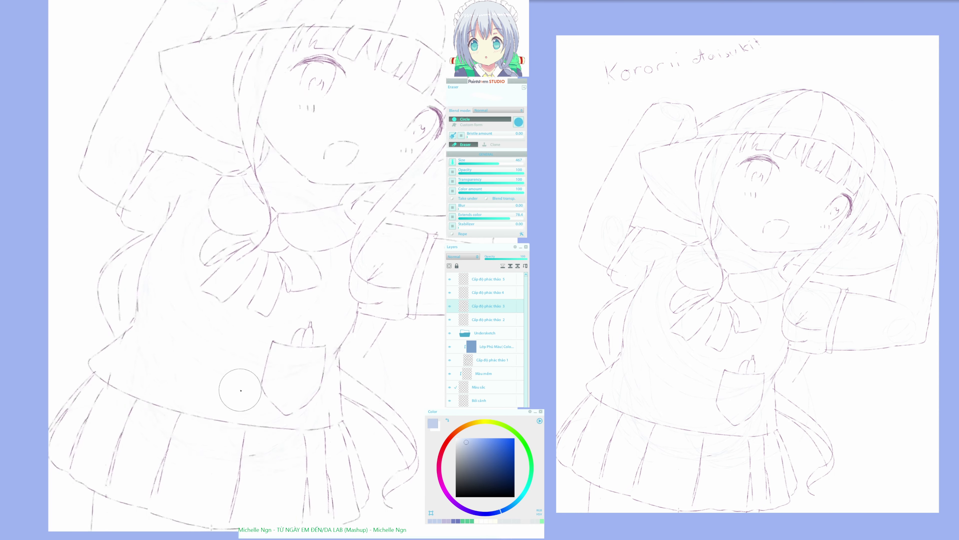
left_click_drag(229, 416, 254, 390)
key("b")
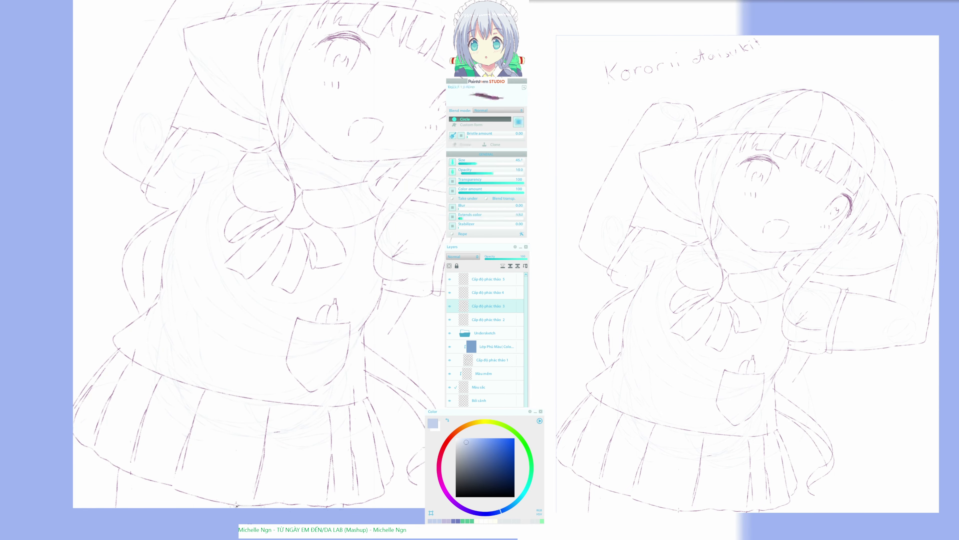
key("e")
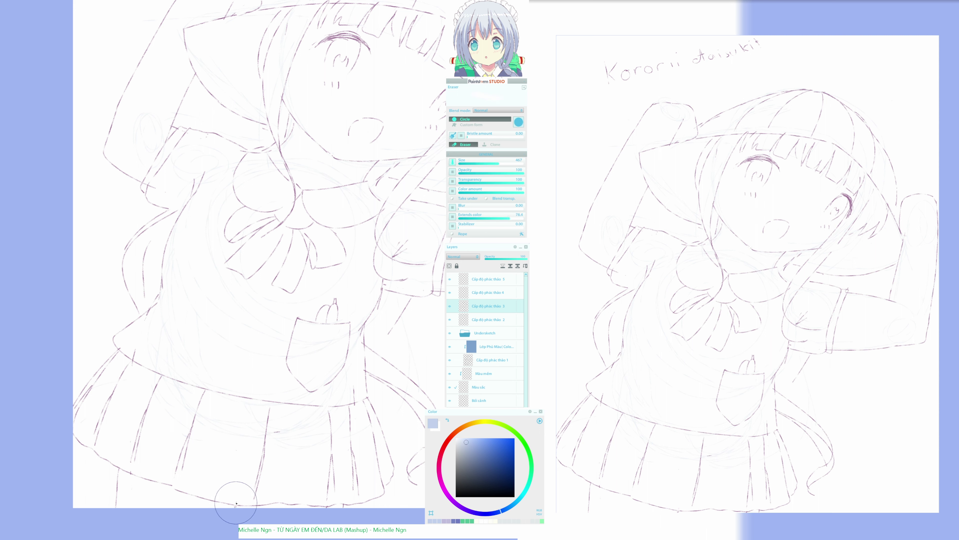
scroll(283, 465, "up", 1)
key("e")
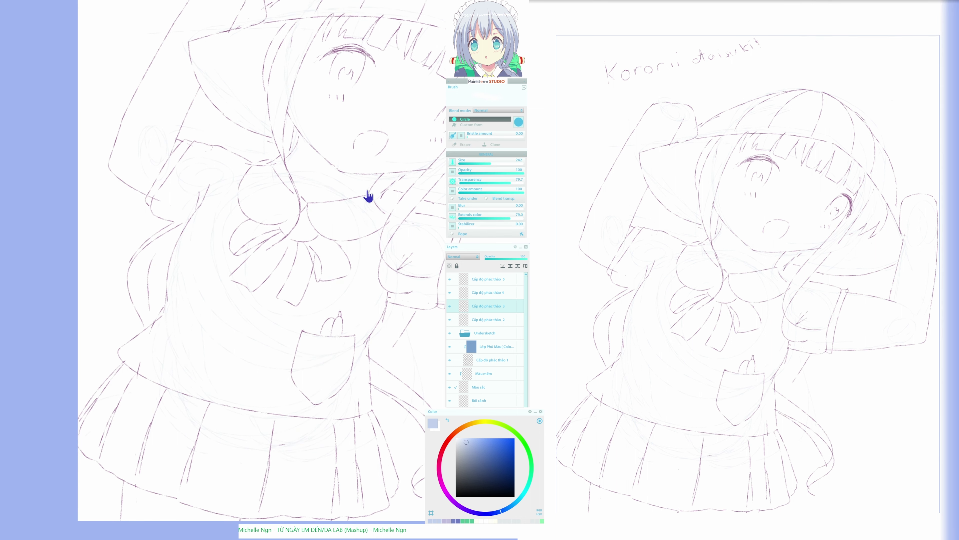
Select the base color layer below the sketch folder and pick a very pale cream yellow as the skin color
scroll(368, 195, "down", 2)
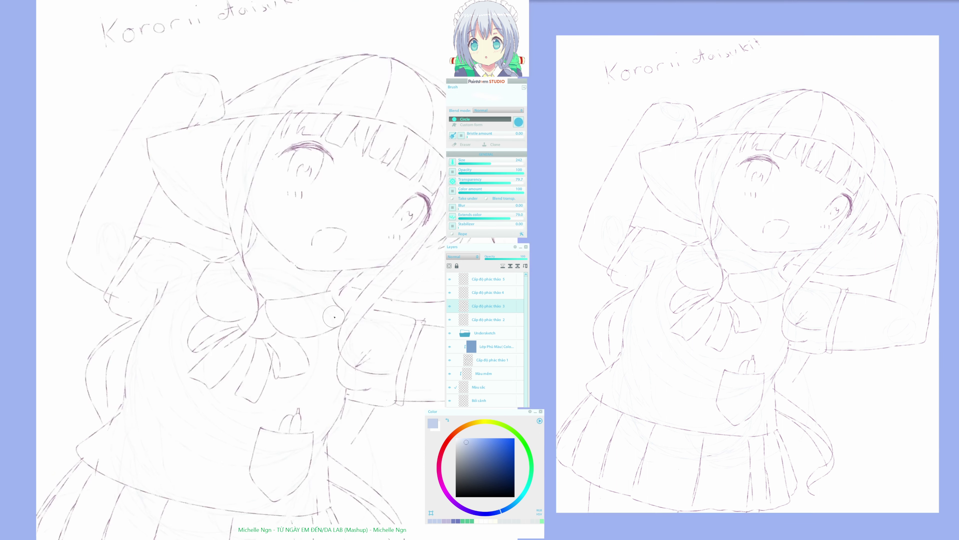
left_click(494, 389)
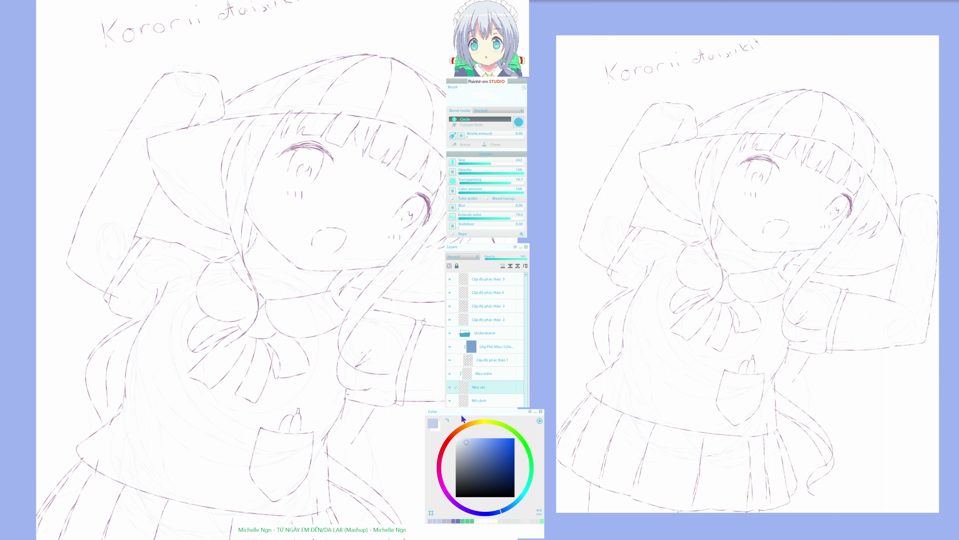
left_click_drag(461, 440, 458, 438)
left_click(474, 423)
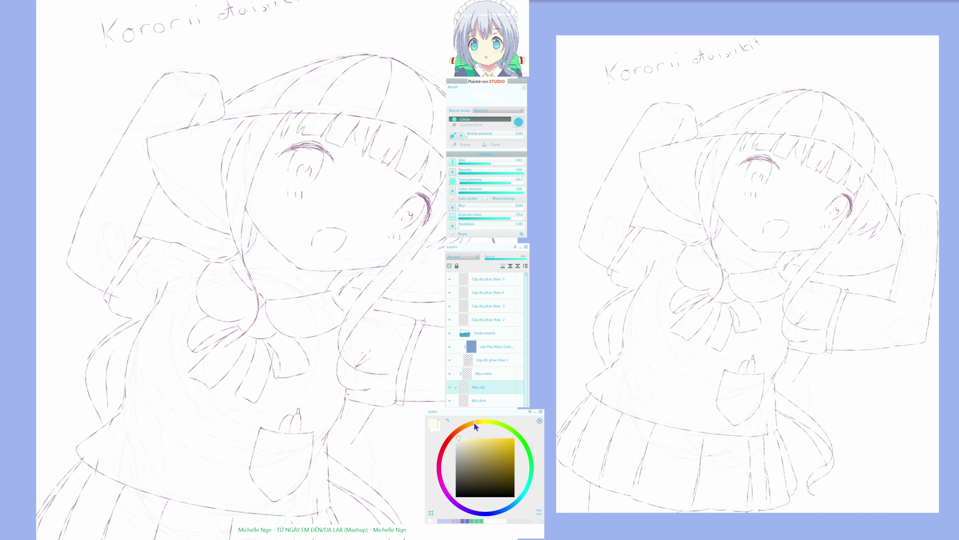
left_click(458, 438)
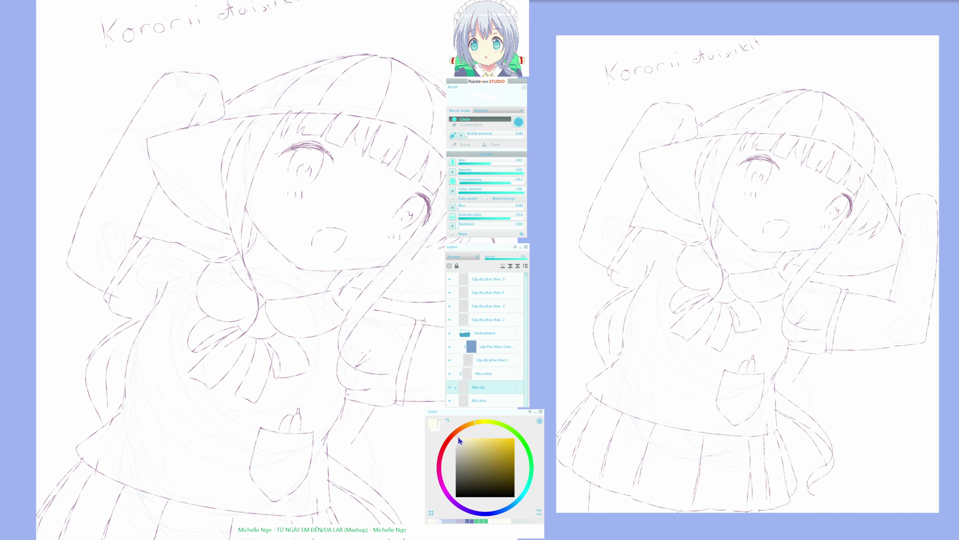
left_click(484, 420)
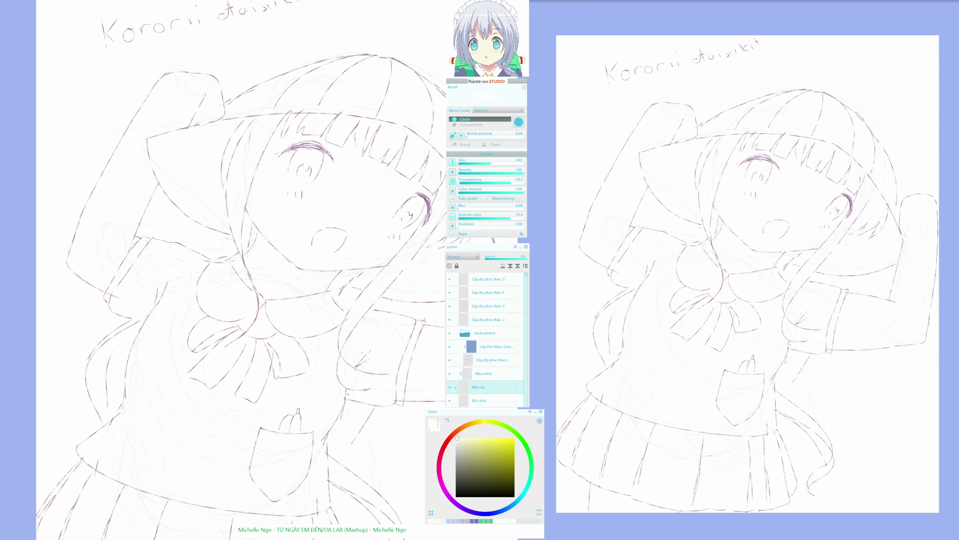
Set the brush transparency to 82.2 and fill the face and neck with the pale cream skin color
left_click_drag(270, 170, 285, 233)
left_click(513, 183)
mouse_move(311, 214)
left_mouse_down()
mouse_move(308, 250)
mouse_move(281, 267)
mouse_move(277, 247)
mouse_move(265, 259)
mouse_move(266, 247)
mouse_move(258, 269)
mouse_move(269, 264)
mouse_move(264, 274)
mouse_move(272, 268)
mouse_move(273, 290)
left_mouse_up()
mouse_move(320, 260)
left_mouse_down()
mouse_move(348, 246)
mouse_move(379, 205)
mouse_move(326, 240)
left_mouse_up()
mouse_move(320, 156)
left_mouse_down()
mouse_move(345, 164)
mouse_move(332, 204)
mouse_move(360, 194)
left_mouse_up()
mouse_move(376, 238)
left_mouse_down()
mouse_move(360, 254)
mouse_move(398, 222)
left_mouse_up()
mouse_move(395, 160)
left_mouse_down()
mouse_move(391, 173)
mouse_move(409, 181)
mouse_move(423, 168)
left_mouse_up()
mouse_move(300, 275)
left_mouse_down()
mouse_move(321, 281)
mouse_move(297, 293)
left_mouse_up()
left_click_drag(170, 237, 197, 251)
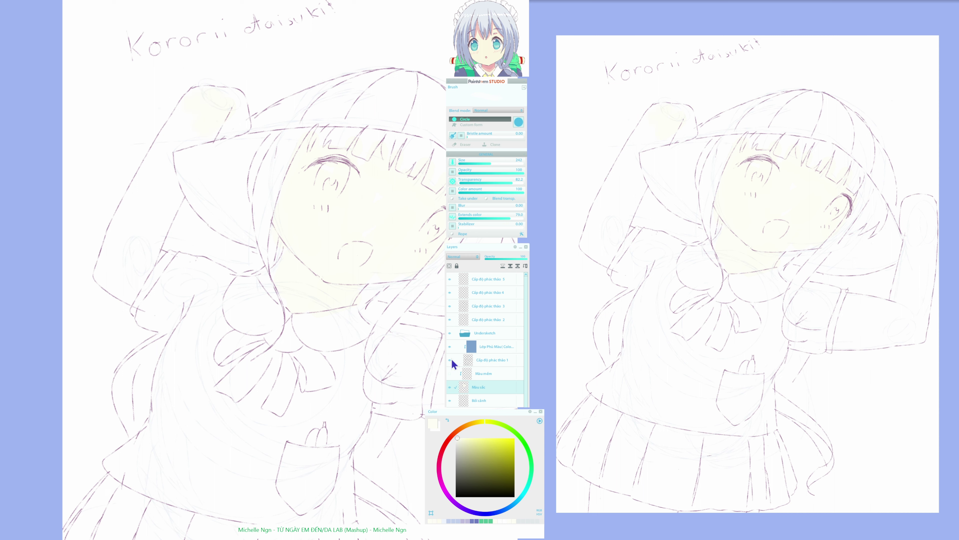
Fill both raised arms and the leg visible below the skirt hem with the pale cream skin color
mouse_move(212, 123)
left_mouse_down()
mouse_move(232, 105)
mouse_move(188, 137)
mouse_move(193, 122)
mouse_move(184, 120)
mouse_move(140, 197)
mouse_move(161, 170)
mouse_move(162, 212)
mouse_move(164, 188)
mouse_move(145, 239)
mouse_move(153, 206)
mouse_move(132, 231)
mouse_move(142, 203)
mouse_move(132, 214)
mouse_move(107, 276)
mouse_move(135, 255)
left_mouse_up()
left_click_drag(336, 318, 179, 290)
mouse_move(397, 227)
left_mouse_down()
mouse_move(376, 226)
mouse_move(386, 200)
mouse_move(397, 210)
mouse_move(389, 234)
mouse_move(392, 208)
mouse_move(373, 205)
mouse_move(382, 195)
mouse_move(397, 214)
mouse_move(369, 348)
mouse_move(397, 294)
mouse_move(386, 328)
mouse_move(355, 347)
mouse_move(398, 228)
mouse_move(398, 252)
mouse_move(377, 273)
mouse_move(376, 260)
mouse_move(367, 286)
mouse_move(352, 358)
mouse_move(371, 339)
mouse_move(384, 368)
mouse_move(346, 361)
mouse_move(345, 345)
mouse_move(309, 329)
mouse_move(333, 327)
mouse_move(312, 324)
mouse_move(295, 346)
mouse_move(318, 347)
mouse_move(300, 371)
left_mouse_up()
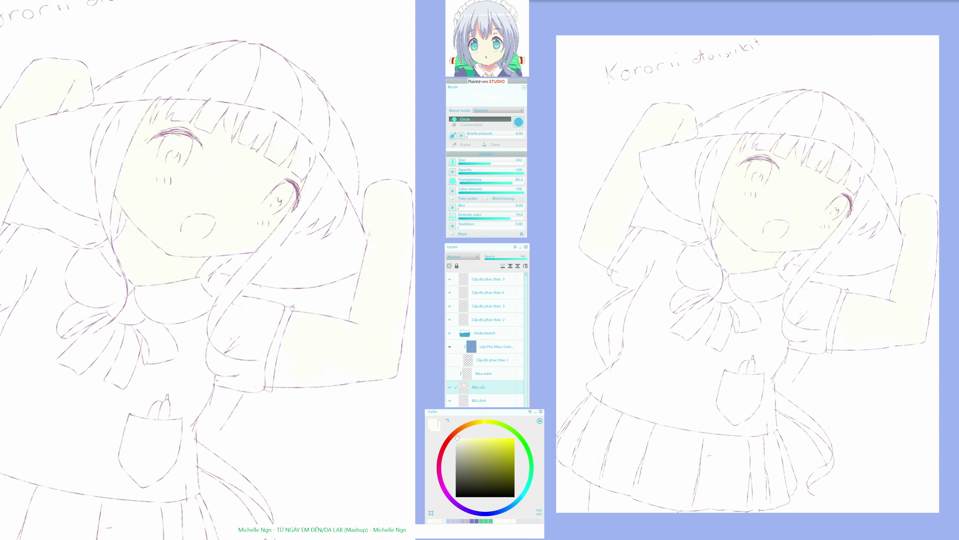
mouse_move(311, 320)
left_mouse_down()
mouse_move(298, 317)
mouse_move(287, 368)
mouse_move(321, 336)
mouse_move(394, 225)
left_mouse_up()
mouse_move(75, 450)
left_mouse_down()
mouse_move(74, 442)
mouse_move(94, 462)
mouse_move(90, 450)
mouse_move(154, 470)
left_mouse_up()
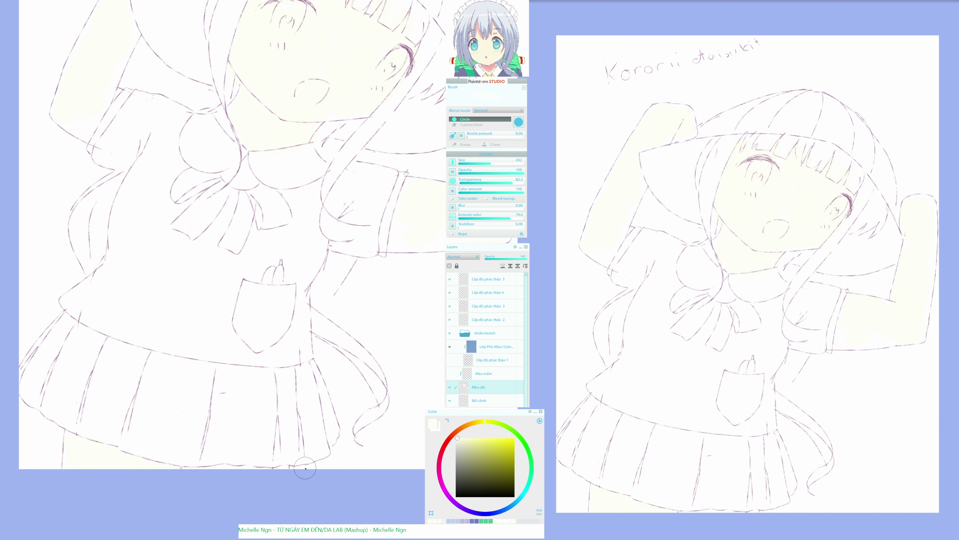
mouse_move(242, 440)
left_mouse_down()
mouse_move(185, 490)
mouse_move(214, 424)
mouse_move(203, 451)
mouse_move(144, 454)
mouse_move(244, 461)
left_mouse_up()
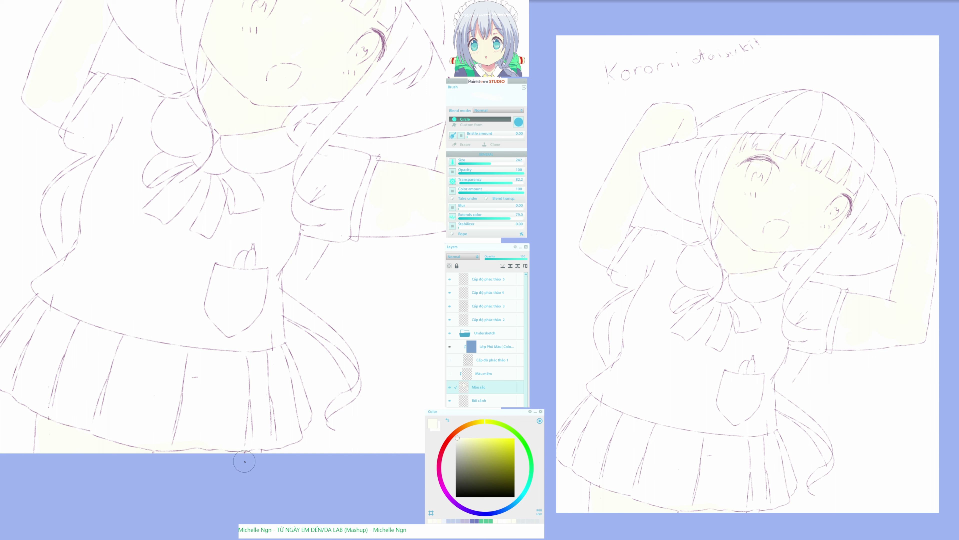
Erase the skin color that spills over the skirt hem and other outlines
key("e")
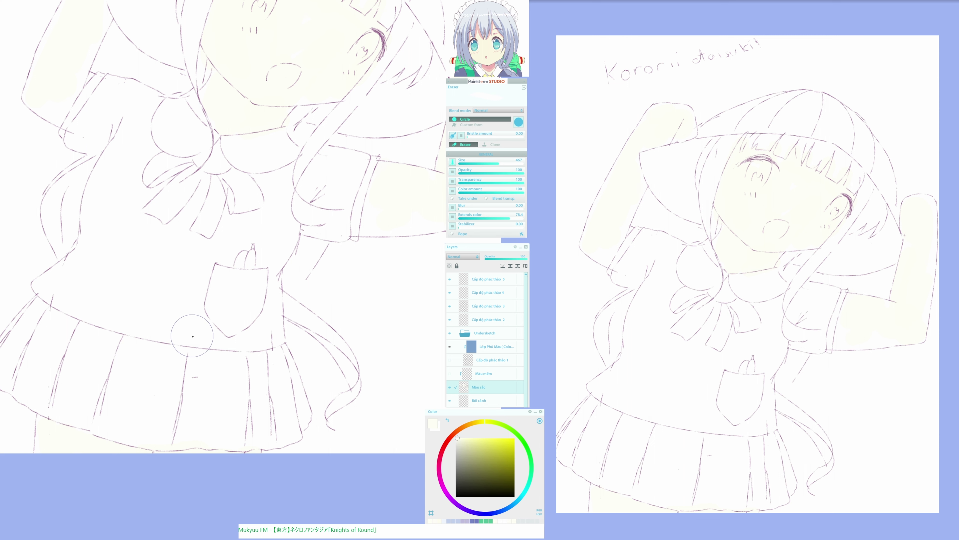
left_click_drag(185, 395, 225, 377)
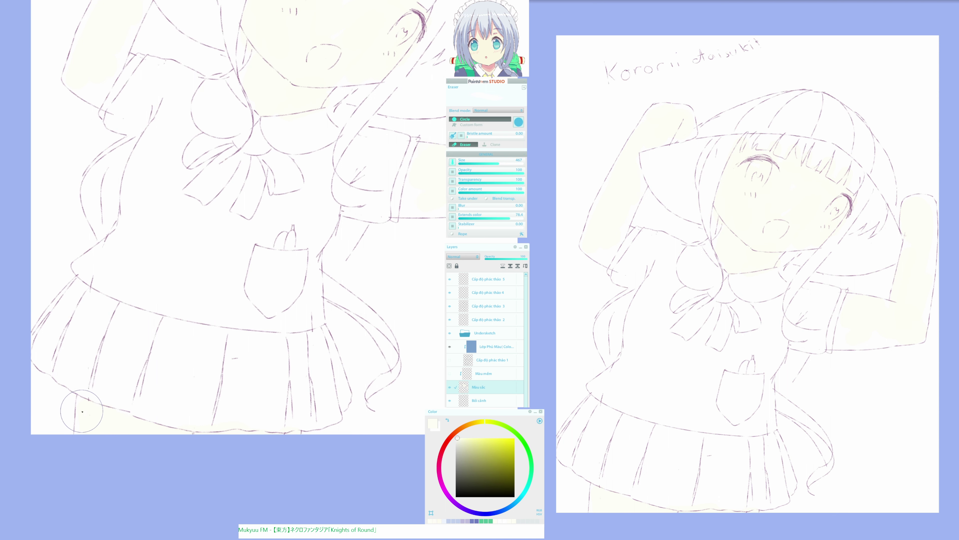
mouse_move(81, 411)
left_mouse_down()
mouse_move(80, 440)
mouse_move(84, 416)
mouse_move(114, 413)
left_mouse_up()
mouse_move(421, 275)
left_mouse_down()
mouse_move(385, 317)
mouse_move(288, 384)
left_mouse_up()
mouse_move(274, 306)
left_mouse_down()
mouse_move(328, 296)
mouse_move(346, 303)
mouse_move(345, 316)
mouse_move(288, 324)
mouse_move(361, 317)
mouse_move(342, 305)
left_mouse_up()
key("e")
Sample the skin color from the drawing and fill the remaining gaps along the arms
left_click(335, 299, "alt")
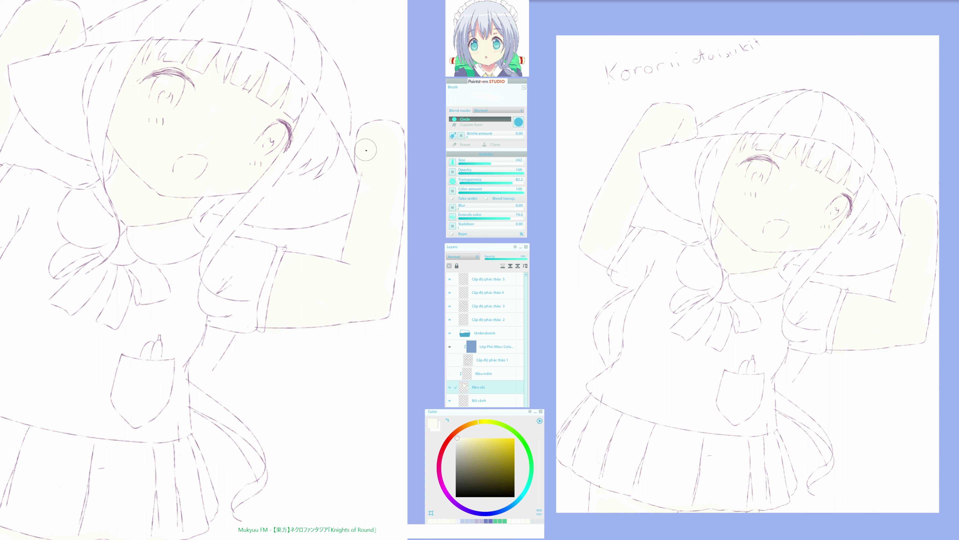
left_click_drag(253, 268, 336, 311)
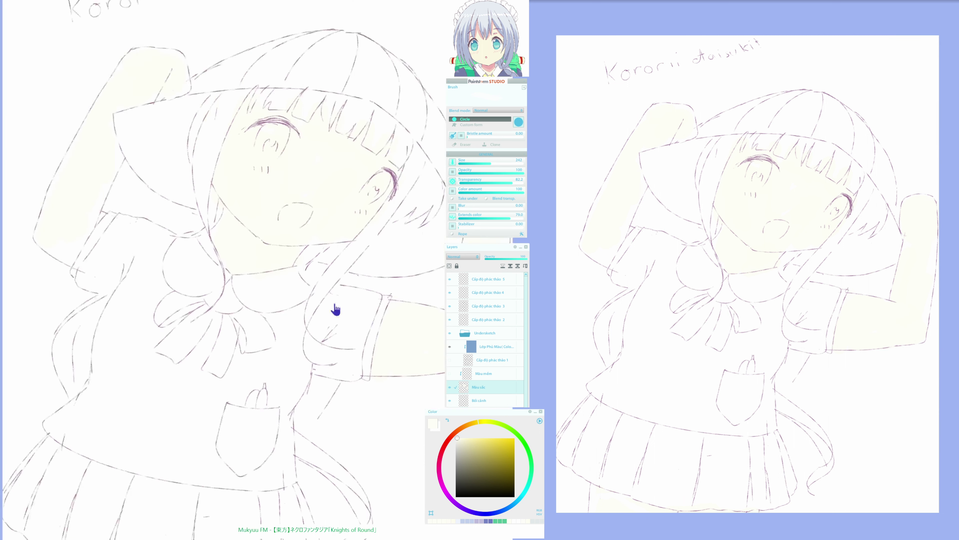
mouse_move(78, 174)
left_mouse_down()
mouse_move(115, 155)
mouse_move(64, 252)
mouse_move(67, 158)
mouse_move(46, 208)
mouse_move(62, 146)
mouse_move(32, 228)
mouse_move(59, 235)
left_mouse_up()
left_click_drag(268, 283, 231, 249)
left_click_drag(217, 294, 237, 250)
Pick a pale light blue and block in the body of the shirt down to the waist and over the pocket
left_click(116, 253, "alt")
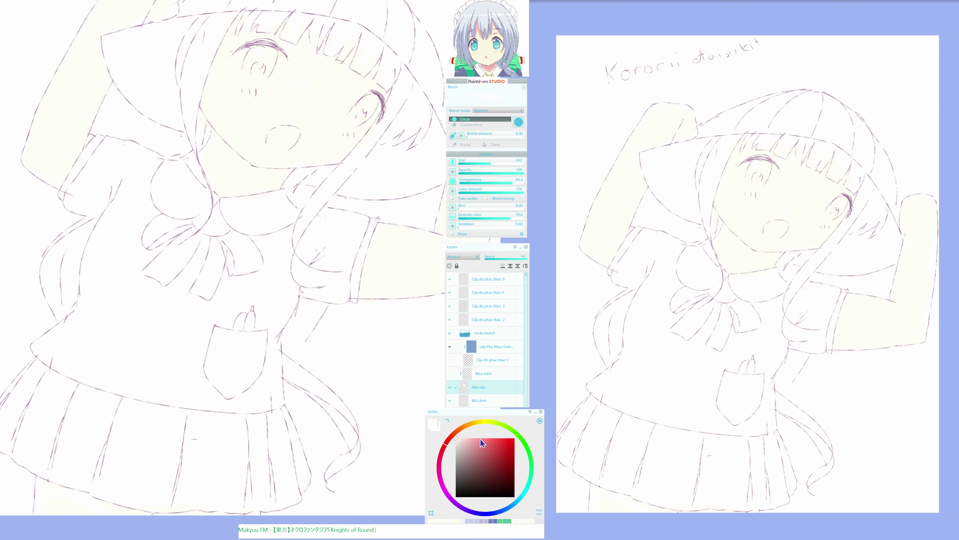
left_click(515, 502)
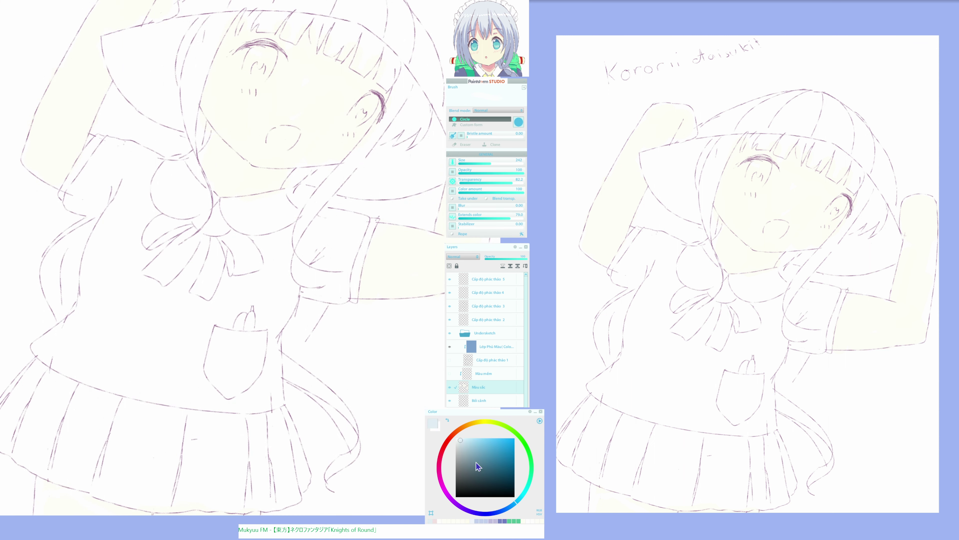
left_click(460, 440)
mouse_move(120, 224)
left_mouse_down()
mouse_move(96, 266)
mouse_move(112, 221)
mouse_move(94, 304)
mouse_move(116, 245)
mouse_move(119, 324)
left_mouse_up()
left_click_drag(114, 282, 124, 342)
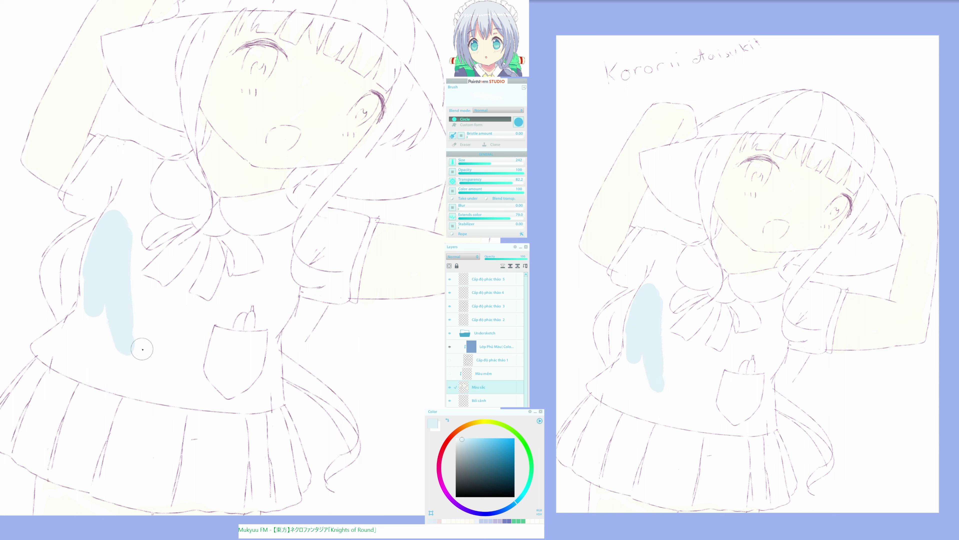
mouse_move(127, 297)
left_mouse_down()
mouse_move(166, 322)
mouse_move(153, 319)
mouse_move(162, 313)
mouse_move(171, 345)
mouse_move(125, 321)
mouse_move(116, 326)
mouse_move(101, 273)
mouse_move(92, 291)
mouse_move(102, 237)
mouse_move(90, 344)
mouse_move(90, 331)
mouse_move(67, 339)
mouse_move(83, 327)
mouse_move(51, 344)
mouse_move(73, 337)
mouse_move(56, 351)
mouse_move(153, 386)
mouse_move(123, 332)
mouse_move(118, 343)
mouse_move(90, 344)
mouse_move(157, 373)
left_mouse_up()
mouse_move(129, 244)
left_mouse_down()
mouse_move(130, 317)
mouse_move(134, 306)
mouse_move(151, 305)
mouse_move(217, 320)
mouse_move(278, 300)
mouse_move(231, 348)
mouse_move(227, 335)
mouse_move(146, 320)
mouse_move(129, 299)
mouse_move(187, 310)
mouse_move(127, 287)
mouse_move(226, 336)
mouse_move(203, 348)
mouse_move(132, 335)
mouse_move(113, 348)
mouse_move(97, 327)
mouse_move(107, 346)
mouse_move(74, 356)
mouse_move(156, 392)
mouse_move(199, 398)
mouse_move(166, 378)
mouse_move(171, 361)
mouse_move(159, 362)
mouse_move(221, 351)
mouse_move(242, 359)
mouse_move(240, 371)
mouse_move(244, 364)
mouse_move(200, 371)
mouse_move(213, 384)
mouse_move(235, 384)
mouse_move(192, 381)
mouse_move(217, 367)
left_mouse_up()
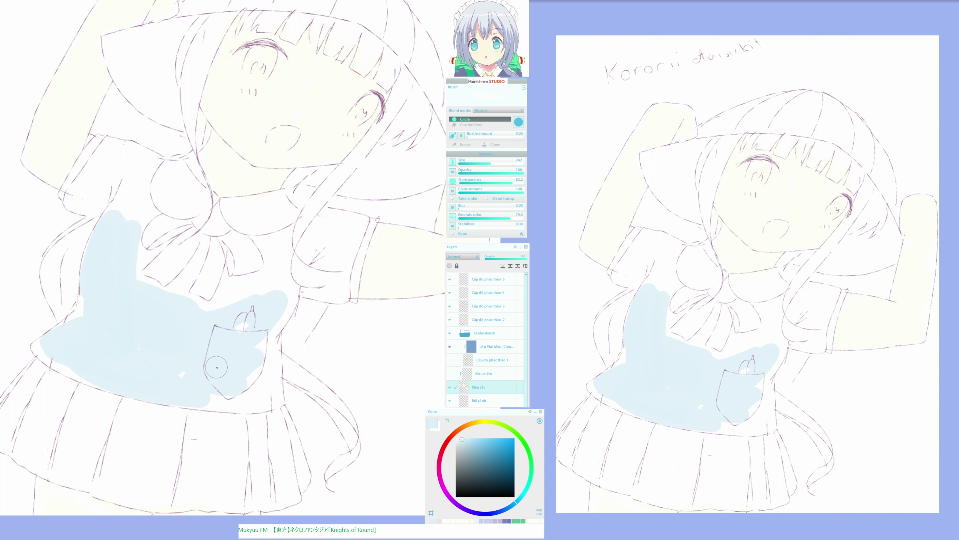
mouse_move(271, 300)
left_mouse_down()
mouse_move(250, 301)
mouse_move(256, 289)
mouse_move(239, 305)
mouse_move(287, 285)
mouse_move(261, 335)
mouse_move(250, 399)
mouse_move(214, 403)
left_mouse_up()
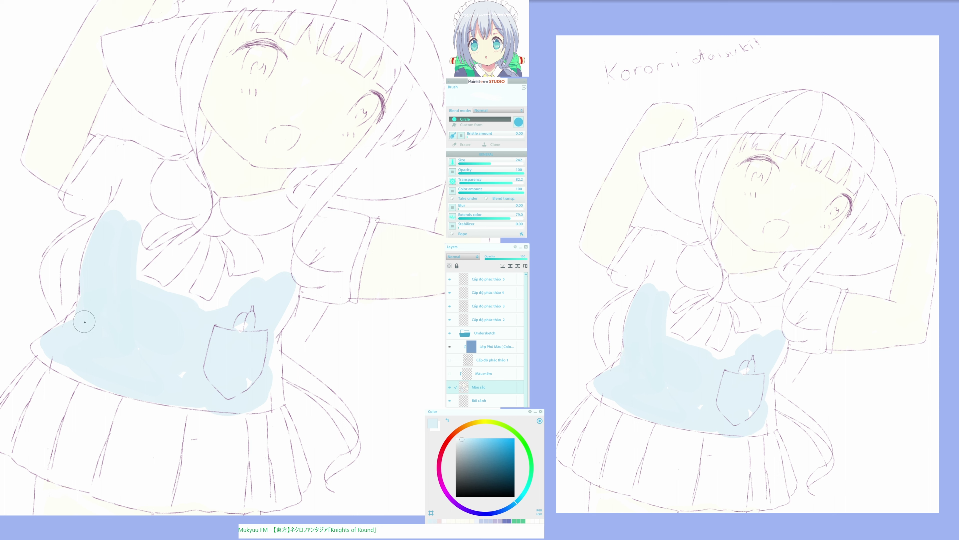
Extend the pale blue up to the shoulder and onto the sleeve beside the pointed brim, and around the bow's tails
mouse_move(74, 329)
left_mouse_down()
mouse_move(54, 342)
mouse_move(61, 362)
left_mouse_up()
mouse_move(125, 223)
left_mouse_down()
mouse_move(129, 166)
mouse_move(120, 193)
mouse_move(112, 179)
mouse_move(95, 210)
mouse_move(85, 196)
mouse_move(121, 154)
mouse_move(133, 171)
mouse_move(125, 215)
mouse_move(78, 202)
mouse_move(107, 167)
left_mouse_up()
mouse_move(287, 281)
left_mouse_down()
mouse_move(281, 252)
mouse_move(206, 317)
left_mouse_up()
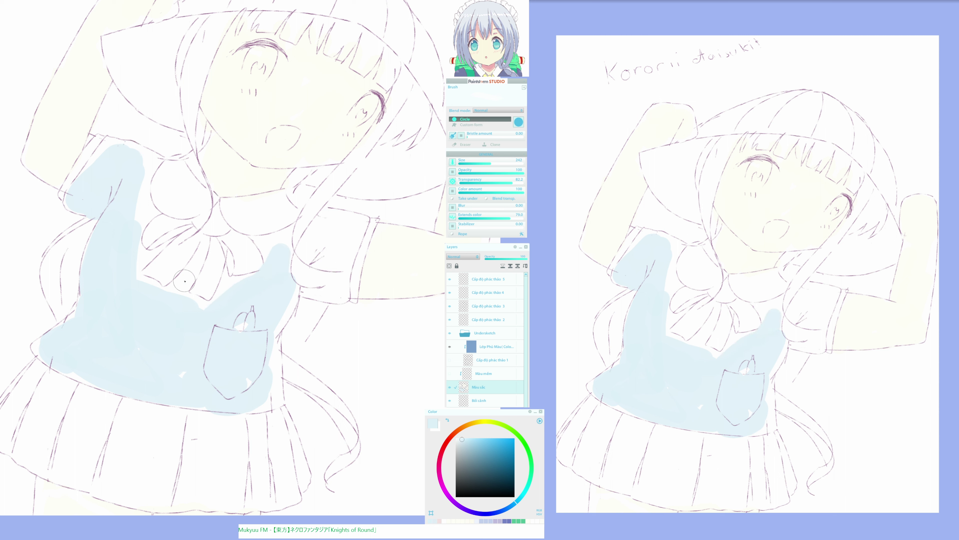
mouse_move(200, 257)
left_mouse_down()
mouse_move(176, 295)
mouse_move(141, 264)
mouse_move(132, 204)
mouse_move(143, 181)
mouse_move(129, 162)
mouse_move(97, 164)
left_mouse_up()
Fill the rest of the shirt's torso out to its side edges, around the bow's tails, and the second sleeve with pale blue
mouse_move(343, 255)
left_mouse_down()
mouse_move(330, 221)
mouse_move(347, 227)
mouse_move(343, 239)
mouse_move(356, 225)
mouse_move(340, 248)
mouse_move(324, 236)
mouse_move(314, 245)
mouse_move(333, 262)
mouse_move(267, 246)
mouse_move(278, 246)
mouse_move(287, 314)
mouse_move(271, 345)
mouse_move(269, 388)
mouse_move(257, 408)
mouse_move(246, 383)
left_mouse_up()
mouse_move(176, 381)
left_mouse_down()
mouse_move(68, 367)
mouse_move(98, 379)
mouse_move(65, 358)
left_mouse_up()
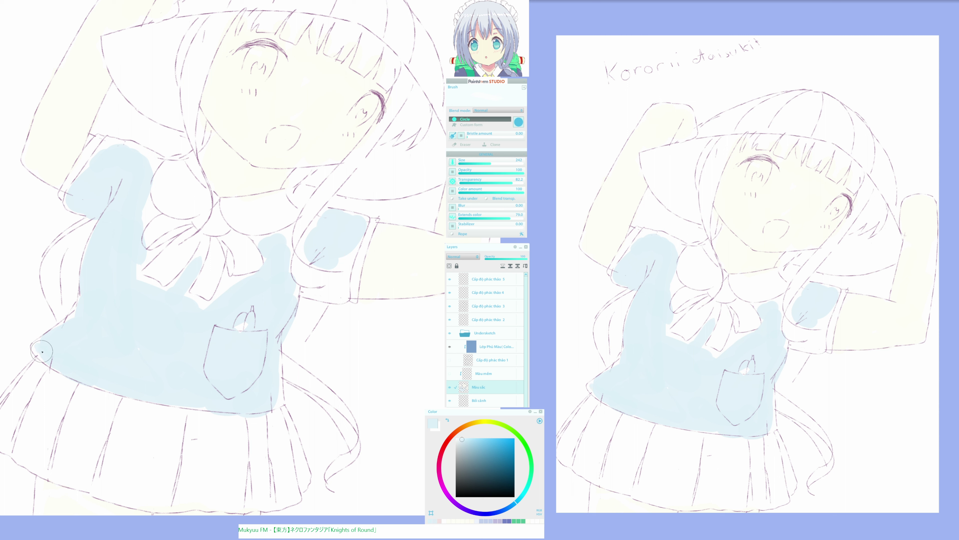
mouse_move(235, 282)
left_mouse_down()
mouse_move(200, 313)
mouse_move(205, 240)
mouse_move(189, 280)
mouse_move(195, 260)
mouse_move(171, 287)
mouse_move(205, 309)
mouse_move(224, 297)
mouse_move(228, 271)
mouse_move(221, 289)
mouse_move(263, 274)
mouse_move(272, 237)
left_mouse_up()
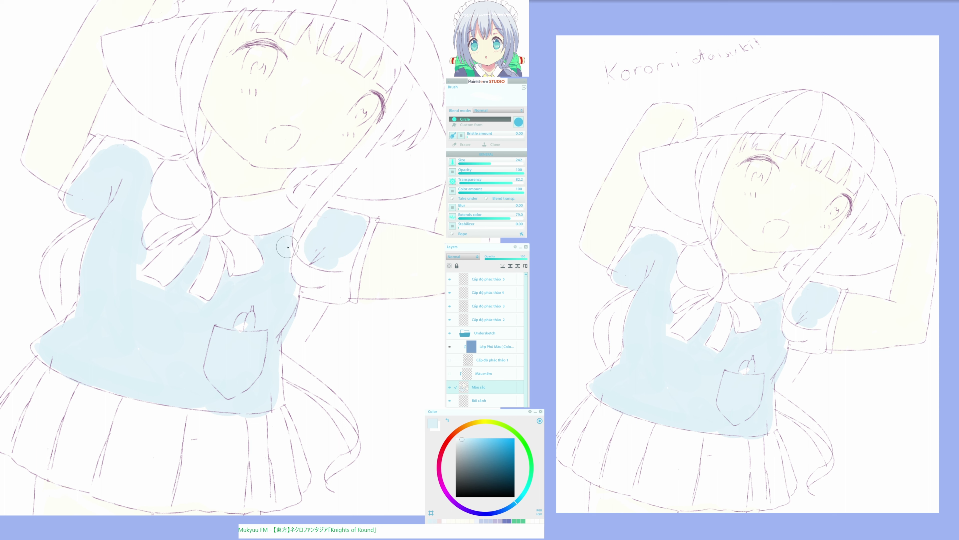
mouse_move(292, 286)
left_mouse_down()
mouse_move(297, 301)
mouse_move(300, 291)
mouse_move(342, 287)
mouse_move(346, 263)
mouse_move(315, 251)
mouse_move(312, 229)
mouse_move(324, 212)
mouse_move(303, 244)
mouse_move(316, 263)
mouse_move(351, 242)
mouse_move(352, 215)
left_mouse_up()
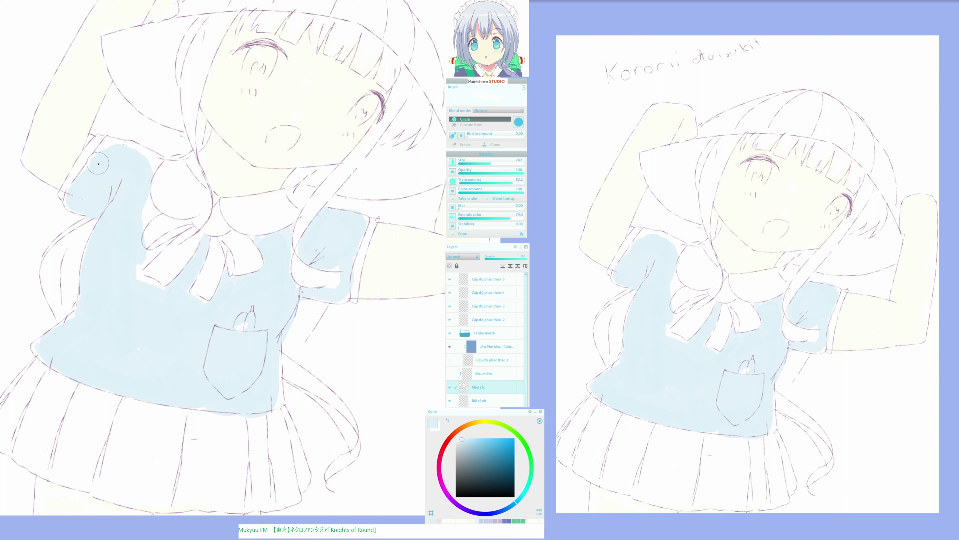
Extend the pale blue to the outline of the sleeve below the pointed brim and touch up beside the hair and second sleeve
mouse_move(97, 163)
left_mouse_down()
mouse_move(82, 178)
mouse_move(113, 143)
mouse_move(145, 153)
mouse_move(155, 177)
mouse_move(142, 209)
left_mouse_up()
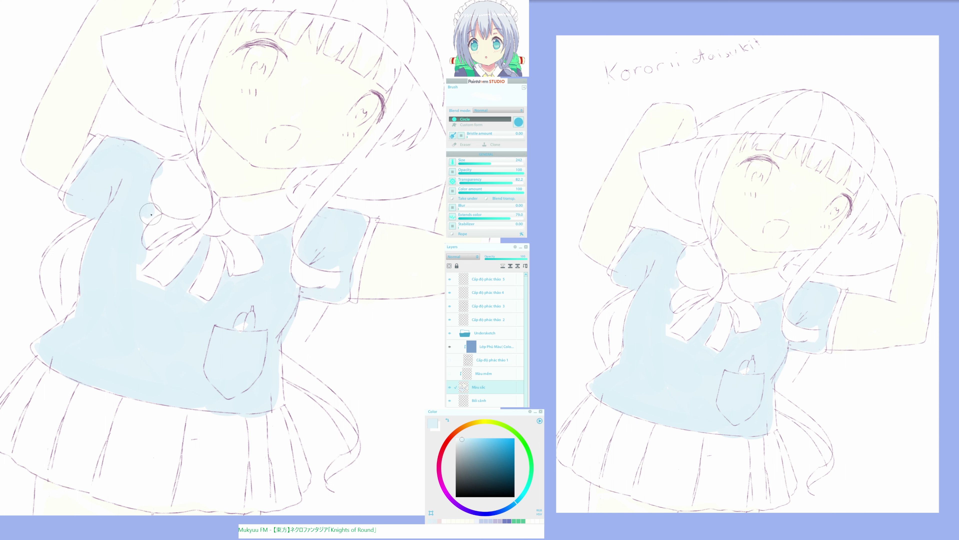
left_click_drag(151, 215, 144, 226)
mouse_move(317, 255)
left_mouse_down()
mouse_move(295, 263)
mouse_move(338, 228)
left_mouse_up()
left_click_drag(296, 275, 299, 282)
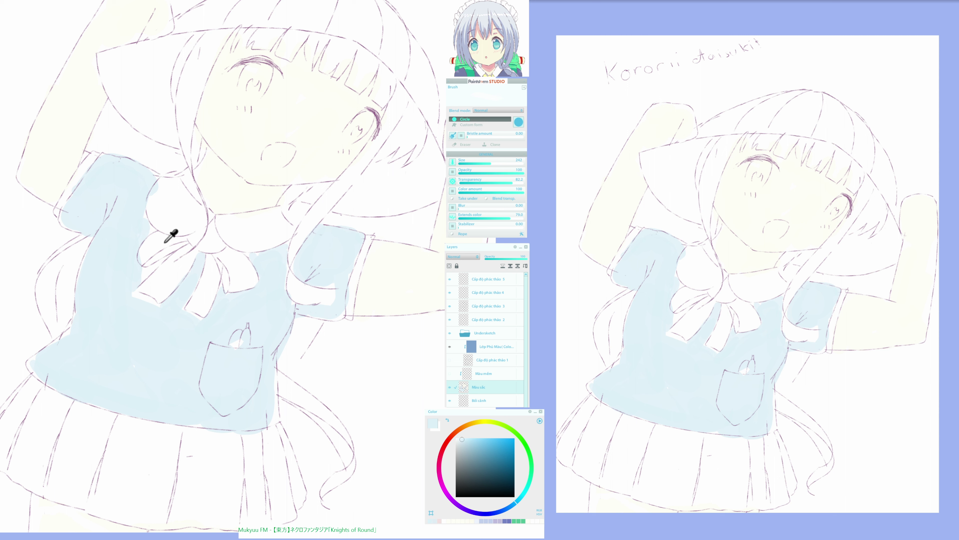
Pick a pale peach-orange, trying several tints on the cap, and begin blocking in the front of the crown
left_click(173, 237, "alt")
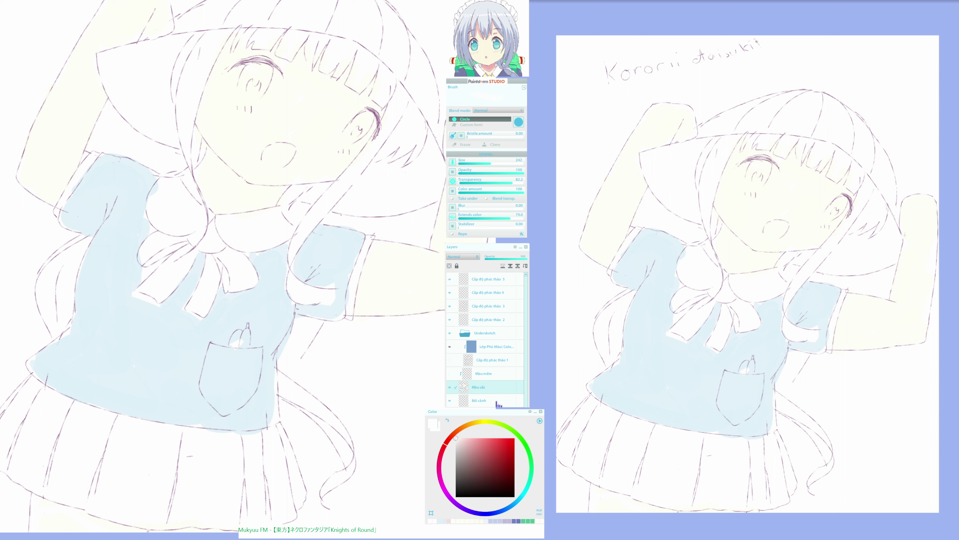
left_click(468, 424)
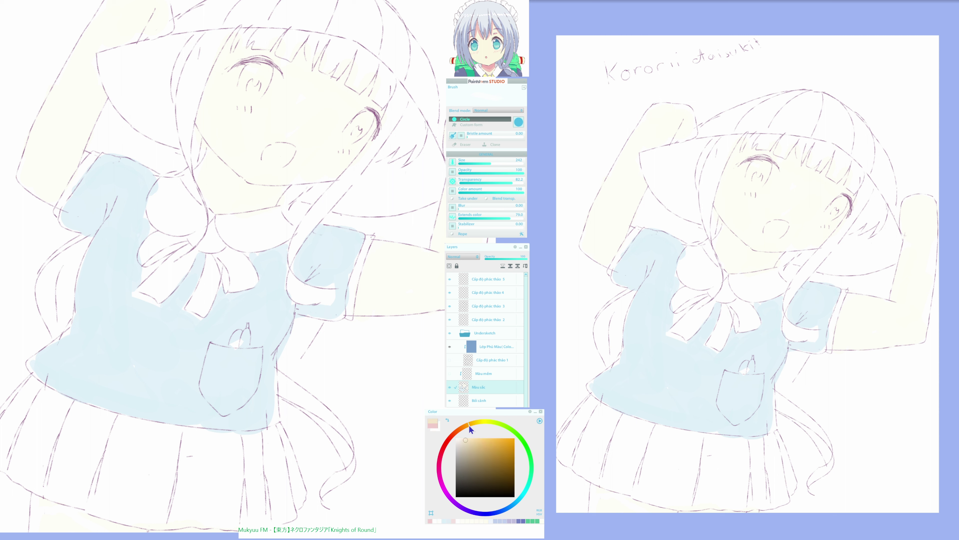
left_click(466, 440)
mouse_move(247, 17)
left_mouse_down()
mouse_move(311, 9)
mouse_move(265, 10)
left_mouse_up()
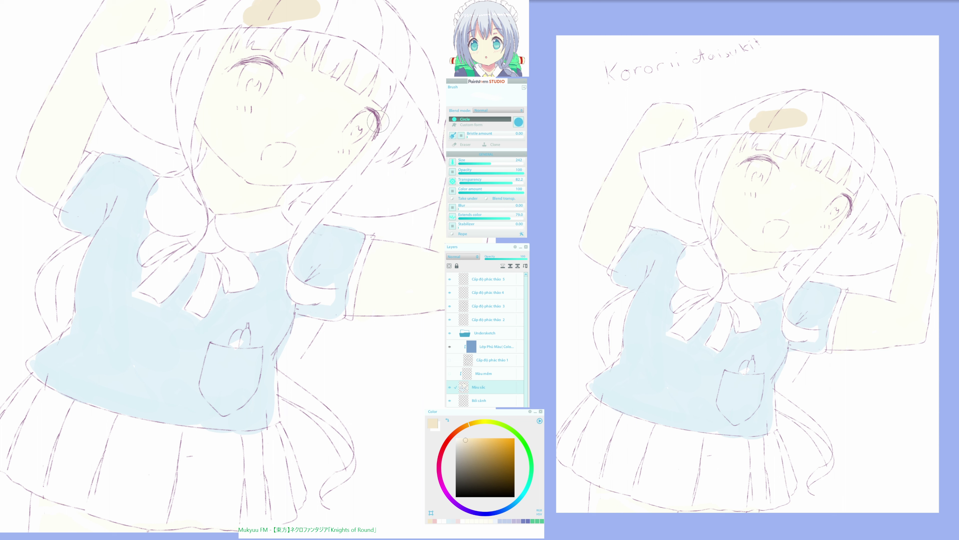
left_click(462, 427)
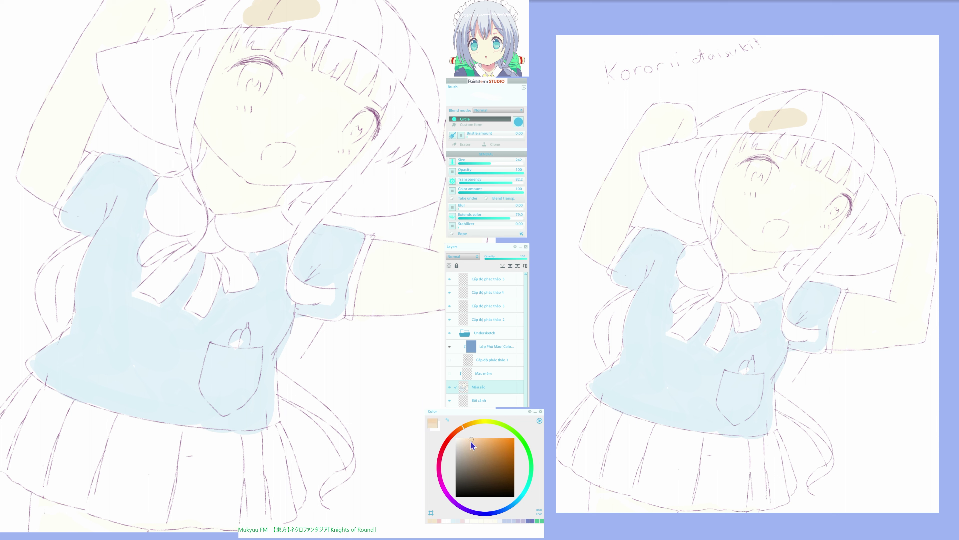
mouse_move(281, 27)
left_mouse_down()
mouse_move(292, 9)
mouse_move(241, 18)
mouse_move(309, 8)
mouse_move(258, 15)
left_mouse_up()
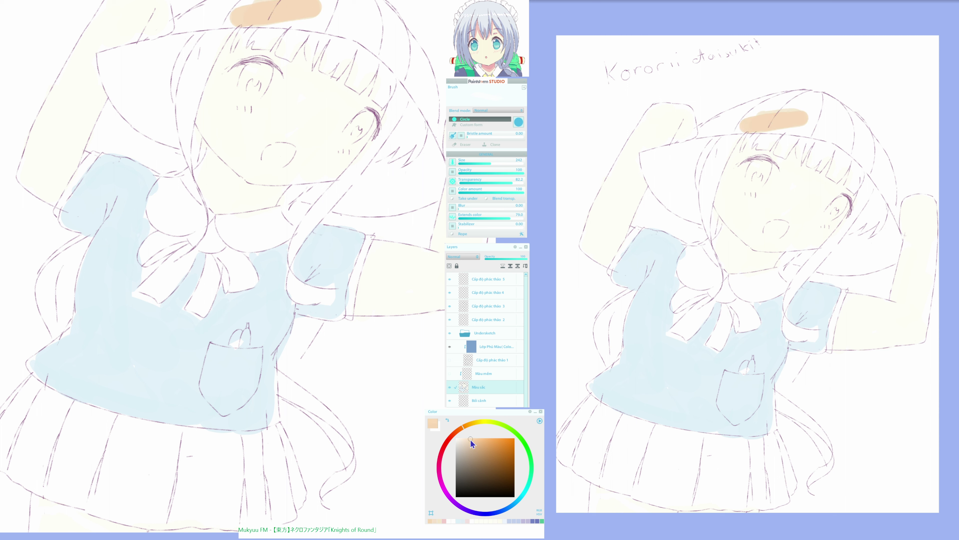
left_click(469, 439)
mouse_move(266, 10)
left_mouse_down()
mouse_move(232, 9)
mouse_move(257, 2)
mouse_move(239, 2)
mouse_move(194, 25)
mouse_move(230, 7)
left_mouse_up()
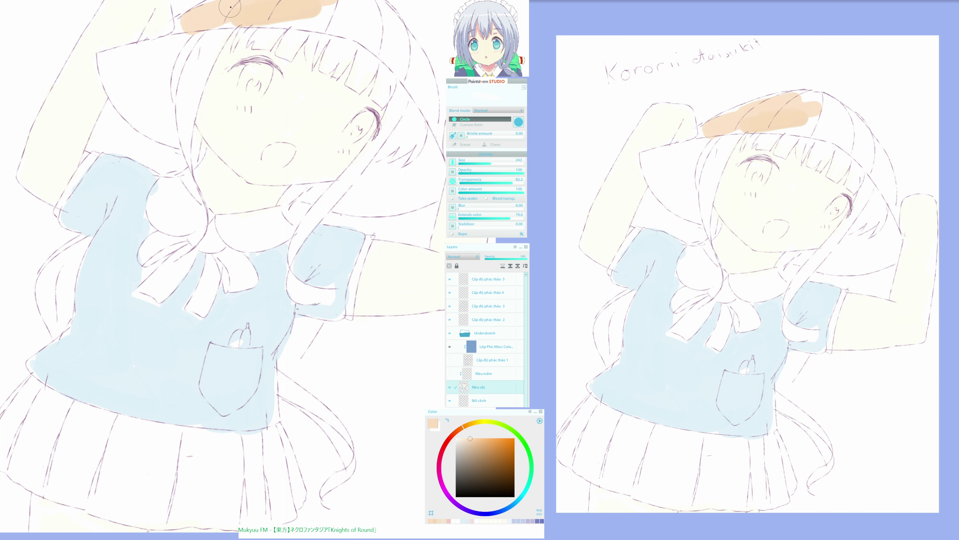
Fill the cap's crown down its far side and the pointed brim with the pale peach-orange
key("h")
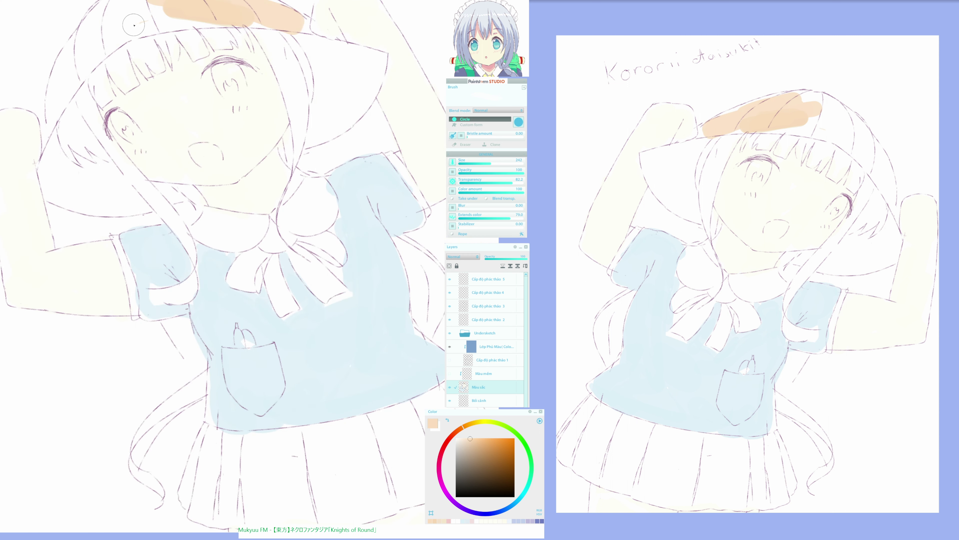
mouse_move(133, 25)
left_mouse_down()
mouse_move(217, 15)
mouse_move(158, 22)
mouse_move(209, 17)
mouse_move(153, 18)
mouse_move(198, 2)
mouse_move(150, 8)
mouse_move(100, 31)
mouse_move(114, 20)
mouse_move(93, 31)
mouse_move(67, 91)
mouse_move(105, 54)
mouse_move(172, 22)
mouse_move(98, 46)
mouse_move(115, 25)
mouse_move(97, 32)
mouse_move(128, 3)
mouse_move(83, 51)
mouse_move(110, 8)
mouse_move(74, 66)
mouse_move(93, 48)
left_mouse_up()
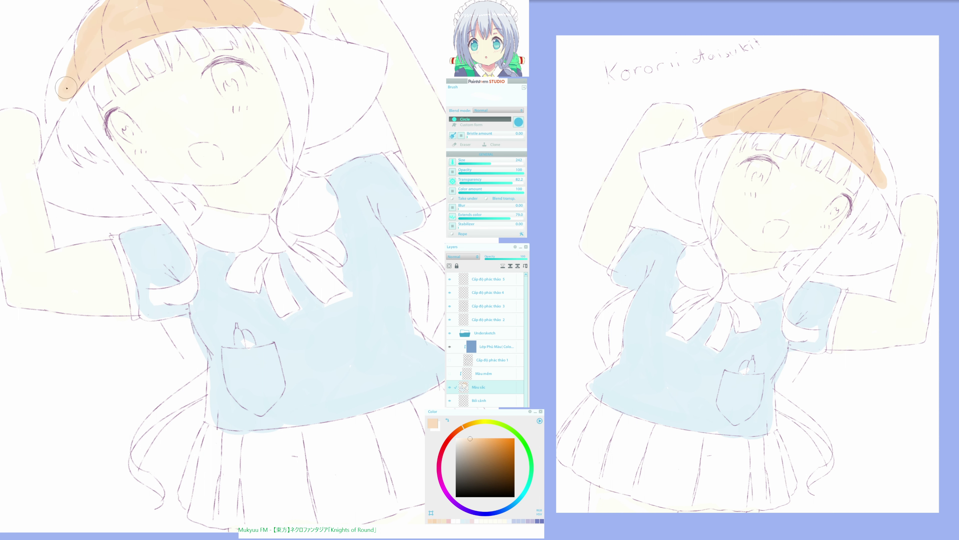
left_click_drag(66, 89, 58, 108)
mouse_move(77, 69)
left_mouse_down()
mouse_move(60, 96)
mouse_move(92, 26)
mouse_move(70, 82)
left_mouse_up()
key("h")
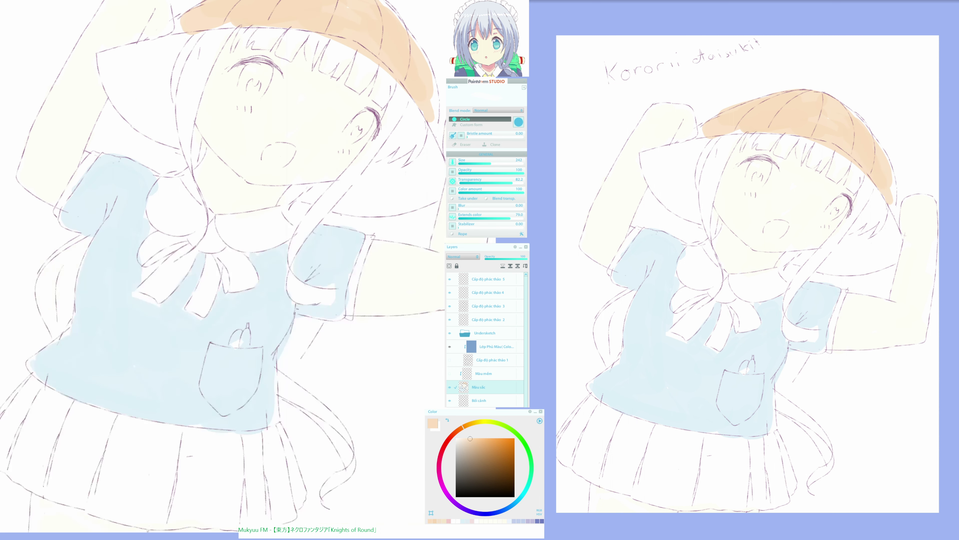
mouse_move(185, 41)
left_mouse_down()
mouse_move(156, 66)
mouse_move(176, 48)
mouse_move(107, 67)
mouse_move(113, 72)
mouse_move(112, 57)
mouse_move(146, 65)
mouse_move(149, 55)
mouse_move(153, 98)
mouse_move(162, 71)
mouse_move(167, 140)
mouse_move(111, 72)
mouse_move(128, 108)
left_mouse_up()
mouse_move(109, 57)
left_mouse_down()
mouse_move(128, 54)
mouse_move(146, 97)
mouse_move(152, 73)
mouse_move(151, 91)
mouse_move(125, 67)
mouse_move(142, 127)
left_mouse_up()
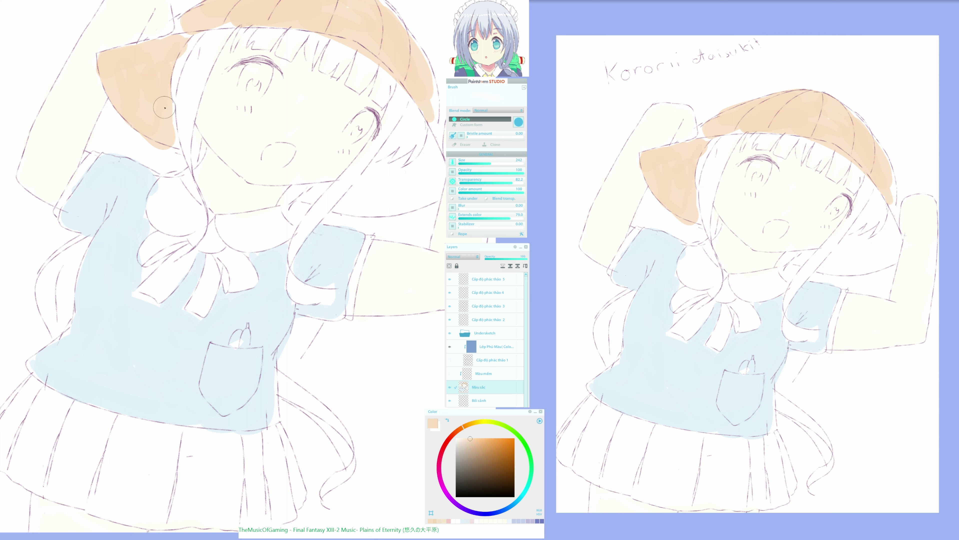
Extend the peach-orange down the cap's far edge and into the lower section behind the hair
key("h")
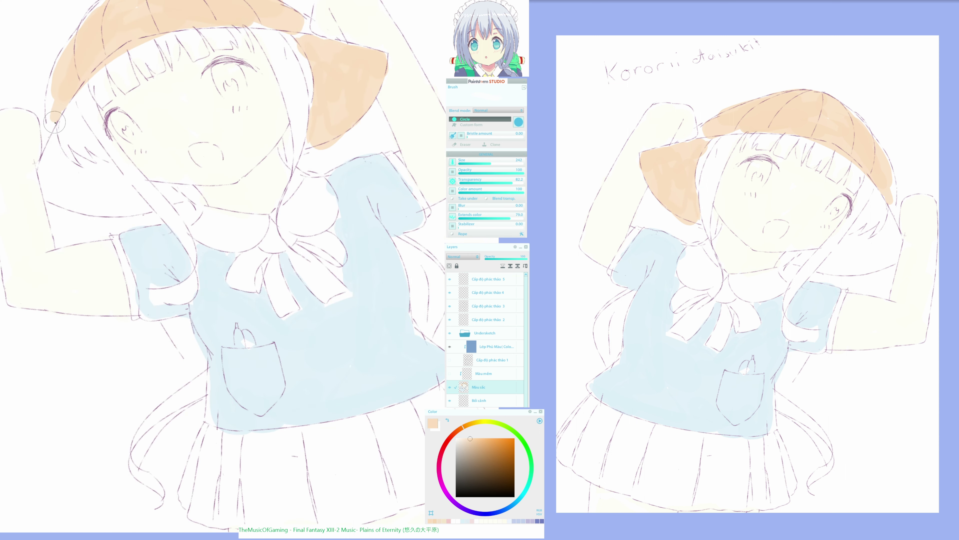
mouse_move(55, 121)
left_mouse_down()
mouse_move(50, 161)
mouse_move(49, 101)
mouse_move(70, 52)
mouse_move(99, 21)
mouse_move(82, 32)
mouse_move(112, 3)
mouse_move(64, 59)
left_mouse_up()
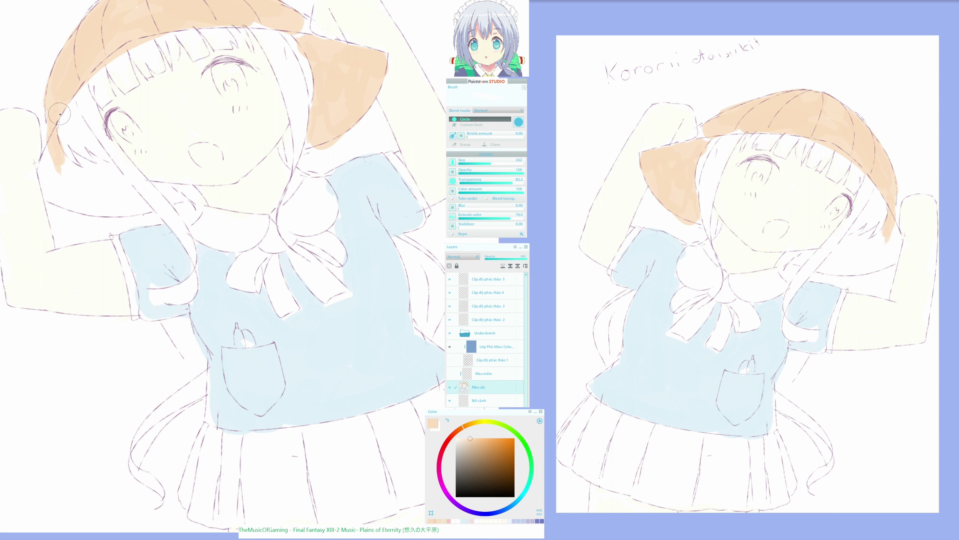
mouse_move(58, 112)
left_mouse_down()
mouse_move(45, 131)
mouse_move(46, 162)
mouse_move(49, 152)
mouse_move(53, 177)
mouse_move(82, 194)
left_mouse_up()
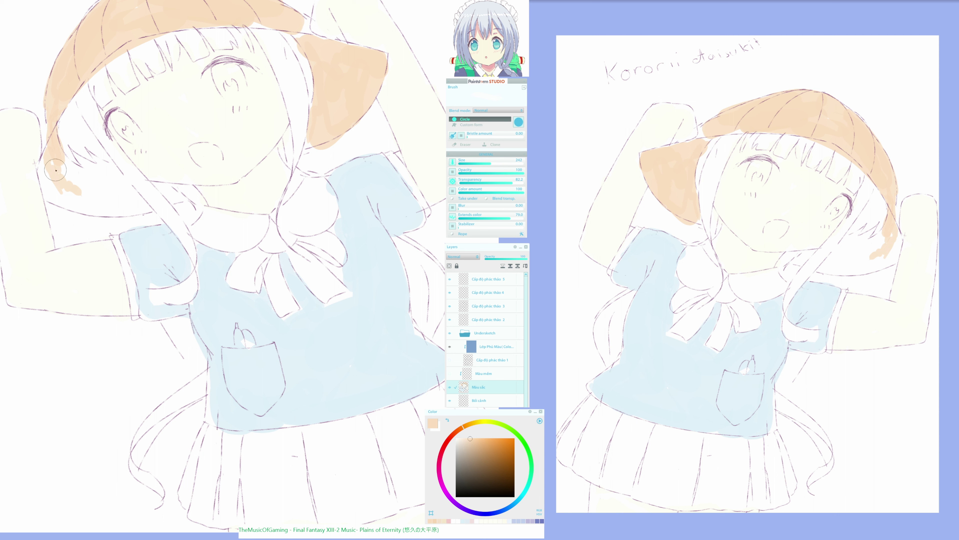
mouse_move(56, 169)
left_mouse_down()
mouse_move(48, 159)
mouse_move(46, 182)
mouse_move(39, 170)
mouse_move(49, 188)
mouse_move(68, 197)
mouse_move(91, 182)
mouse_move(93, 194)
left_mouse_up()
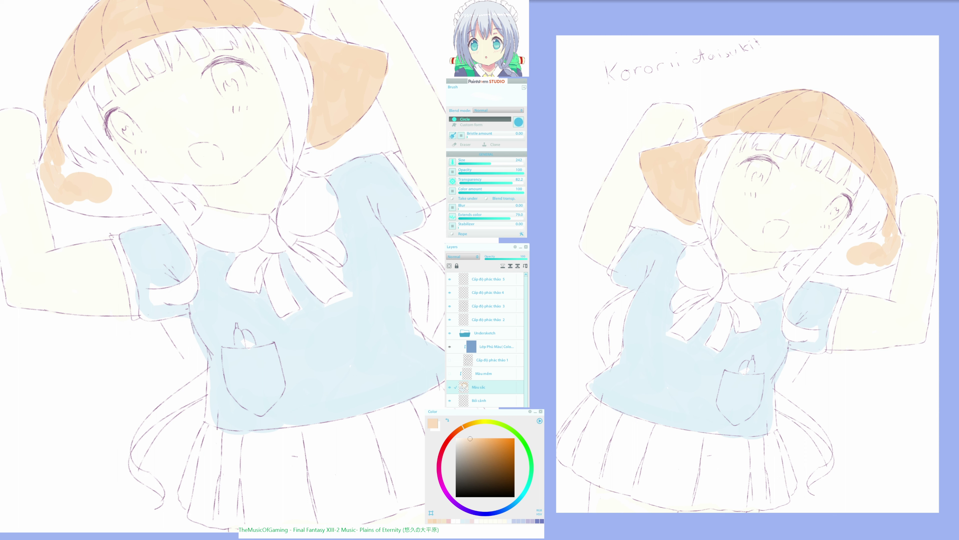
mouse_move(73, 184)
left_mouse_down()
mouse_move(62, 161)
mouse_move(66, 173)
mouse_move(121, 188)
mouse_move(87, 198)
mouse_move(45, 163)
mouse_move(52, 194)
mouse_move(137, 208)
mouse_move(137, 193)
mouse_move(119, 185)
left_mouse_up()
Fill the remaining peach-orange gaps along the crown's front, the lower section behind the hair, and the sliver beside the cheek
key("h")
left_click_drag(238, 87, 280, 171)
mouse_move(225, 105)
left_mouse_down()
mouse_move(343, 97)
mouse_move(310, 97)
left_mouse_up()
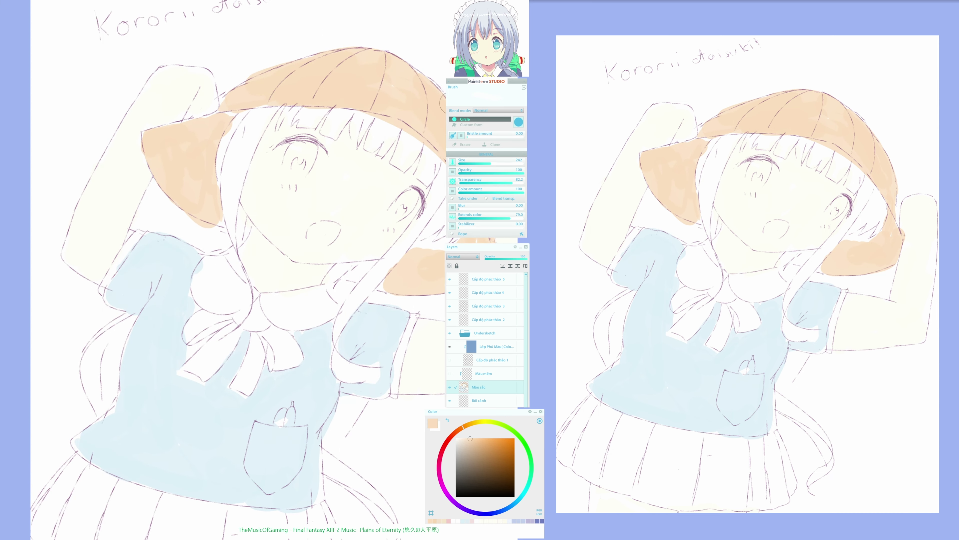
key("h")
key("h")
mouse_move(348, 274)
left_mouse_down()
mouse_move(373, 265)
mouse_move(340, 280)
left_mouse_up()
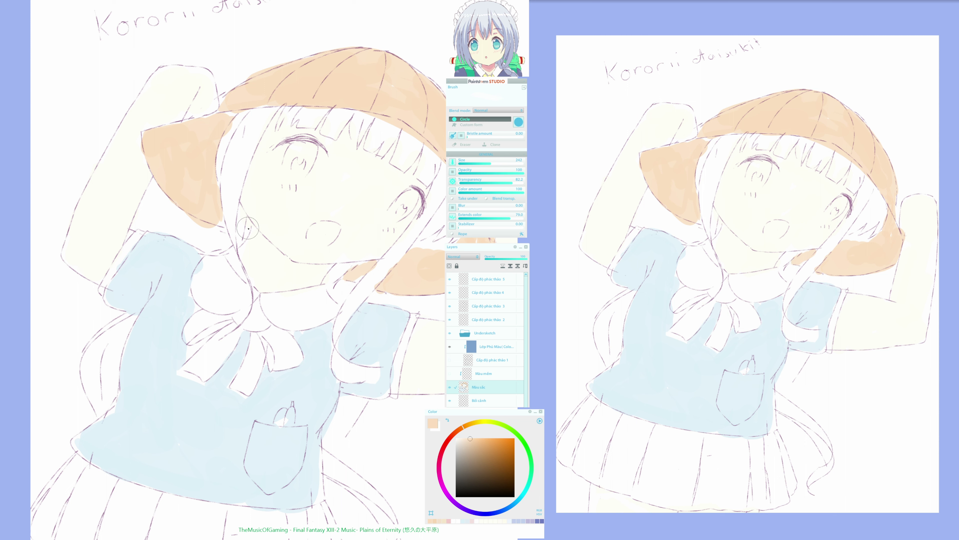
mouse_move(248, 225)
left_mouse_down()
mouse_move(240, 204)
mouse_move(242, 225)
mouse_move(218, 215)
mouse_move(222, 222)
left_mouse_up()
Touch up the peach-orange edge where the crown meets the pointed brim
key("e")
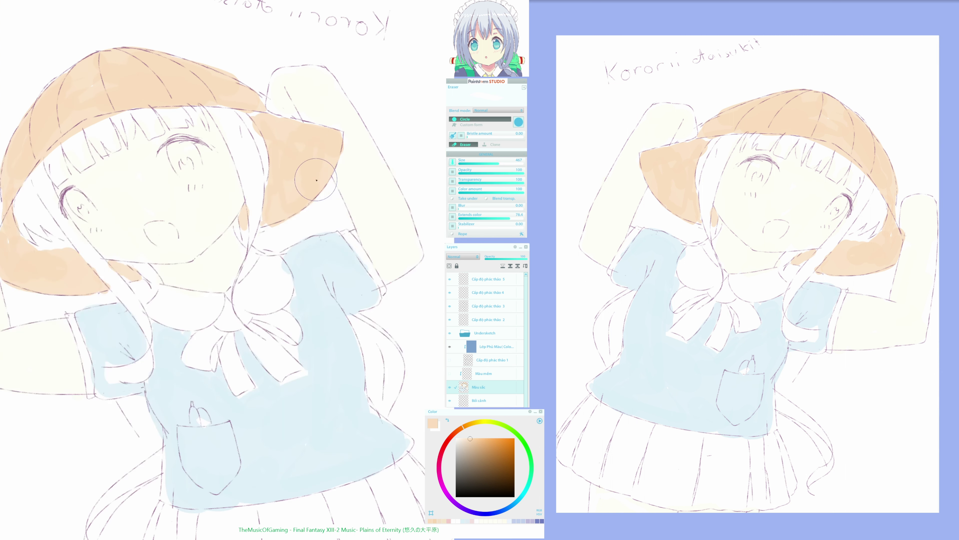
key("b")
mouse_move(219, 121)
left_mouse_down()
mouse_move(239, 109)
mouse_move(219, 109)
mouse_move(236, 96)
mouse_move(280, 85)
mouse_move(254, 102)
mouse_move(274, 104)
left_mouse_up()
key("h")
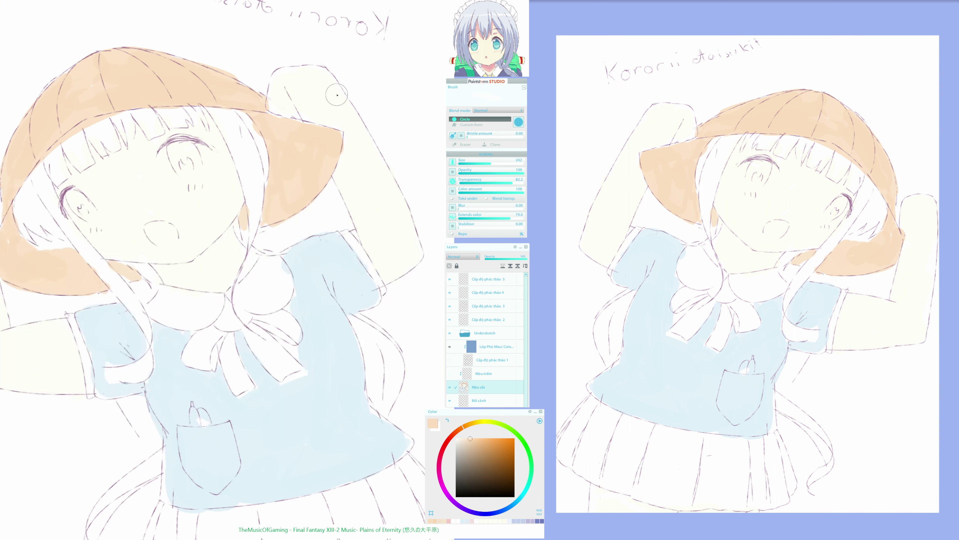
left_click_drag(166, 129, 269, 150)
key("e")
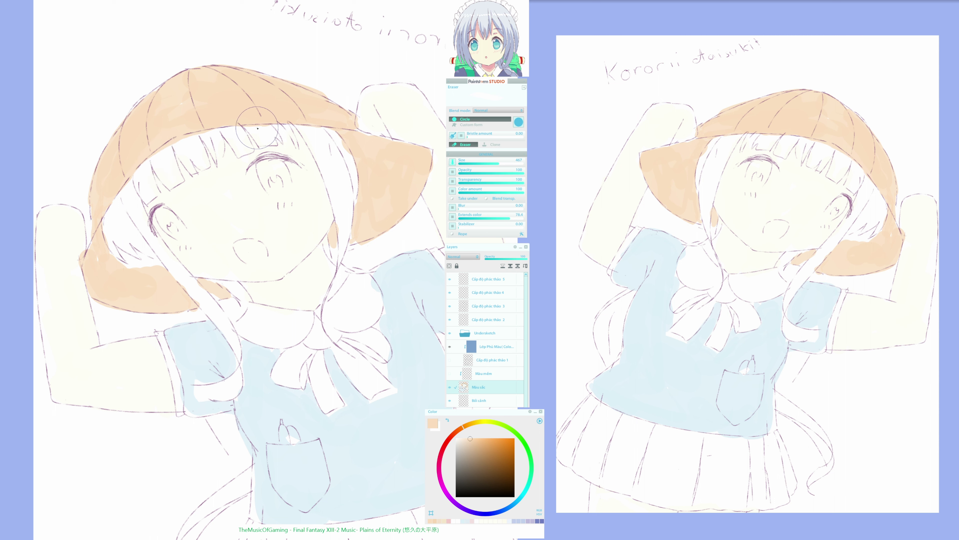
key("e")
key("e")
key("h")
Sample the shirt's pale blue and fill the gaps beside the gathered hair and next to the bow
key("space")
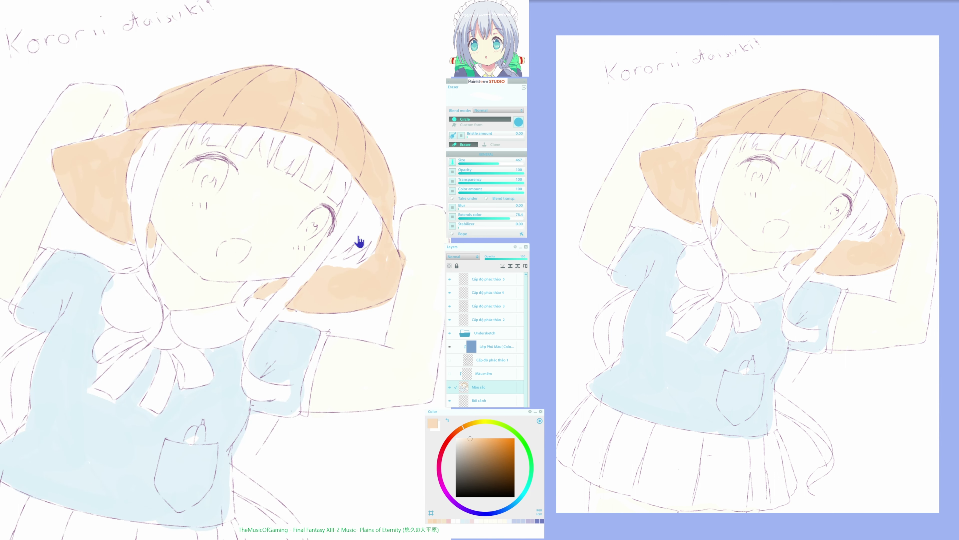
left_click_drag(350, 244, 407, 191)
left_click_drag(269, 236, 303, 239)
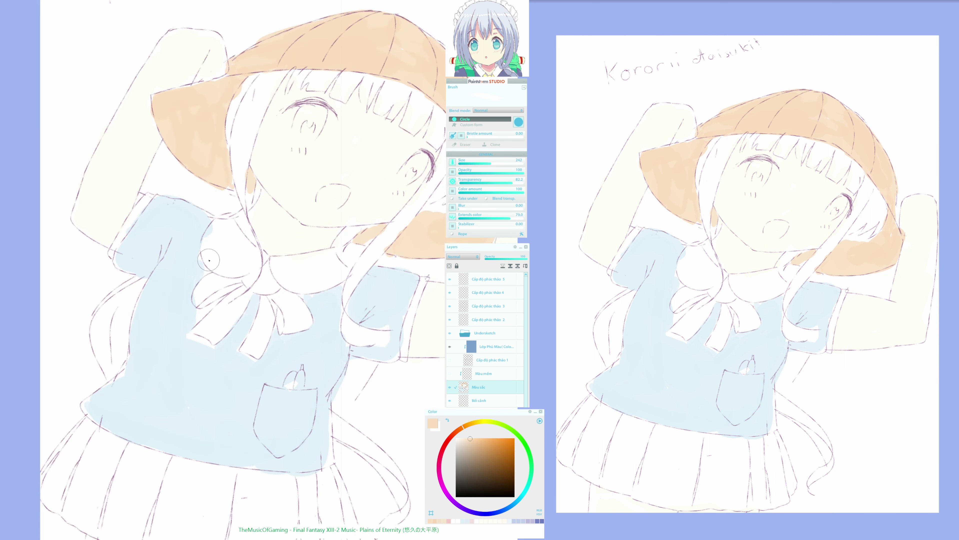
left_click(186, 260, "alt")
left_click(465, 440)
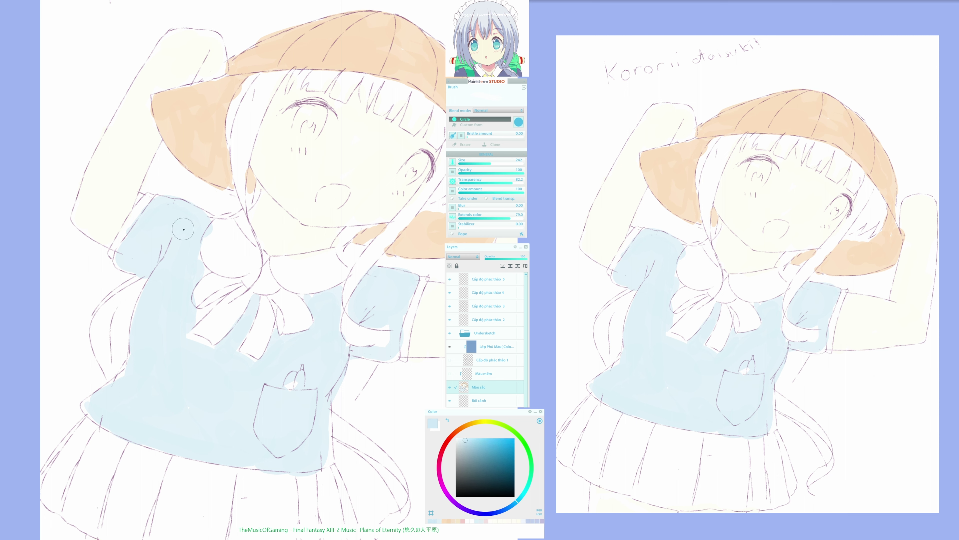
mouse_move(197, 256)
left_mouse_down()
mouse_move(204, 275)
mouse_move(211, 271)
left_mouse_up()
mouse_move(308, 308)
left_mouse_down()
mouse_move(301, 296)
mouse_move(341, 285)
mouse_move(339, 333)
left_mouse_up()
Resample the pale blue and fill the gaps on the sleeve under the hair strand, around the pocket, and along the shirt's hem
left_click(381, 323, "alt")
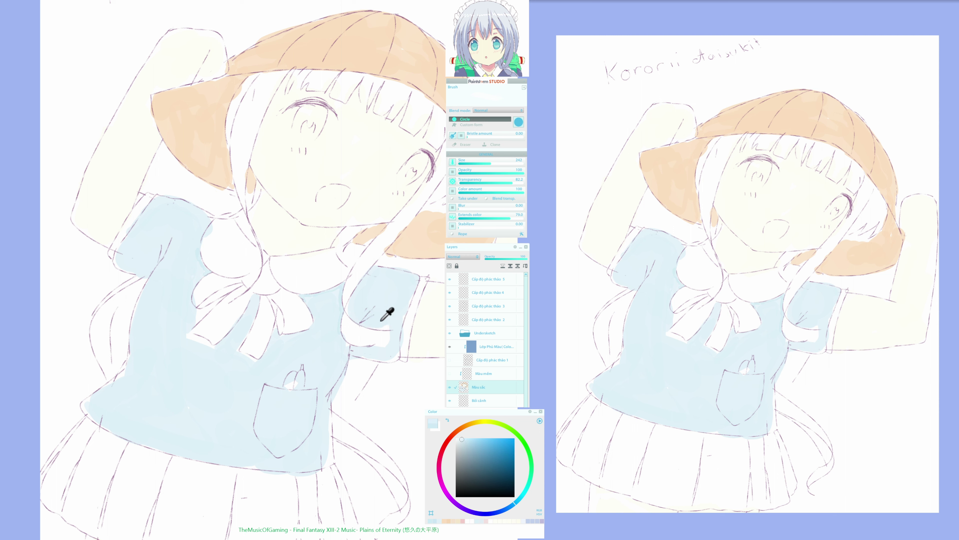
mouse_move(373, 328)
left_mouse_down()
mouse_move(393, 325)
mouse_move(380, 354)
mouse_move(388, 345)
mouse_move(376, 343)
mouse_move(393, 339)
mouse_move(390, 357)
left_mouse_up()
mouse_move(393, 359)
left_mouse_down()
mouse_move(352, 353)
mouse_move(287, 382)
left_mouse_up()
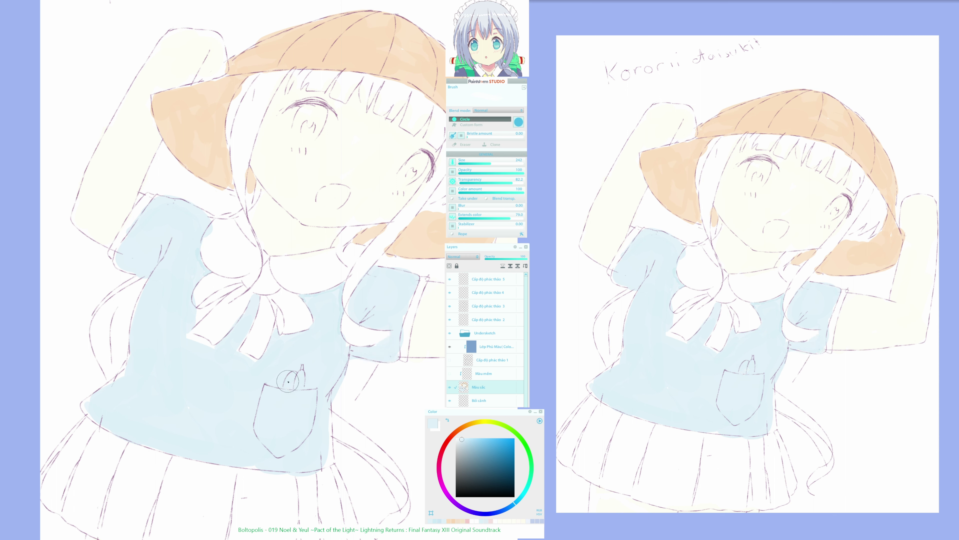
mouse_move(326, 409)
left_mouse_down()
mouse_move(328, 455)
mouse_move(328, 441)
mouse_move(314, 464)
mouse_move(332, 462)
mouse_move(238, 463)
mouse_move(267, 467)
left_mouse_up()
mouse_move(139, 367)
left_mouse_down()
mouse_move(83, 400)
mouse_move(80, 410)
mouse_move(100, 423)
left_mouse_up()
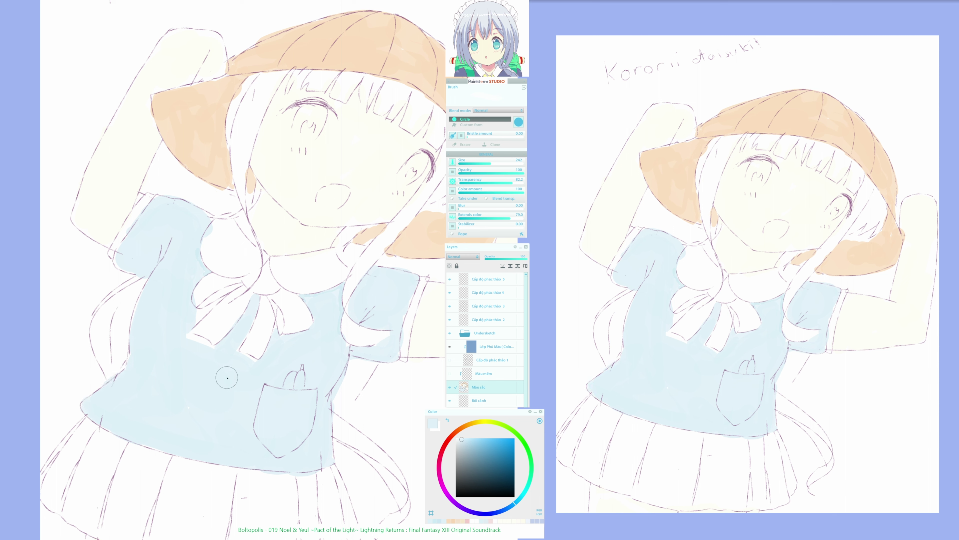
Refine the pale blue around the tips of the bow's tails
mouse_move(196, 321)
left_mouse_down()
mouse_move(222, 298)
mouse_move(197, 311)
mouse_move(209, 308)
mouse_move(182, 338)
mouse_move(210, 346)
mouse_move(188, 330)
mouse_move(202, 317)
mouse_move(186, 332)
left_mouse_up()
key("ctrl+z")
key("ctrl+z")
mouse_move(249, 343)
left_mouse_down()
mouse_move(247, 329)
mouse_move(235, 354)
mouse_move(256, 362)
left_mouse_up()
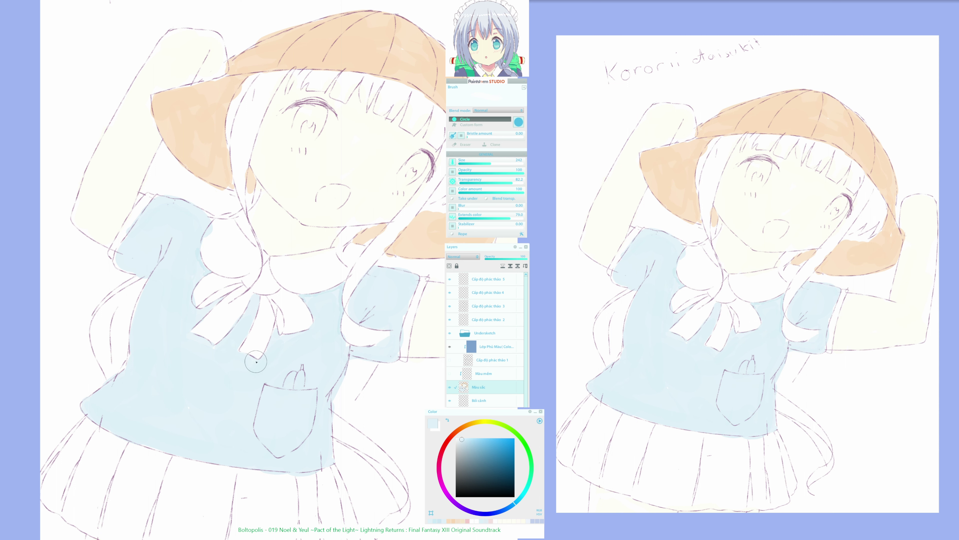
Pick a pale yellow and fill the bow's knot, loops and tails
key("h")
key("h")
left_click_drag(365, 283, 346, 307)
left_click(274, 328, "alt")
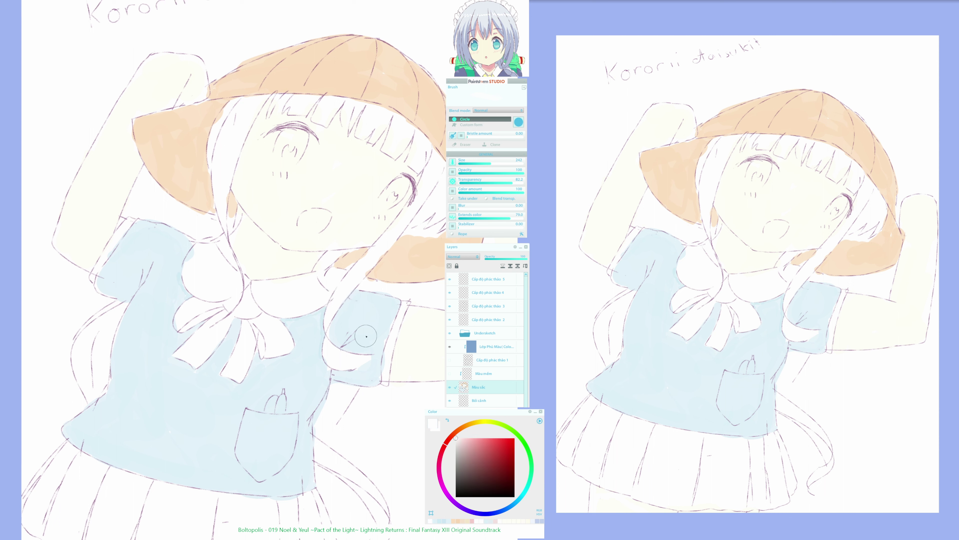
left_click(474, 424)
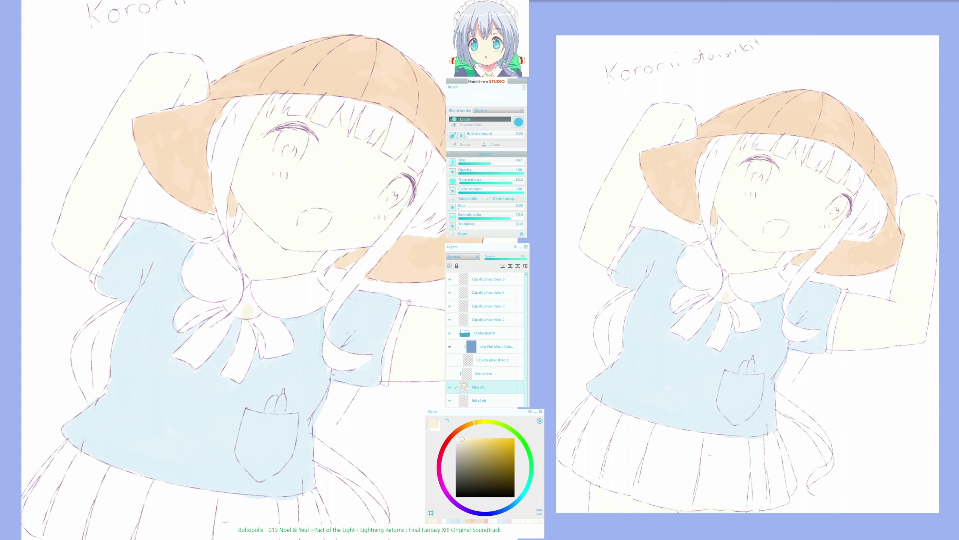
left_click(484, 422)
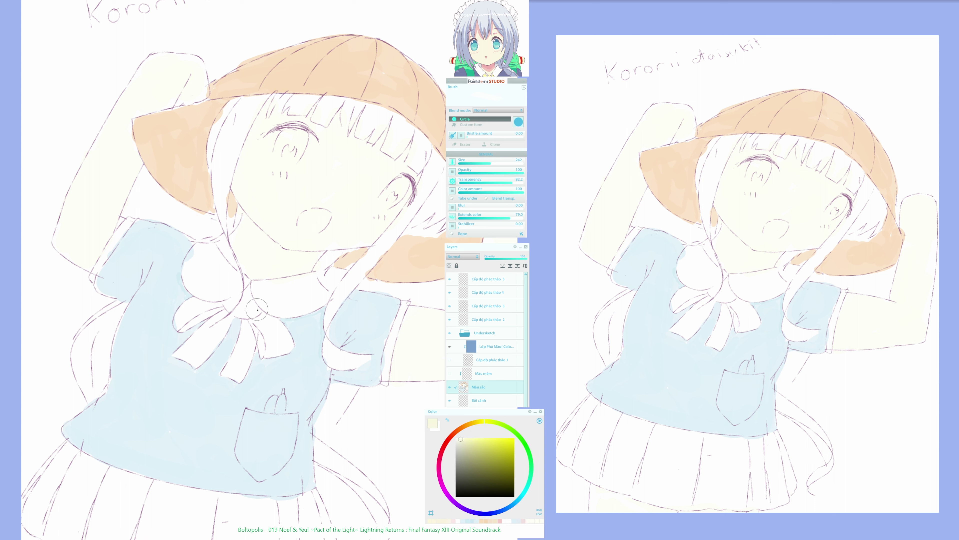
mouse_move(252, 309)
left_mouse_down()
mouse_move(282, 331)
mouse_move(280, 339)
mouse_move(265, 325)
mouse_move(247, 349)
mouse_move(249, 329)
mouse_move(237, 367)
mouse_move(247, 355)
mouse_move(227, 375)
mouse_move(237, 376)
mouse_move(258, 345)
mouse_move(284, 346)
left_mouse_up()
mouse_move(212, 306)
left_mouse_down()
mouse_move(232, 315)
mouse_move(219, 332)
mouse_move(239, 301)
mouse_move(184, 314)
mouse_move(180, 326)
mouse_move(227, 310)
mouse_move(202, 355)
mouse_move(211, 346)
mouse_move(191, 351)
mouse_move(209, 329)
mouse_move(179, 354)
mouse_move(197, 362)
mouse_move(213, 346)
mouse_move(189, 347)
left_mouse_up()
mouse_move(250, 290)
left_mouse_down()
mouse_move(272, 318)
mouse_move(246, 322)
left_mouse_up()
Sample the bow's pale yellow, make it slightly stronger and paint over the bow's knot and upper tails
left_click(238, 328, "alt")
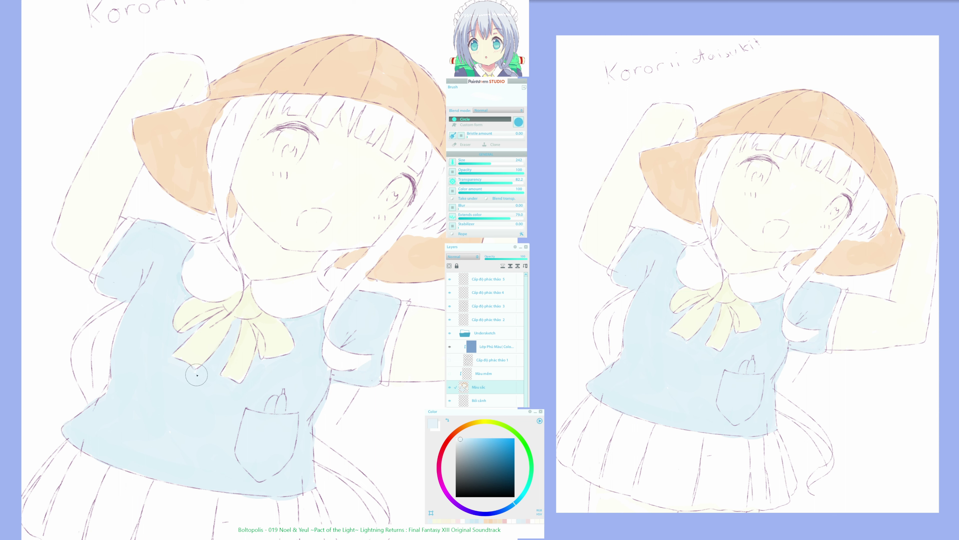
left_click(192, 311, "alt")
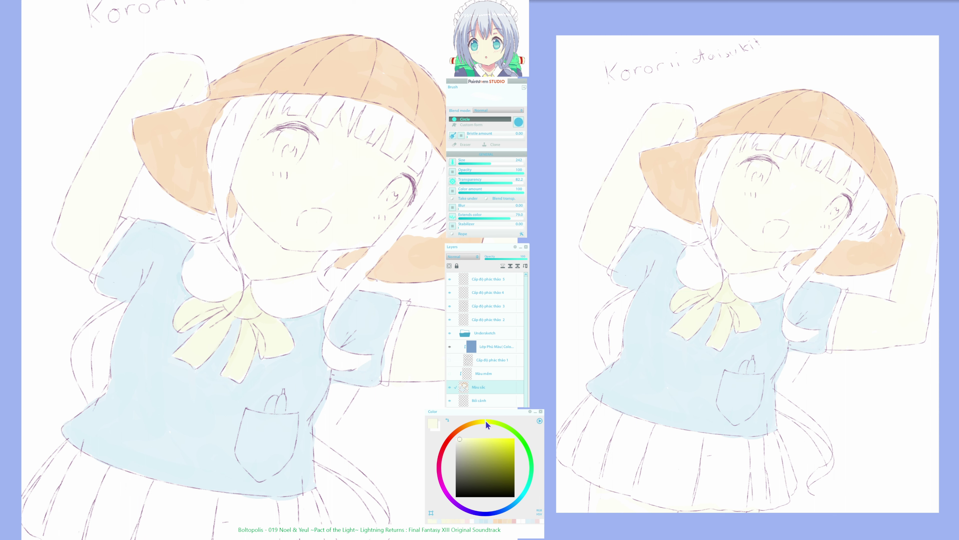
left_click(462, 438)
left_click_drag(249, 312, 247, 299)
mouse_move(267, 327)
left_mouse_down()
mouse_move(276, 331)
mouse_move(270, 320)
mouse_move(270, 333)
left_mouse_up()
Shade the insides of the bow's loops, the tail and the area around the knot with soft orange-beige tones
left_click(464, 426)
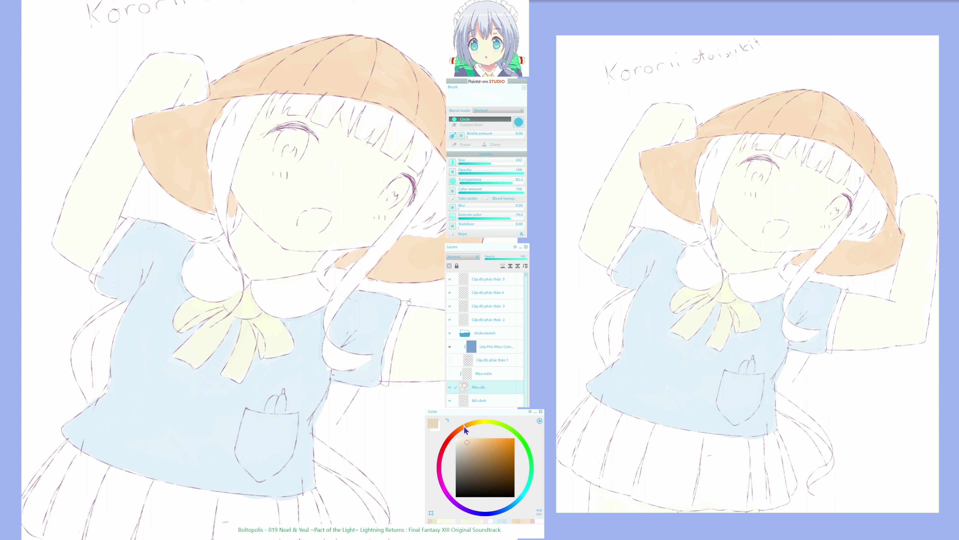
mouse_move(269, 350)
left_mouse_down()
mouse_move(268, 342)
mouse_move(292, 349)
left_mouse_up()
mouse_move(176, 327)
left_mouse_down()
mouse_move(181, 316)
mouse_move(177, 324)
mouse_move(191, 323)
mouse_move(224, 310)
mouse_move(181, 331)
left_mouse_up()
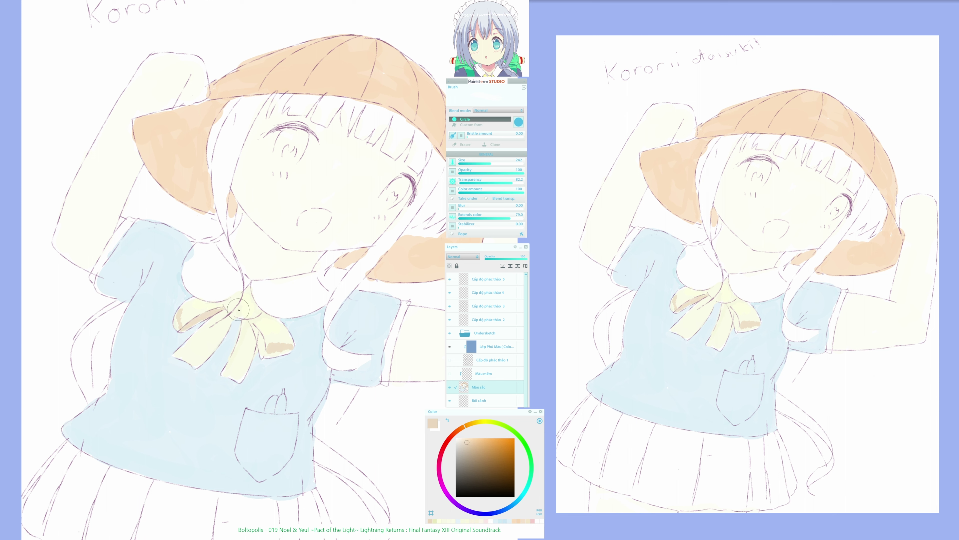
left_click_drag(250, 322, 264, 354)
left_click(467, 425)
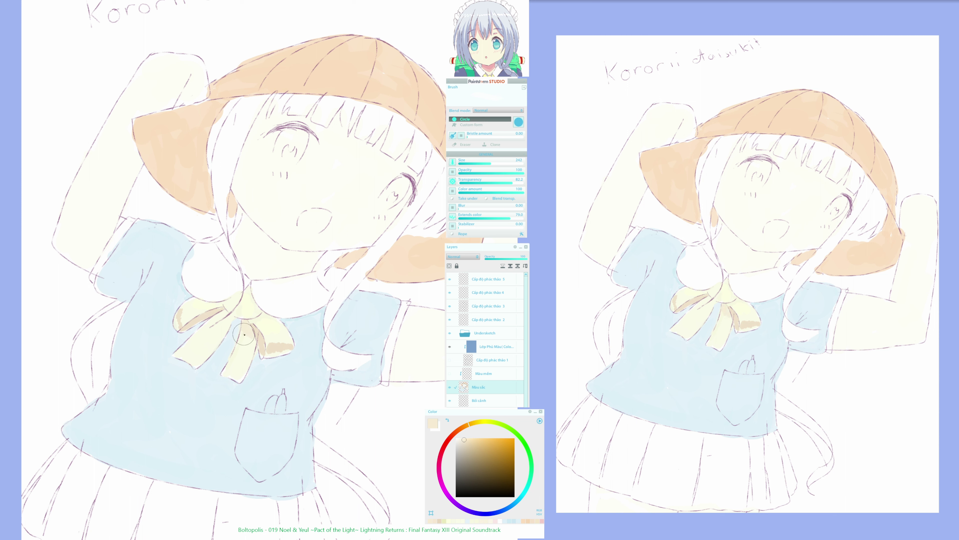
mouse_move(229, 315)
left_mouse_down()
mouse_move(224, 326)
mouse_move(214, 321)
mouse_move(229, 327)
mouse_move(238, 308)
mouse_move(258, 310)
mouse_move(231, 312)
left_mouse_up()
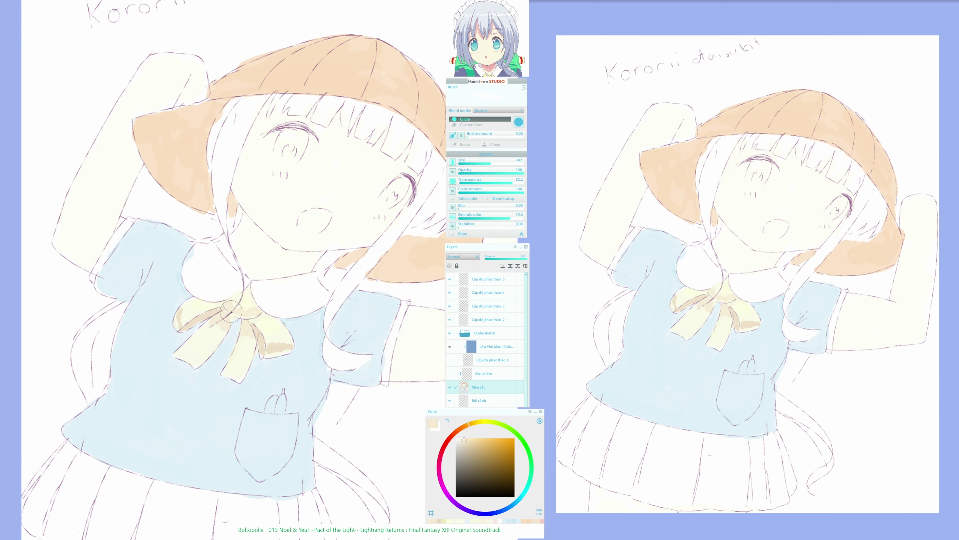
Sample the shirt's blue, shift it to a deeper blue and build up a broad shadow band across the chest below the bow
left_click_drag(360, 379, 435, 314)
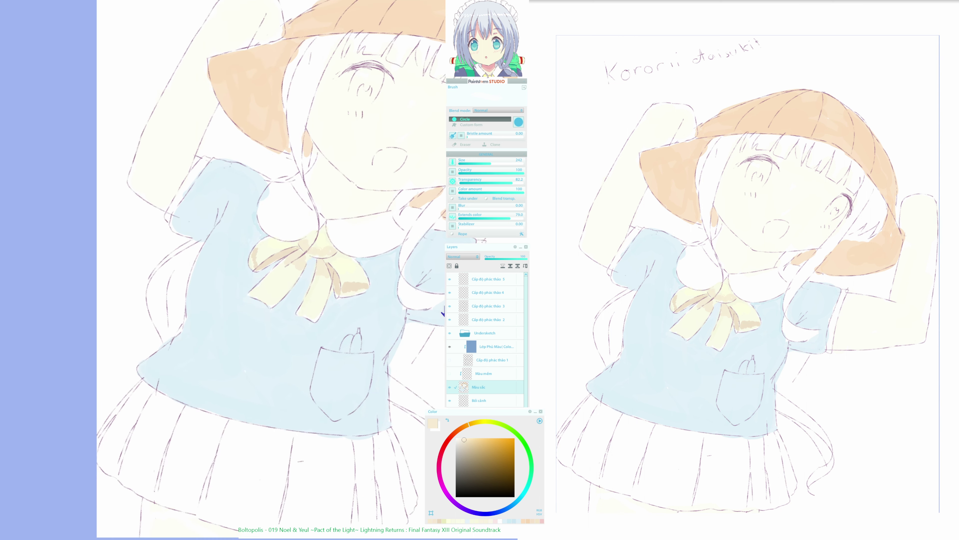
left_click(273, 302, "alt")
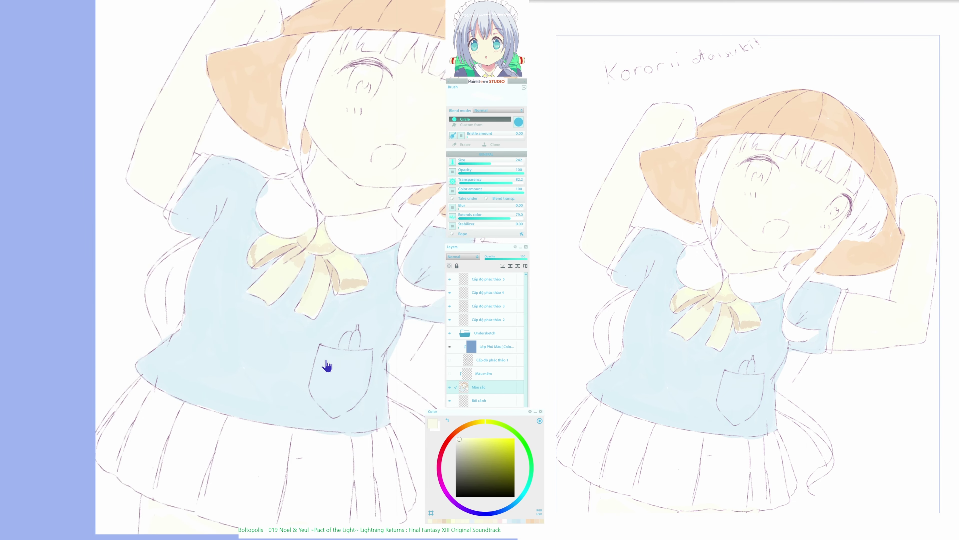
left_click_drag(326, 366, 330, 375)
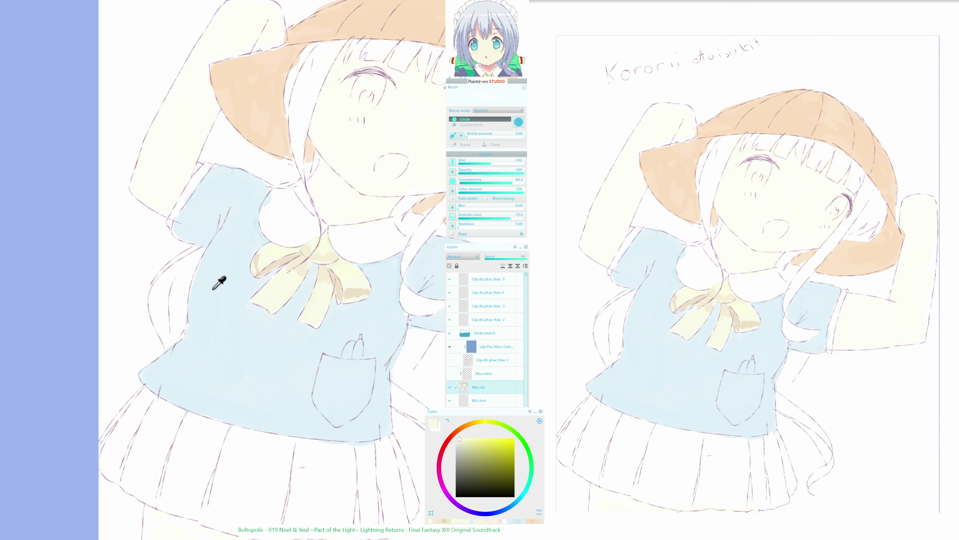
left_click(216, 280, "alt")
left_click(463, 440)
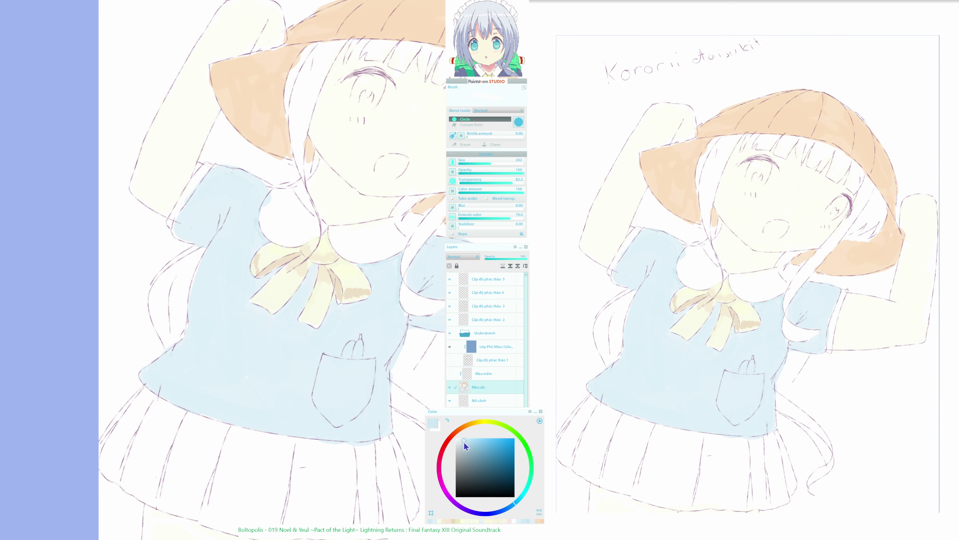
left_click(510, 506)
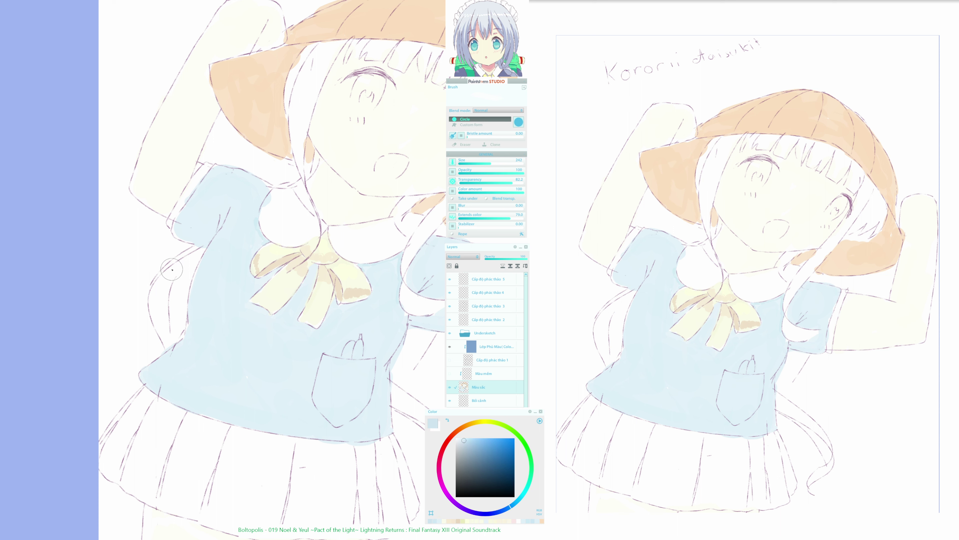
mouse_move(204, 259)
left_mouse_down()
mouse_move(216, 277)
mouse_move(257, 287)
left_mouse_up()
left_click_drag(332, 312, 402, 314)
left_click(215, 290)
mouse_move(215, 290)
left_mouse_down()
mouse_move(202, 269)
mouse_move(214, 311)
mouse_move(220, 292)
mouse_move(225, 324)
mouse_move(227, 304)
mouse_move(231, 325)
mouse_move(277, 363)
mouse_move(354, 348)
left_mouse_up()
mouse_move(387, 333)
left_mouse_down()
mouse_move(374, 329)
mouse_move(394, 326)
mouse_move(269, 346)
mouse_move(244, 333)
mouse_move(218, 291)
mouse_move(268, 339)
left_mouse_up()
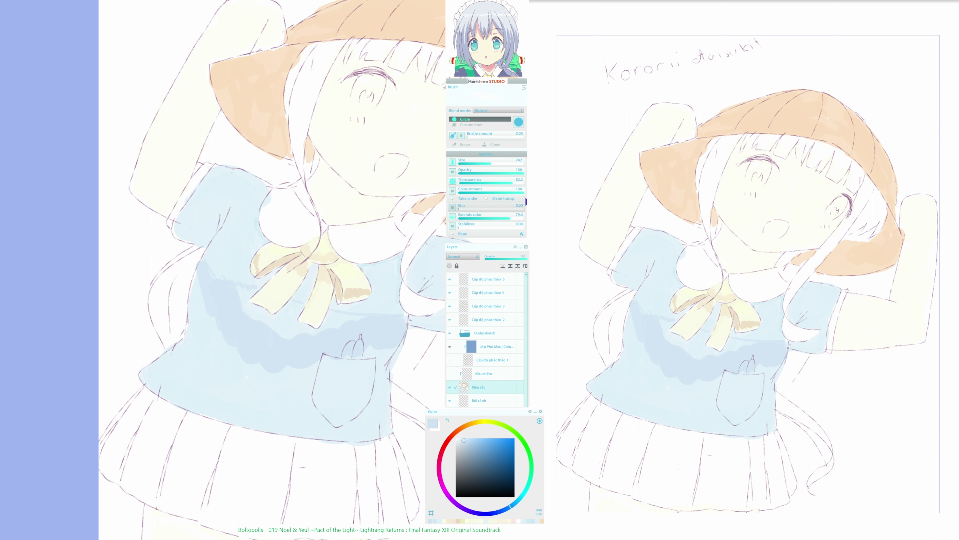
left_click(513, 183)
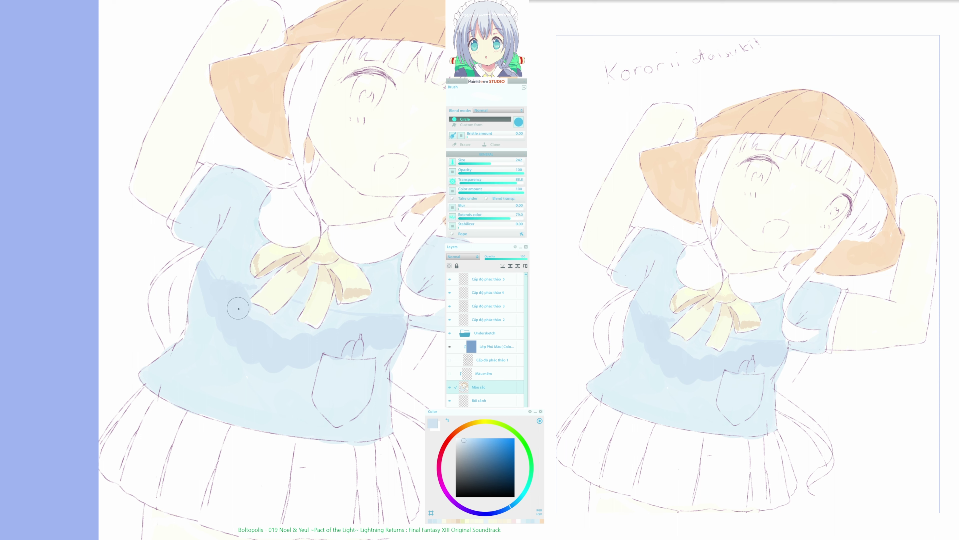
mouse_move(238, 309)
left_mouse_down()
mouse_move(218, 314)
mouse_move(207, 294)
mouse_move(215, 322)
mouse_move(216, 295)
mouse_move(246, 339)
mouse_move(260, 320)
mouse_move(287, 321)
mouse_move(284, 334)
mouse_move(292, 309)
mouse_move(296, 332)
mouse_move(344, 317)
mouse_move(357, 321)
mouse_move(354, 337)
mouse_move(392, 354)
left_mouse_up()
Sample the shirt's light blue, lighten it and paint highlights on the shoulder and beside the bow
left_click(234, 248, "alt")
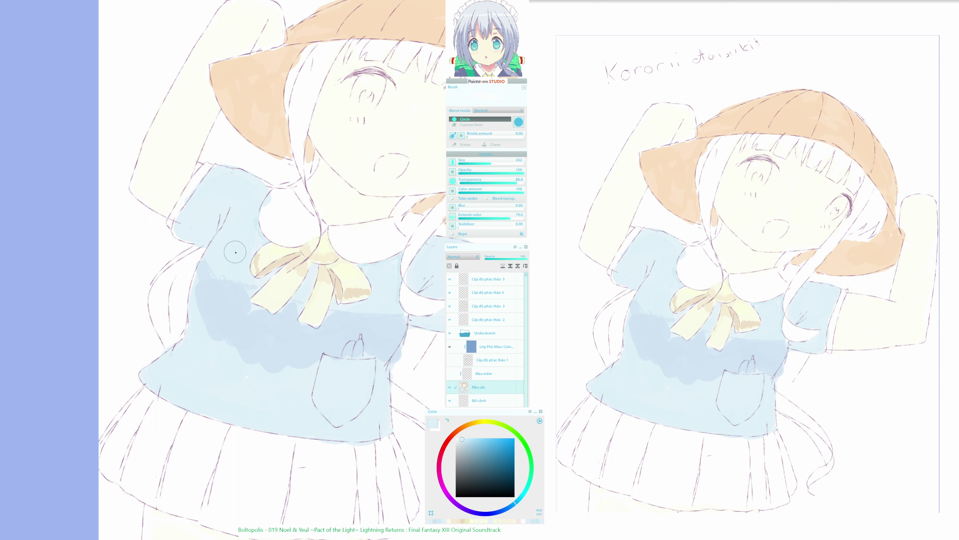
left_click(459, 438)
mouse_move(230, 265)
left_mouse_down()
mouse_move(225, 243)
mouse_move(219, 270)
mouse_move(214, 183)
left_mouse_up()
Sample the shadow blue, deepen it slightly and shade the folds and hems of both sleeves
left_click(346, 325, "alt")
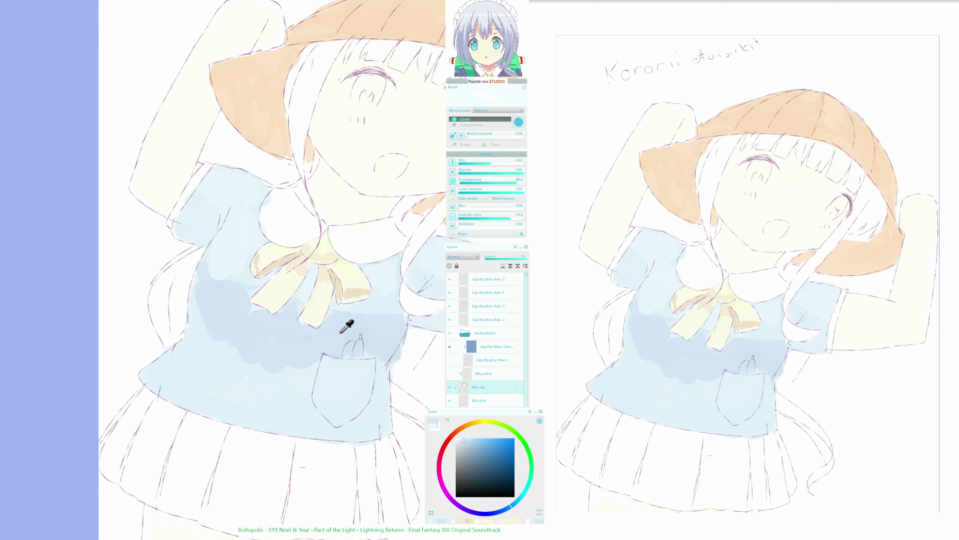
left_click(465, 441)
mouse_move(215, 229)
left_mouse_down()
mouse_move(204, 245)
mouse_move(238, 194)
mouse_move(211, 231)
left_mouse_up()
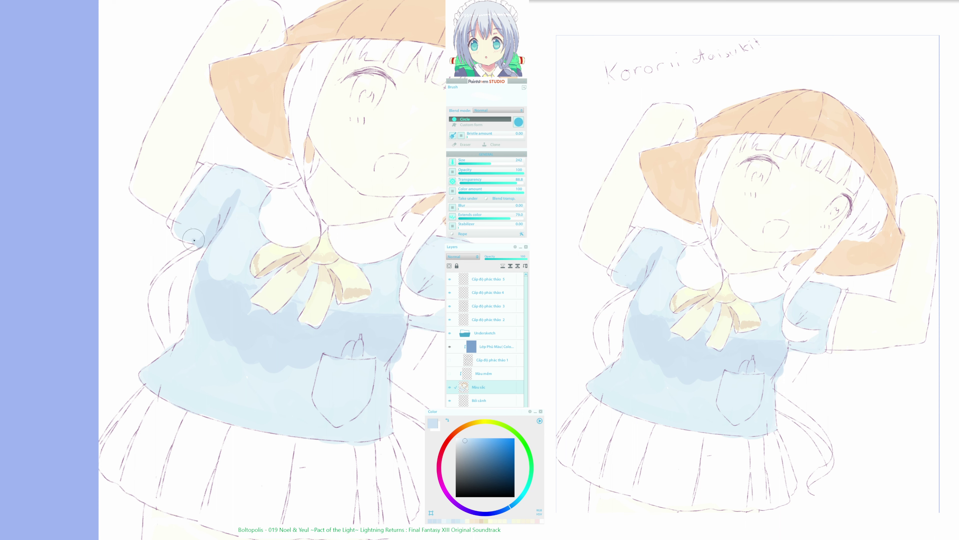
left_click_drag(175, 234, 176, 229)
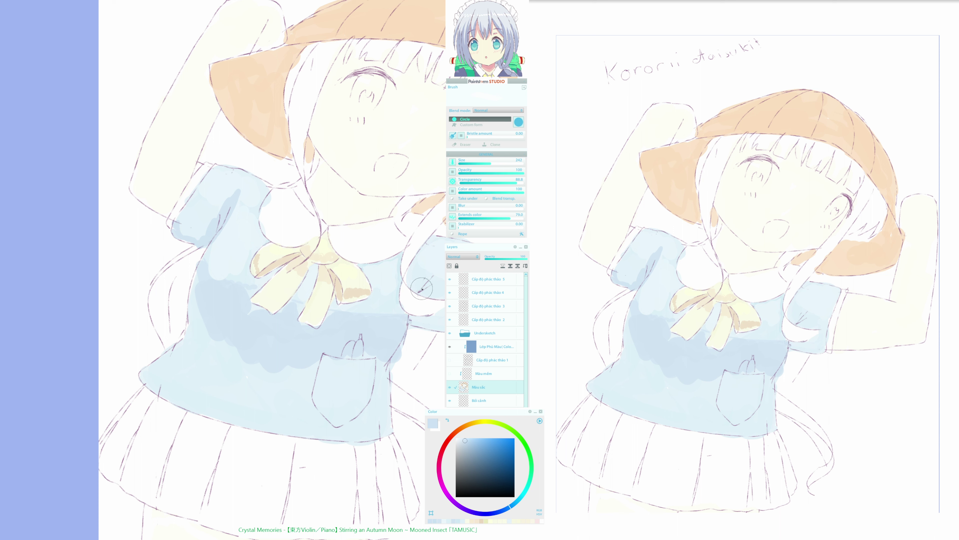
mouse_move(420, 292)
left_mouse_down()
mouse_move(430, 281)
mouse_move(416, 295)
mouse_move(421, 289)
left_mouse_up()
Clean the edge of the hair strand over the sleeve with white, and shade the pocket with the sampled shadow blue
left_click(416, 297, "alt")
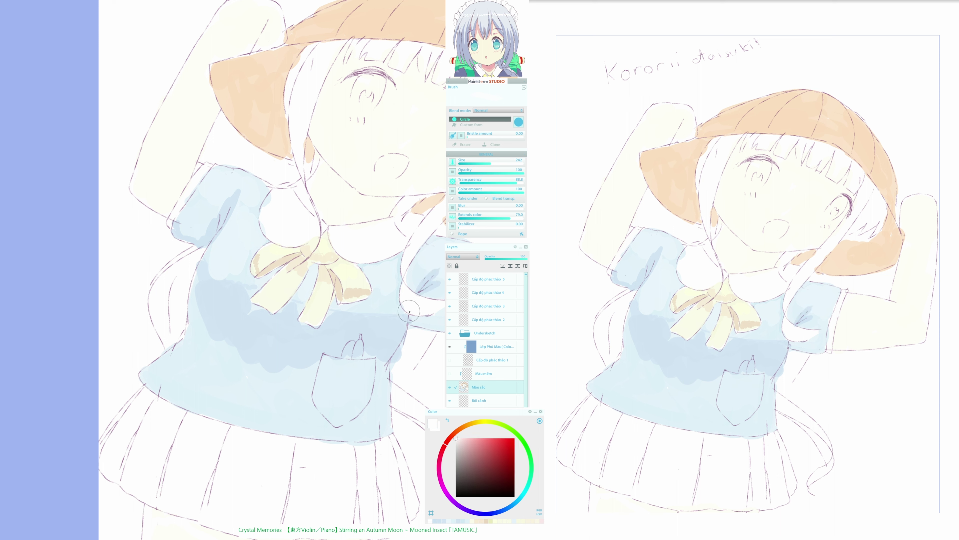
left_click(357, 317, "alt")
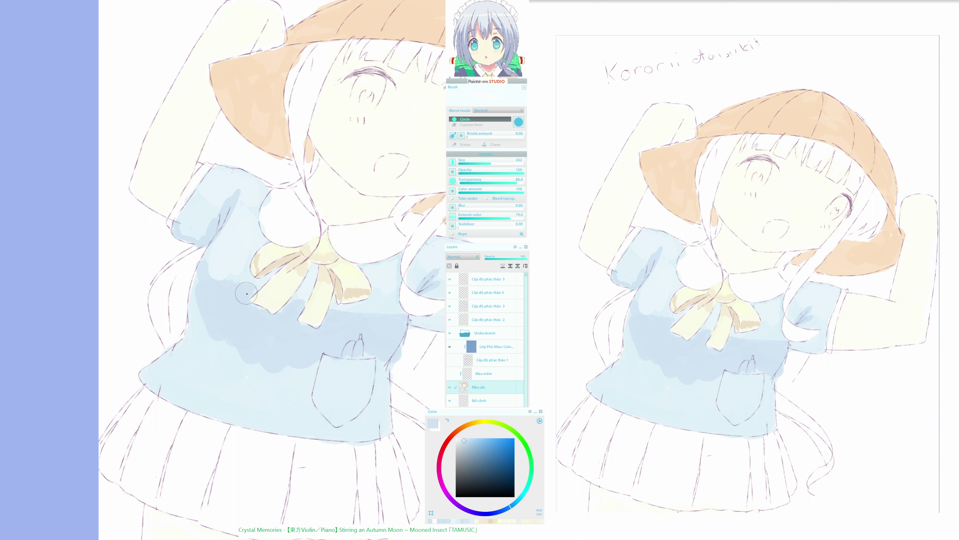
mouse_move(347, 346)
left_mouse_down()
mouse_move(373, 364)
mouse_move(329, 355)
mouse_move(367, 380)
mouse_move(368, 394)
mouse_move(318, 404)
left_mouse_up()
Sample a very light blue, adjust the brush transparency and paint highlights on the sleeves
left_click(455, 252, "alt")
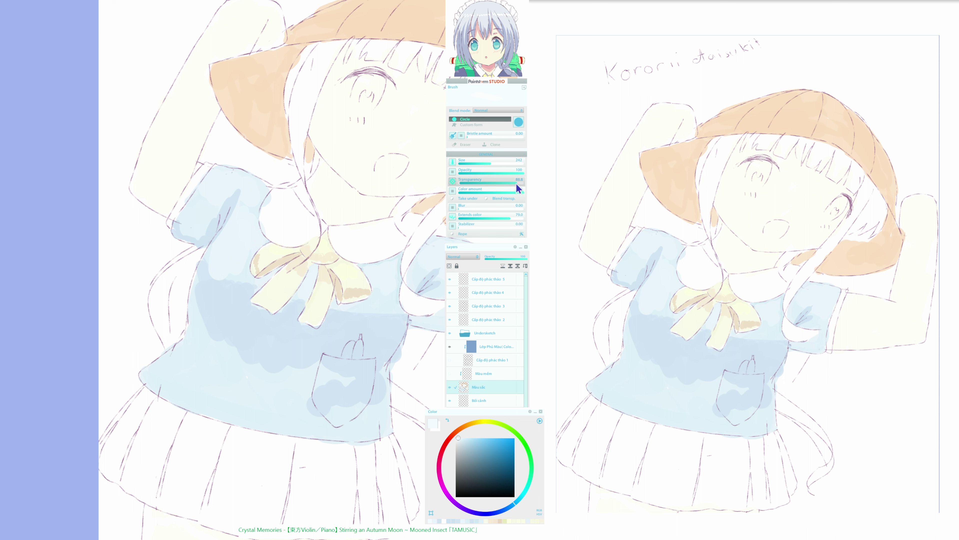
left_click_drag(520, 187, 519, 187)
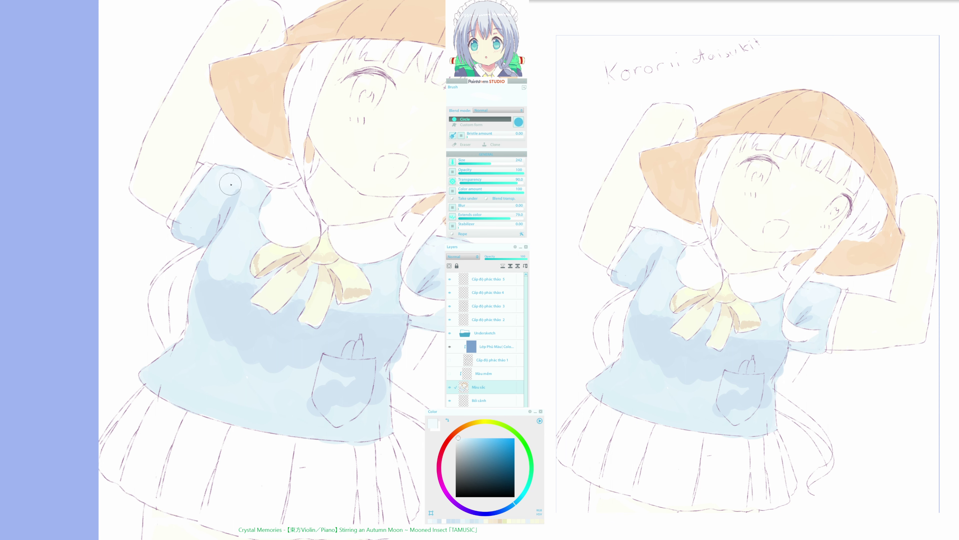
left_click_drag(230, 185, 216, 182)
Sample the collar's white and the shirt's light blue, fine-tune the blue and readjust the brush transparency
left_click_drag(293, 214, 221, 242)
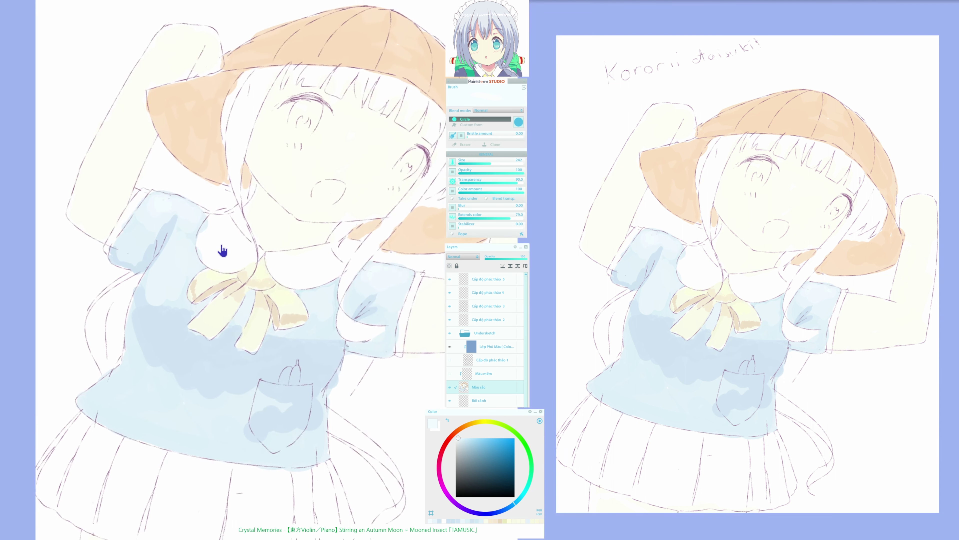
left_click(213, 228, "alt")
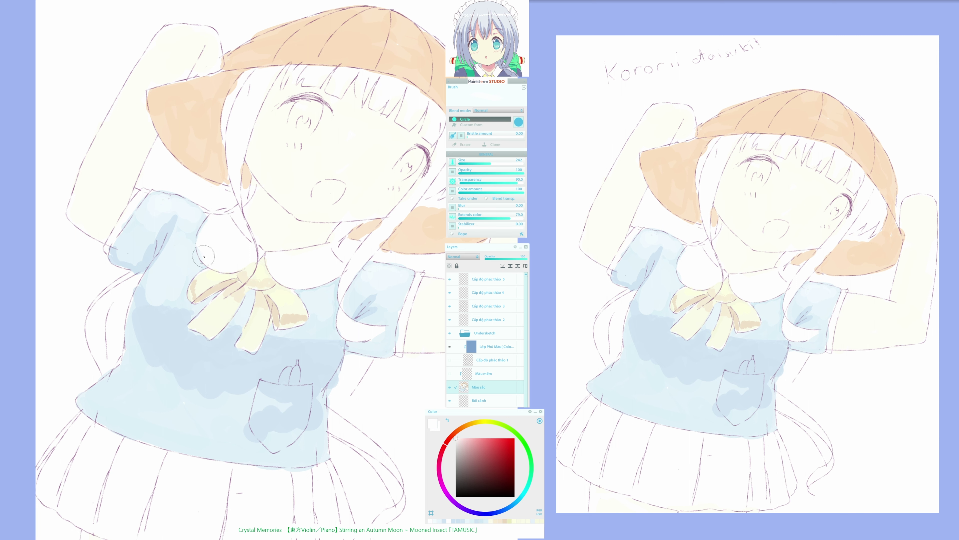
left_click_drag(373, 293, 424, 180)
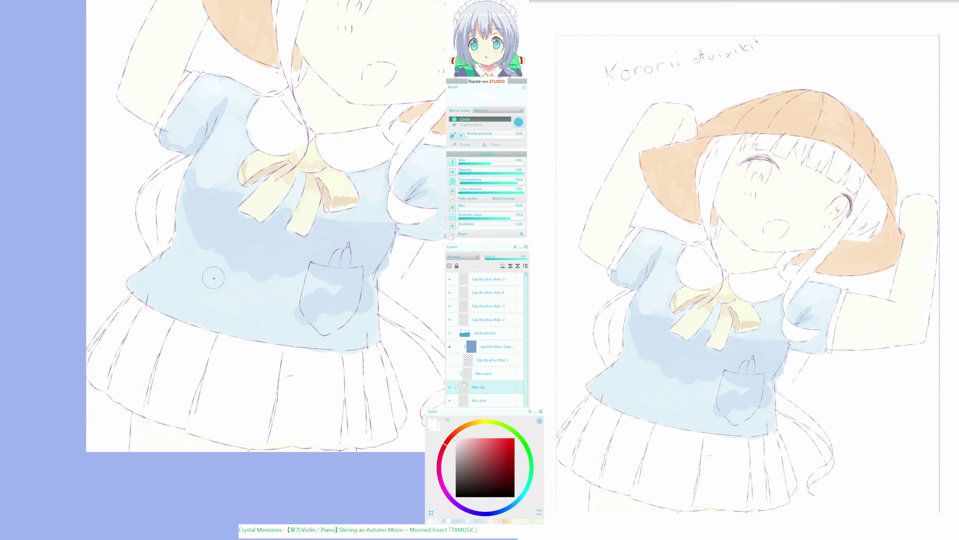
left_click(209, 273, "alt")
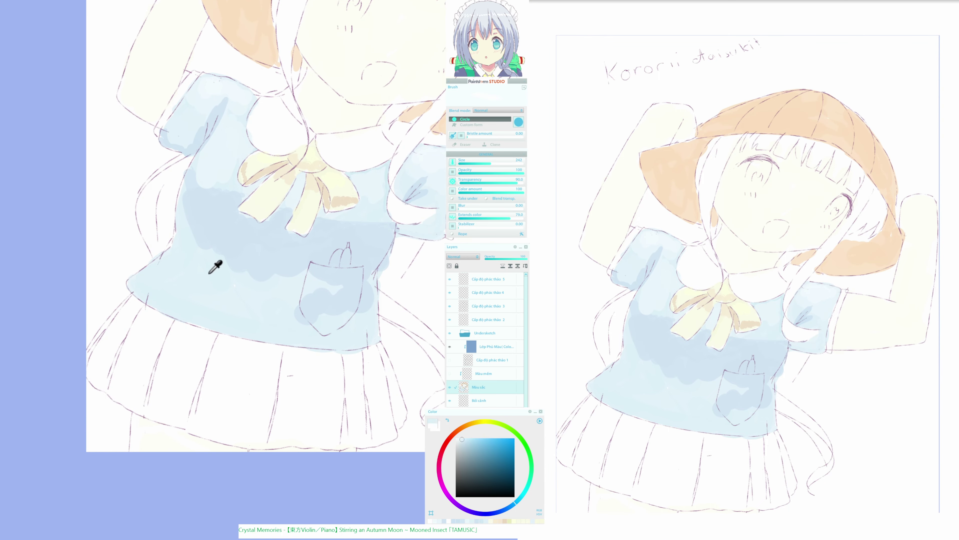
left_click(462, 440)
left_click(518, 183)
left_click_drag(367, 281, 302, 392)
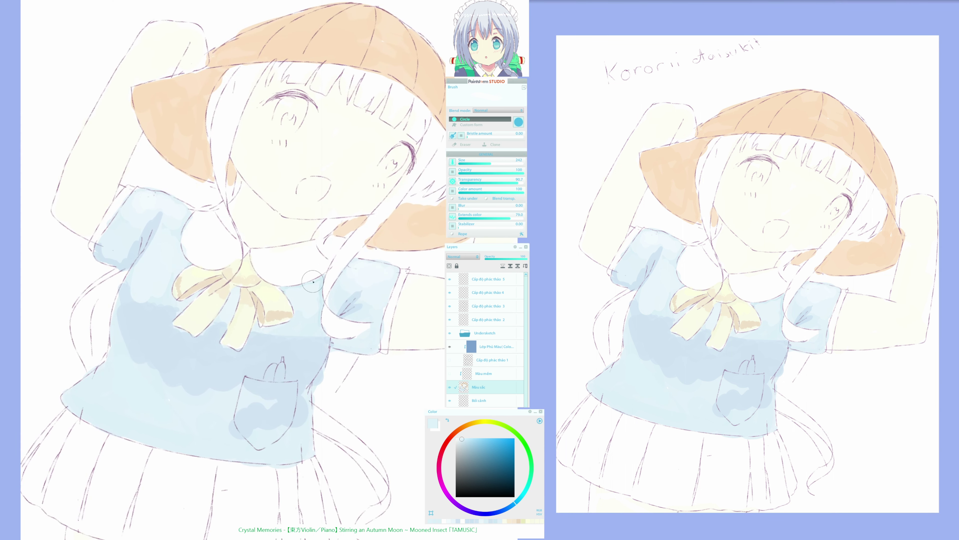
Fill the collar with a pale cream and shade it near the bow and hair with a warm beige
left_click(304, 257, "alt")
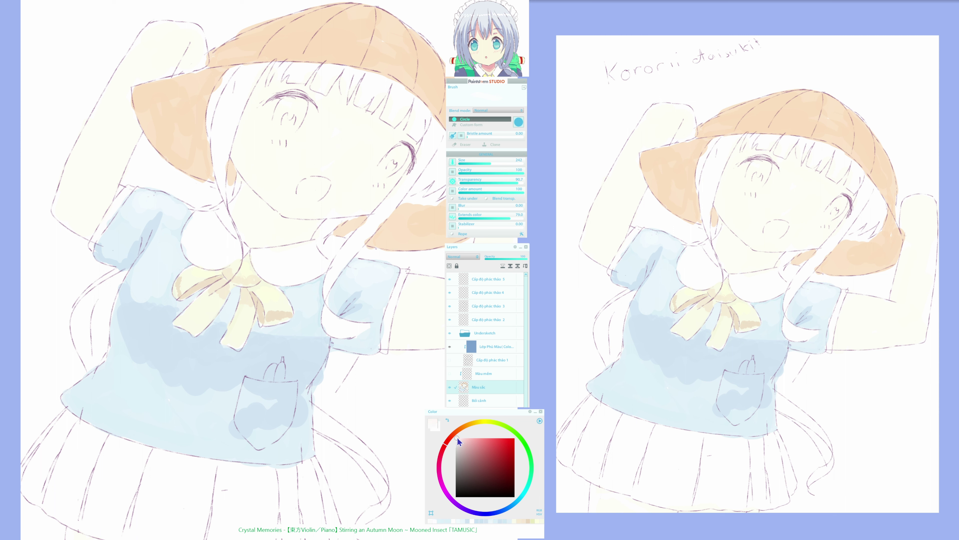
left_click(484, 422)
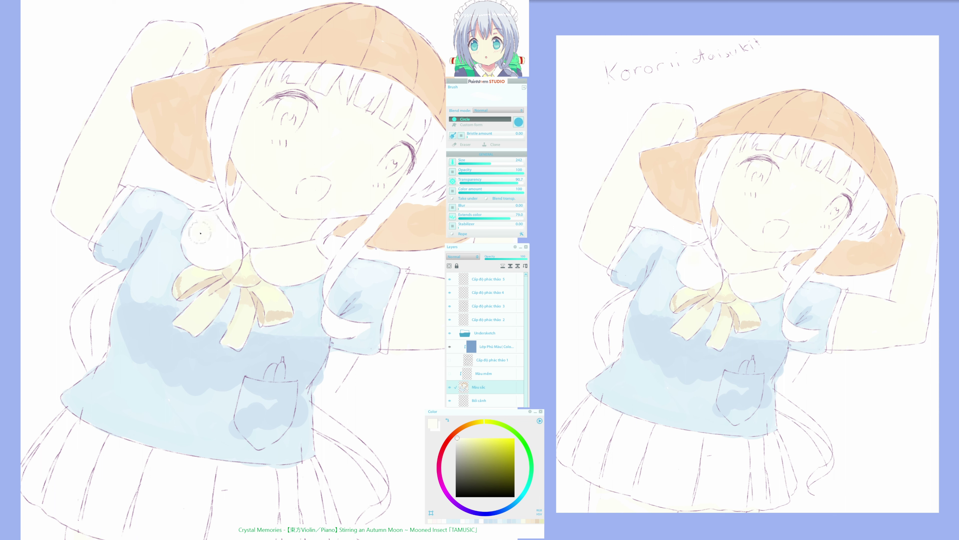
mouse_move(196, 230)
left_mouse_down()
mouse_move(195, 248)
mouse_move(212, 227)
mouse_move(213, 247)
left_mouse_up()
left_click_drag(468, 426, 458, 420)
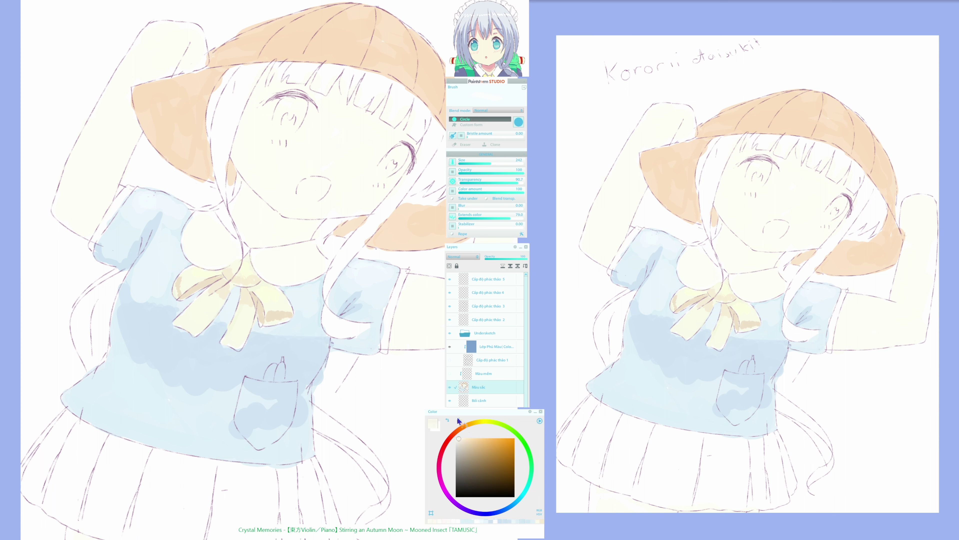
mouse_move(231, 261)
left_mouse_down()
mouse_move(195, 259)
mouse_move(232, 254)
mouse_move(190, 247)
left_mouse_up()
mouse_move(256, 263)
left_mouse_down()
mouse_move(293, 282)
mouse_move(257, 259)
left_mouse_up()
Try a muted peach as the skirt's base color, and undo the test strokes
left_click_drag(245, 413, 298, 345)
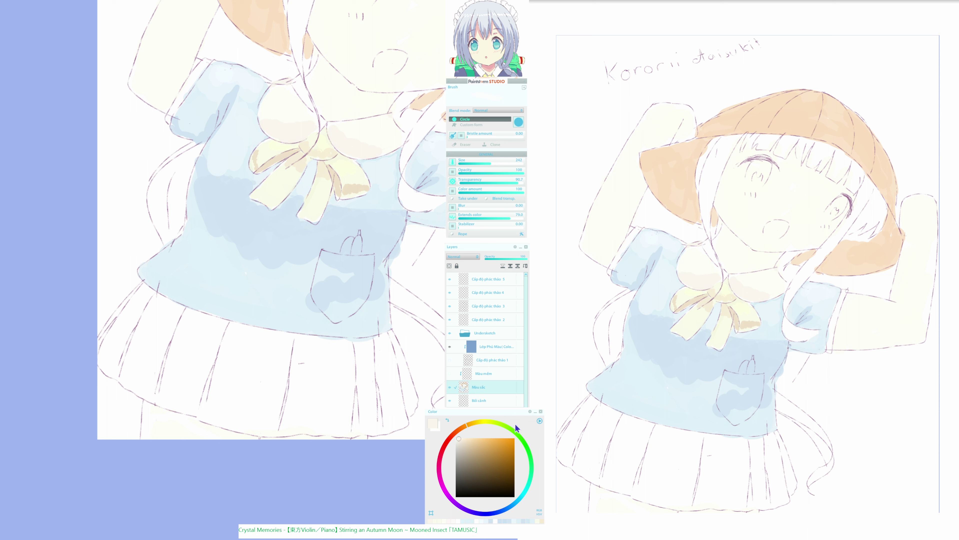
left_click(465, 441)
left_click(457, 428)
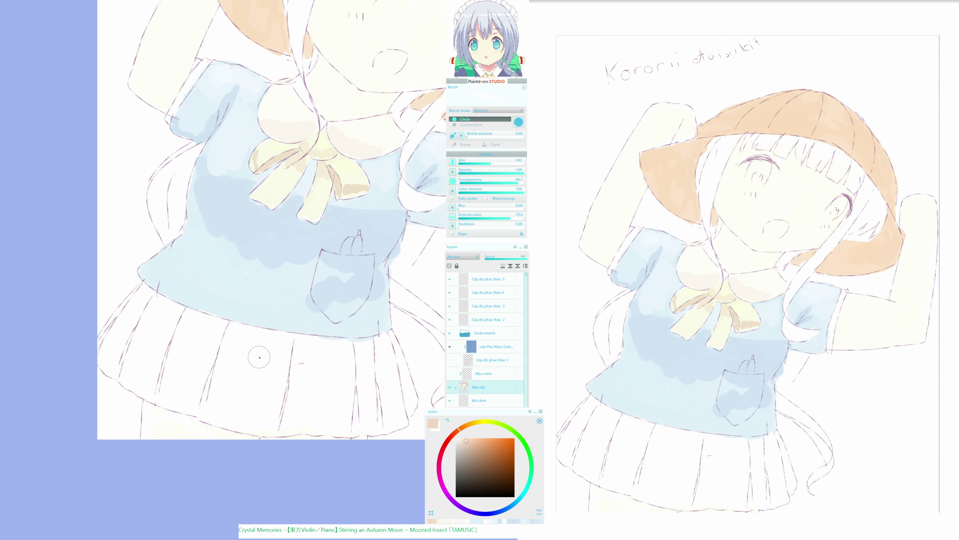
mouse_move(141, 296)
left_mouse_down()
mouse_move(172, 319)
mouse_move(149, 310)
mouse_move(159, 322)
mouse_move(145, 305)
mouse_move(123, 338)
mouse_move(151, 335)
mouse_move(188, 365)
left_mouse_up()
left_click_drag(257, 373, 221, 424)
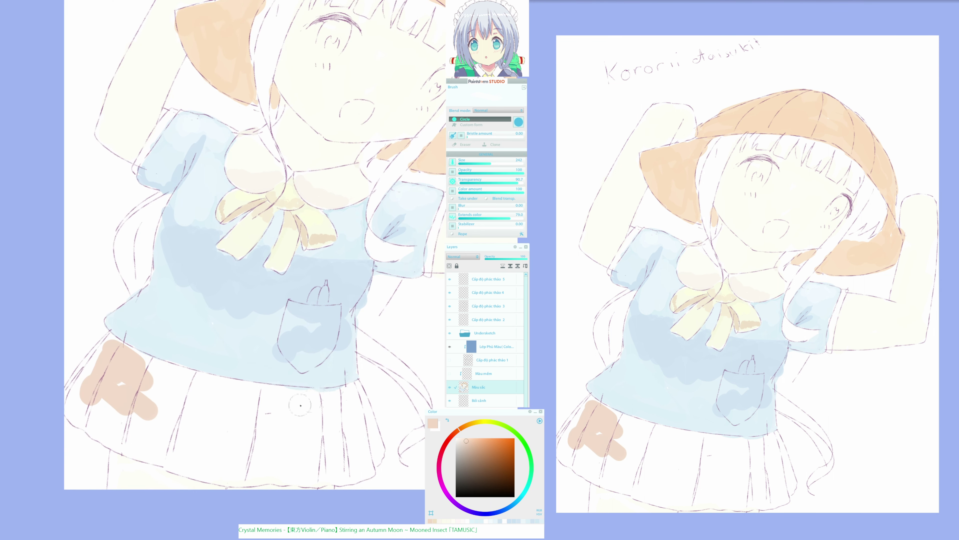
key("ctrl+z")
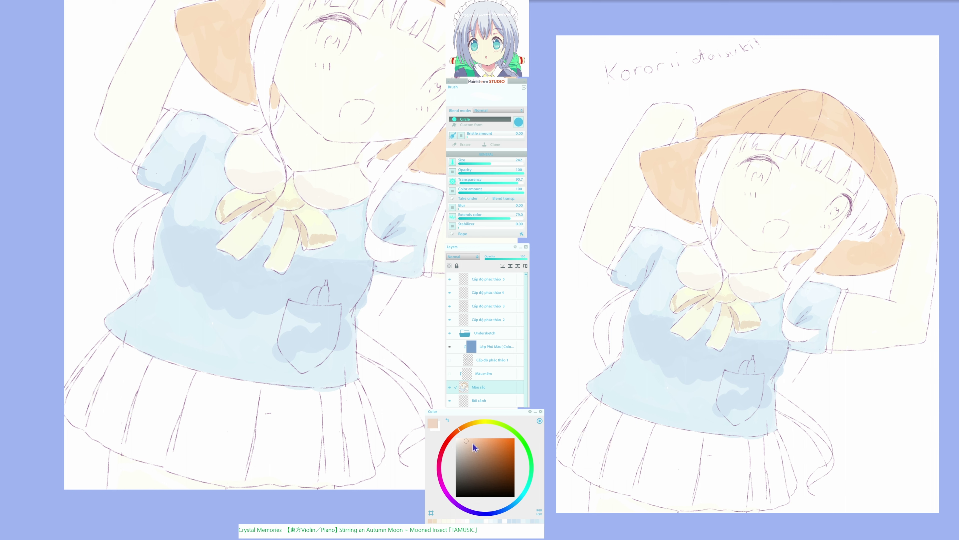
Pick a light peach and block in most of the skirt below the shirt, undoing the strokes that miss
left_click(472, 439)
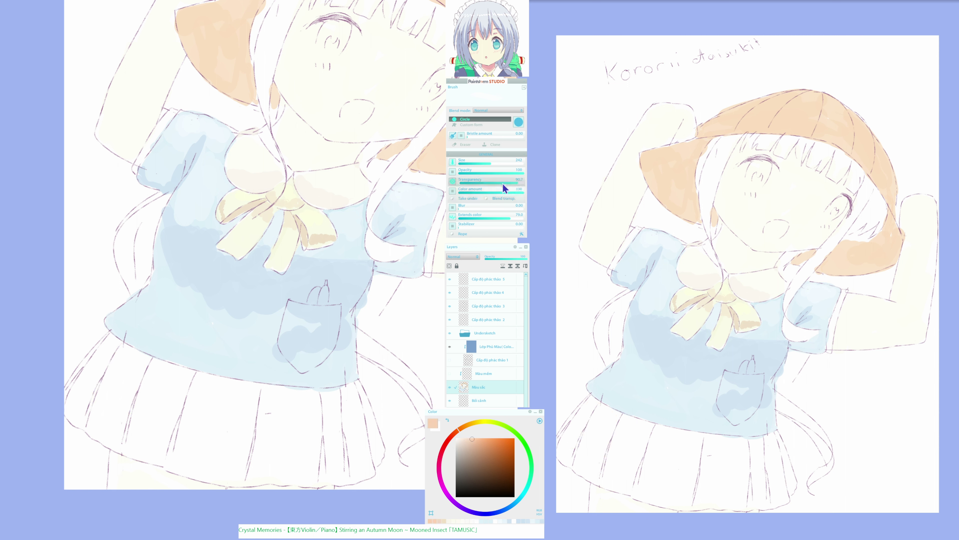
mouse_move(109, 347)
left_mouse_down()
mouse_move(233, 400)
mouse_move(326, 421)
mouse_move(151, 377)
left_mouse_up()
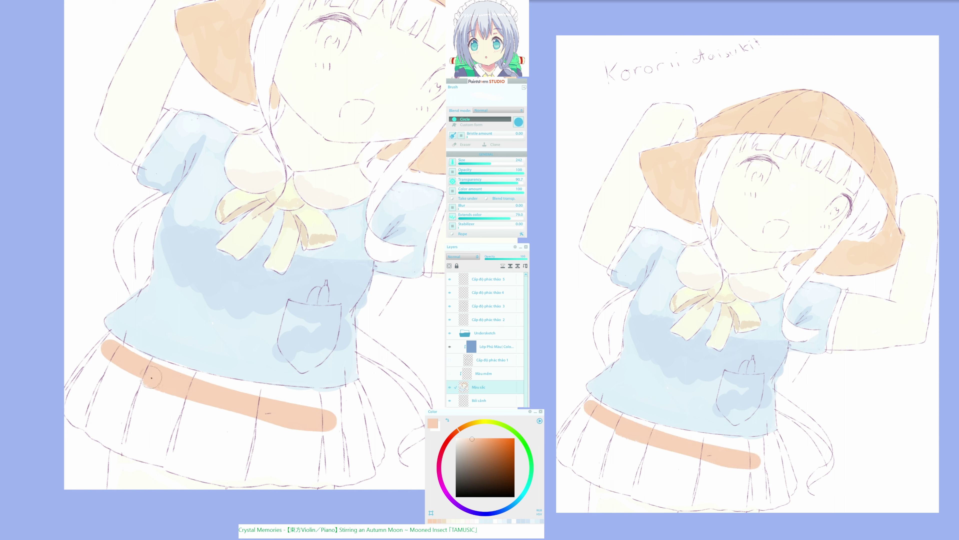
key("ctrl+z")
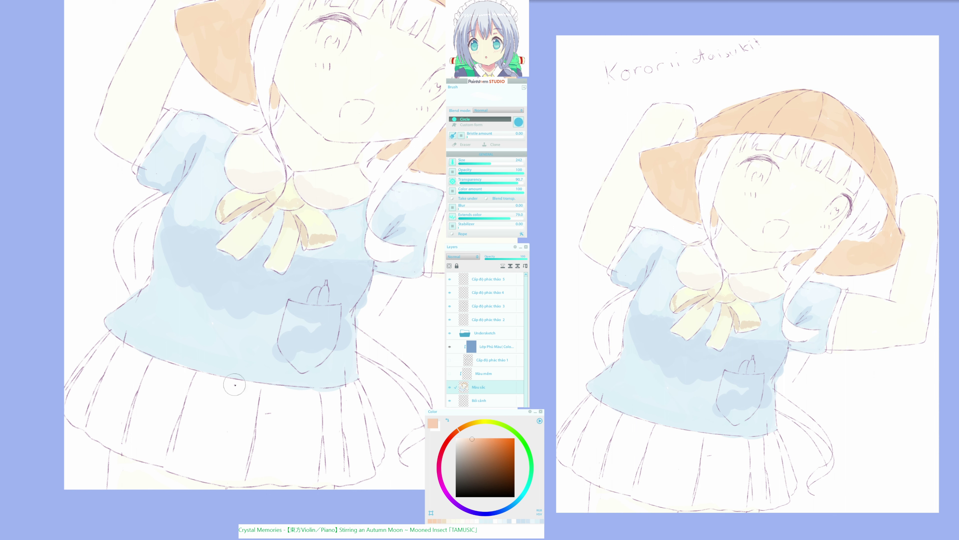
mouse_move(111, 346)
left_mouse_down()
mouse_move(254, 413)
mouse_move(97, 367)
mouse_move(104, 350)
mouse_move(83, 383)
mouse_move(195, 420)
mouse_move(90, 383)
mouse_move(78, 385)
mouse_move(83, 395)
mouse_move(138, 424)
mouse_move(213, 445)
mouse_move(72, 399)
mouse_move(80, 409)
mouse_move(212, 458)
mouse_move(301, 461)
left_mouse_up()
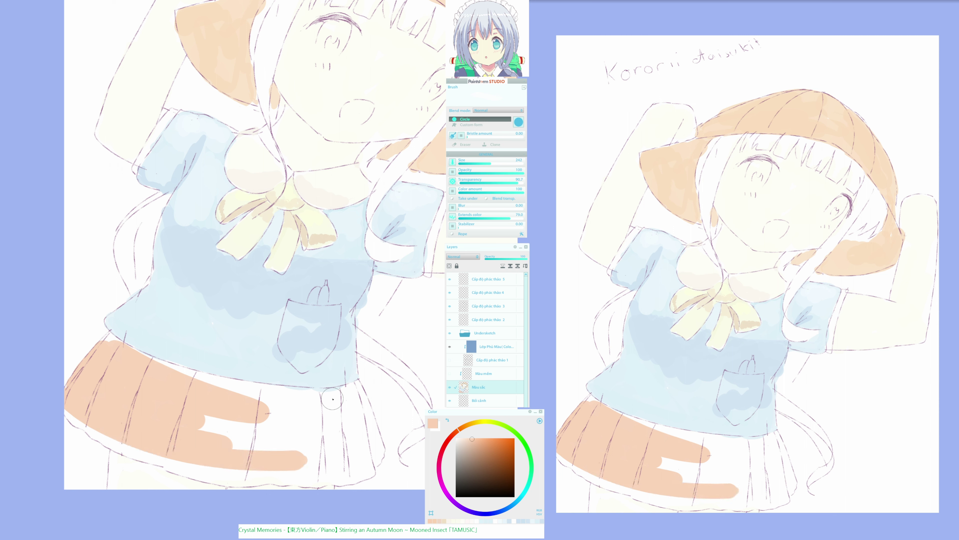
mouse_move(196, 406)
left_mouse_down()
mouse_move(353, 417)
mouse_move(336, 433)
mouse_move(266, 435)
mouse_move(195, 420)
mouse_move(333, 430)
mouse_move(319, 447)
mouse_move(221, 454)
left_mouse_up()
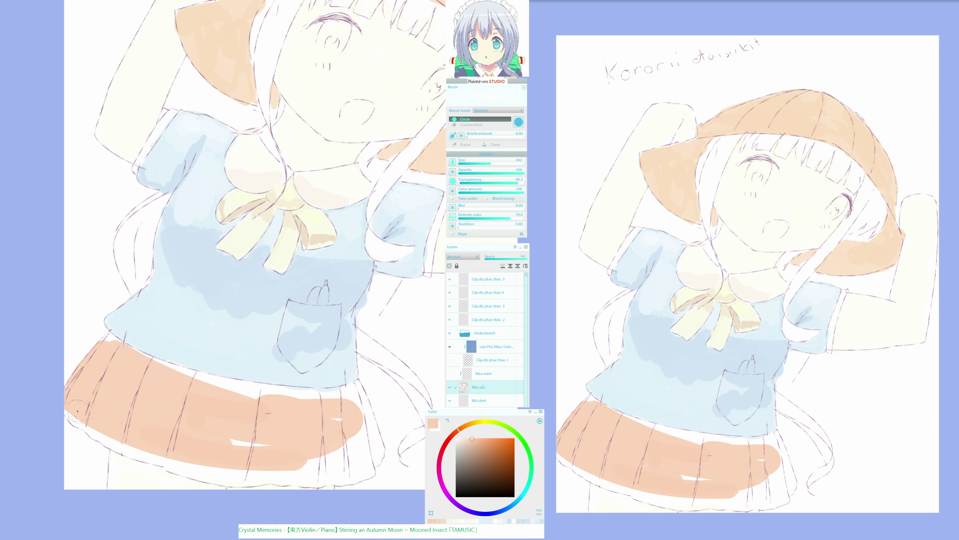
mouse_move(77, 411)
left_mouse_down()
mouse_move(176, 466)
mouse_move(270, 483)
mouse_move(325, 480)
left_mouse_up()
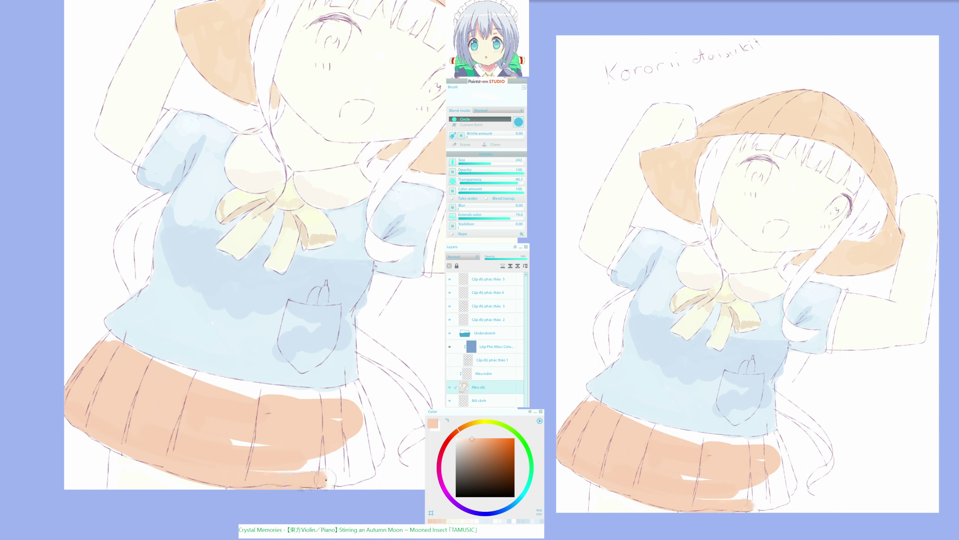
key("ctrl+z")
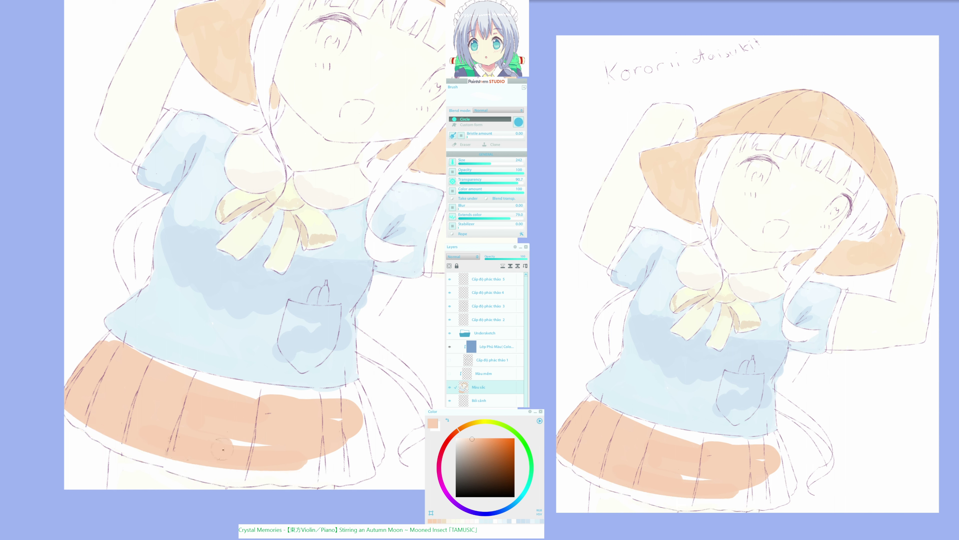
Extend the light peach over the skirt's remaining pleats, hem and waistline to fill it completely
mouse_move(222, 449)
left_mouse_down()
mouse_move(263, 447)
mouse_move(298, 462)
mouse_move(361, 451)
mouse_move(359, 422)
mouse_move(336, 407)
left_mouse_up()
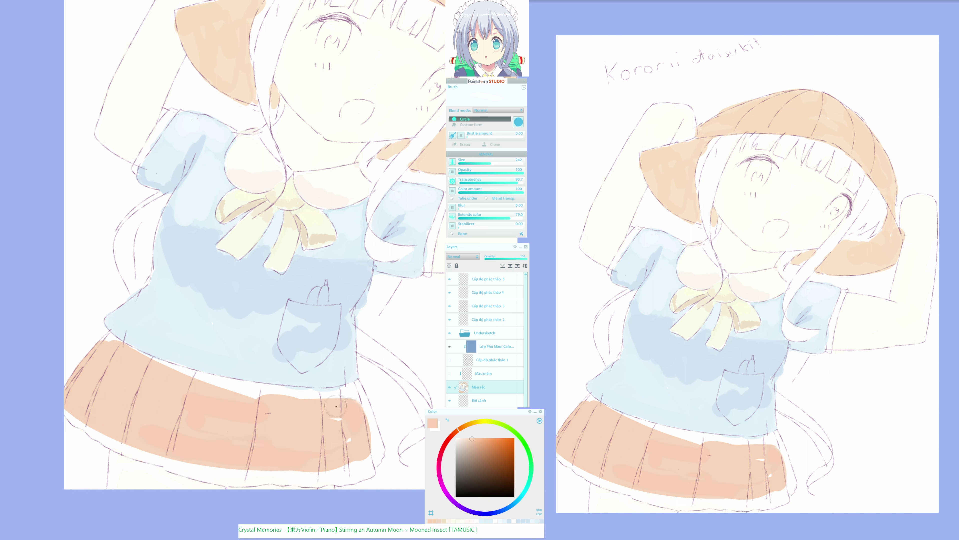
mouse_move(170, 377)
left_mouse_down()
mouse_move(364, 405)
mouse_move(370, 454)
mouse_move(314, 468)
mouse_move(230, 463)
mouse_move(124, 438)
mouse_move(92, 405)
mouse_move(69, 414)
mouse_move(159, 461)
mouse_move(236, 476)
mouse_move(349, 473)
mouse_move(369, 467)
mouse_move(366, 444)
left_mouse_up()
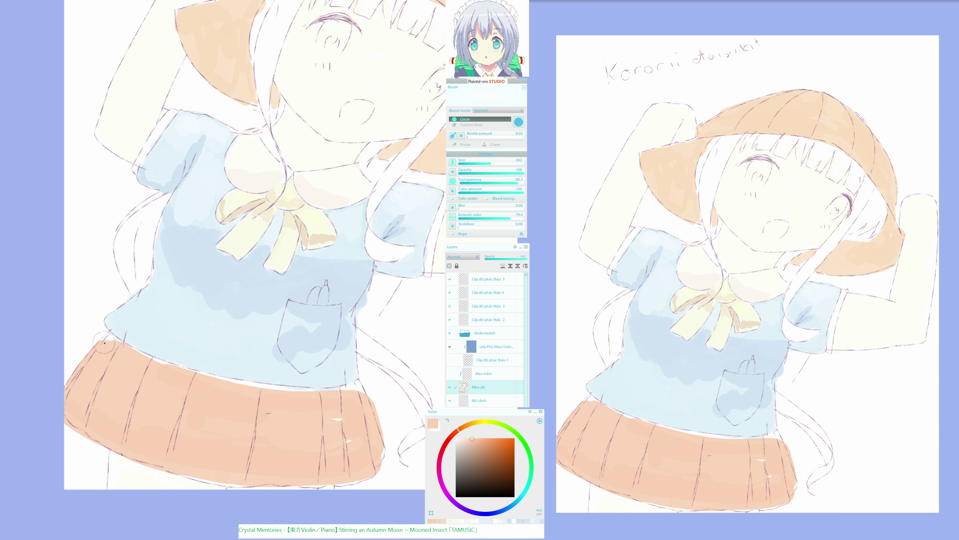
mouse_move(104, 343)
left_mouse_down()
mouse_move(223, 385)
mouse_move(365, 392)
mouse_move(376, 409)
left_mouse_up()
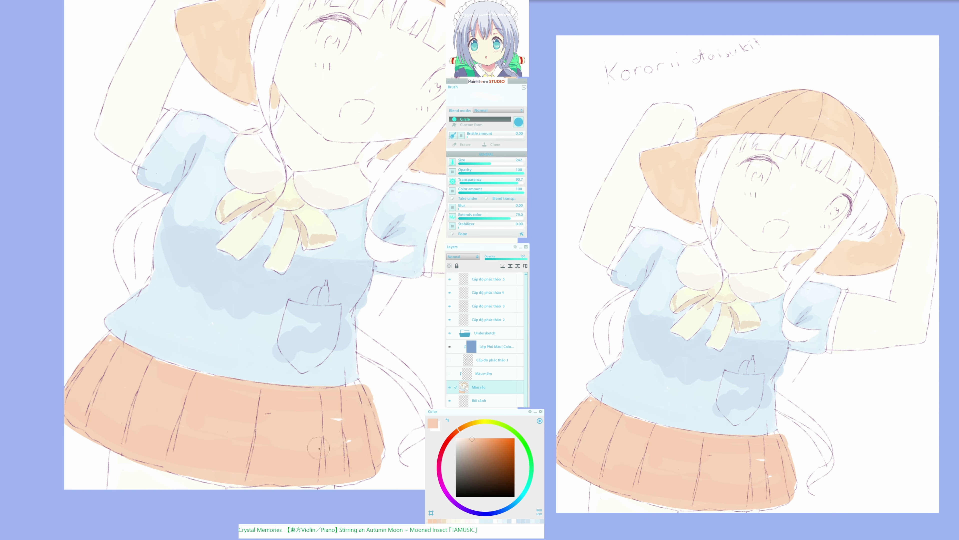
left_click_drag(242, 438, 297, 415)
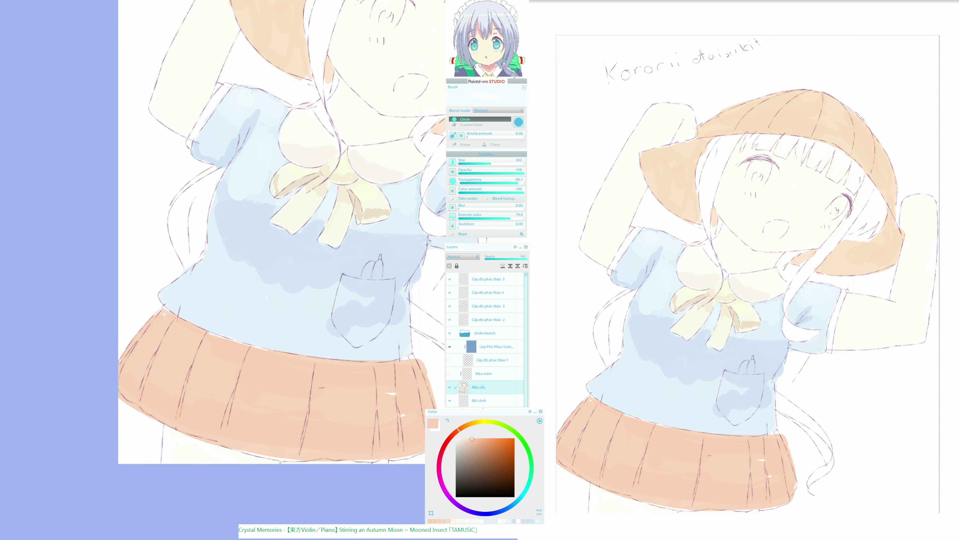
Shift the color to a darker salmon pink and paint fold shadows along the skirt's pleat lines
left_click(474, 441)
left_click(453, 434)
left_click_drag(314, 380, 305, 460)
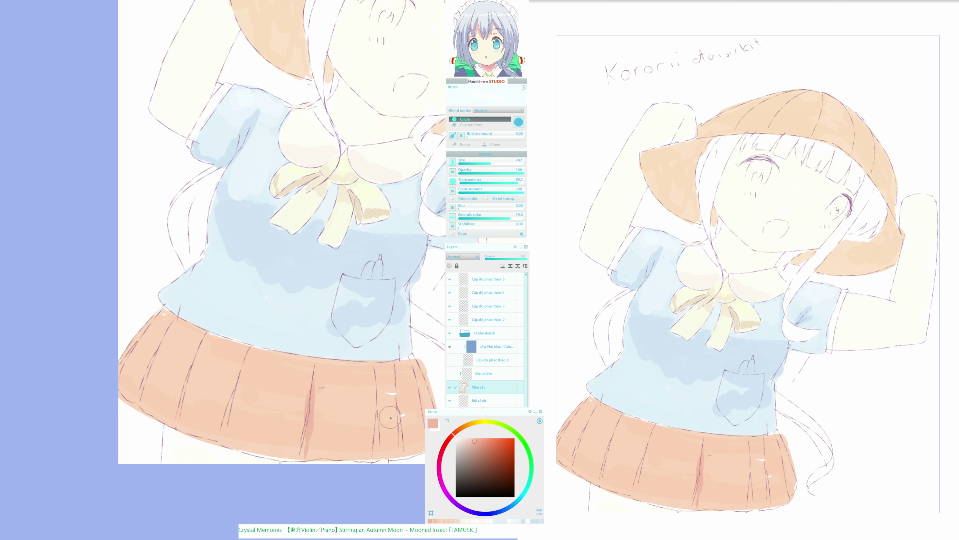
mouse_move(414, 419)
left_mouse_down()
mouse_move(371, 443)
mouse_move(372, 420)
mouse_move(371, 468)
mouse_move(393, 443)
left_mouse_up()
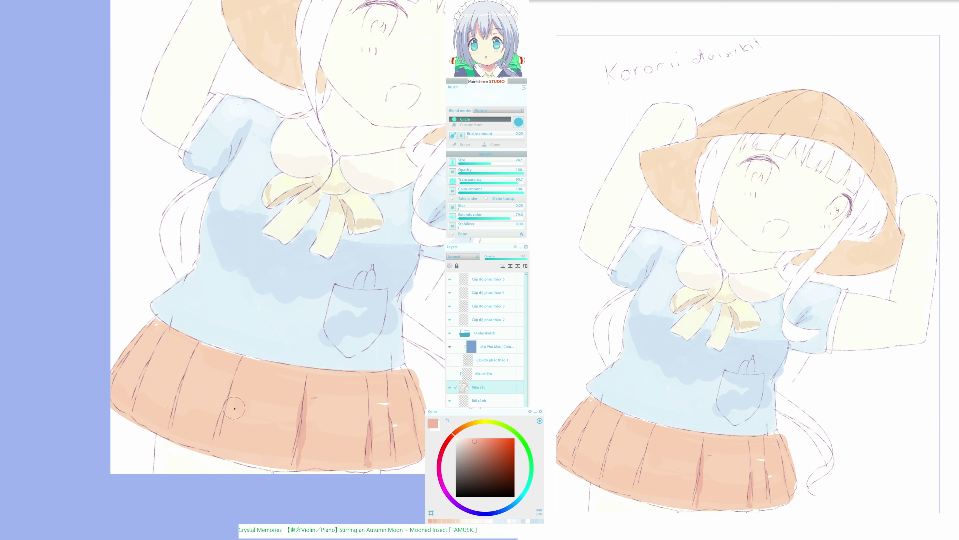
left_click_drag(227, 400, 213, 439)
left_click_drag(179, 391, 175, 411)
mouse_move(140, 378)
left_mouse_down()
mouse_move(134, 405)
mouse_move(116, 380)
left_mouse_up()
Erase the skirt color that spills past the outline at the hem's outer corner near the canvas edge
key("e")
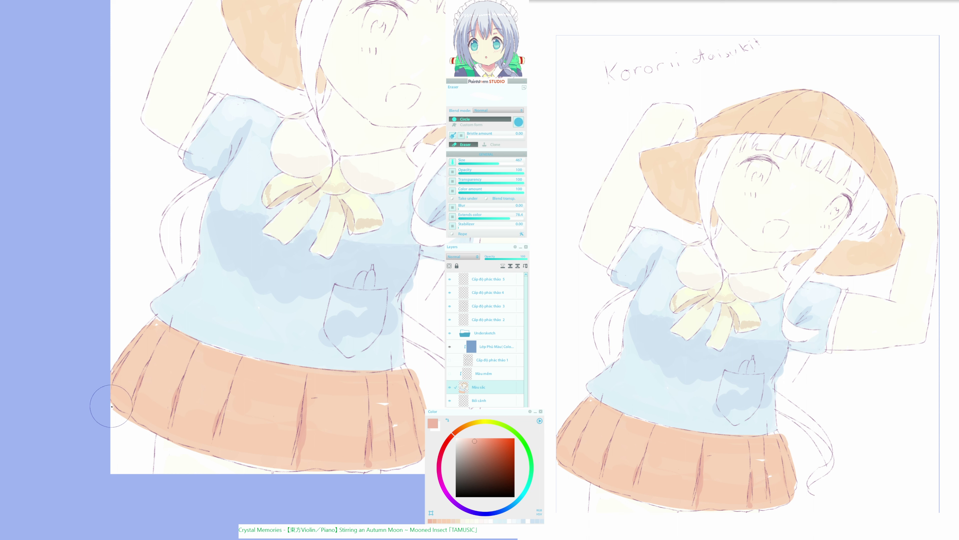
left_click_drag(119, 415, 147, 434)
mouse_move(254, 361)
left_mouse_down()
mouse_move(180, 426)
mouse_move(199, 413)
left_mouse_up()
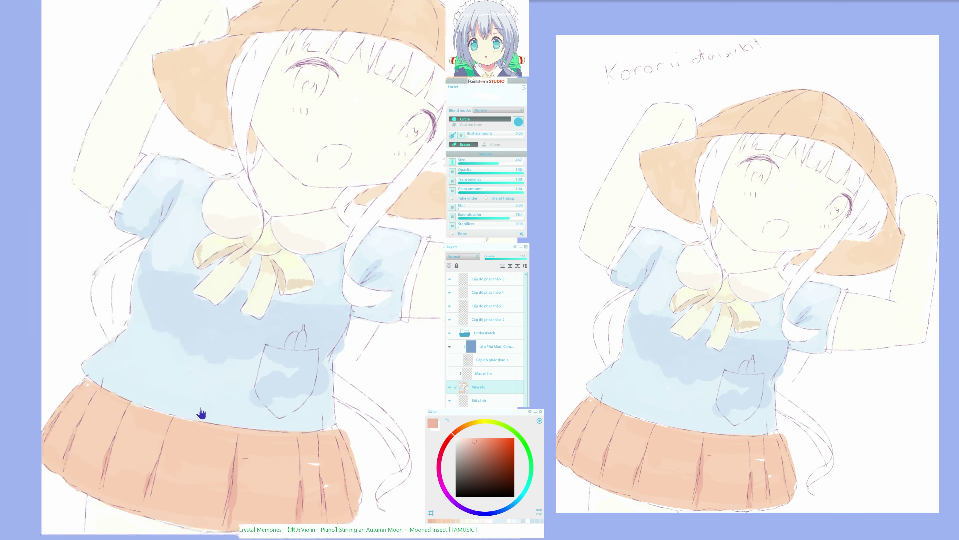
Sample the skirt's light peach with the brush and cover the white gaps between the pleats and near the hem
key("b")
left_click(176, 517, "alt")
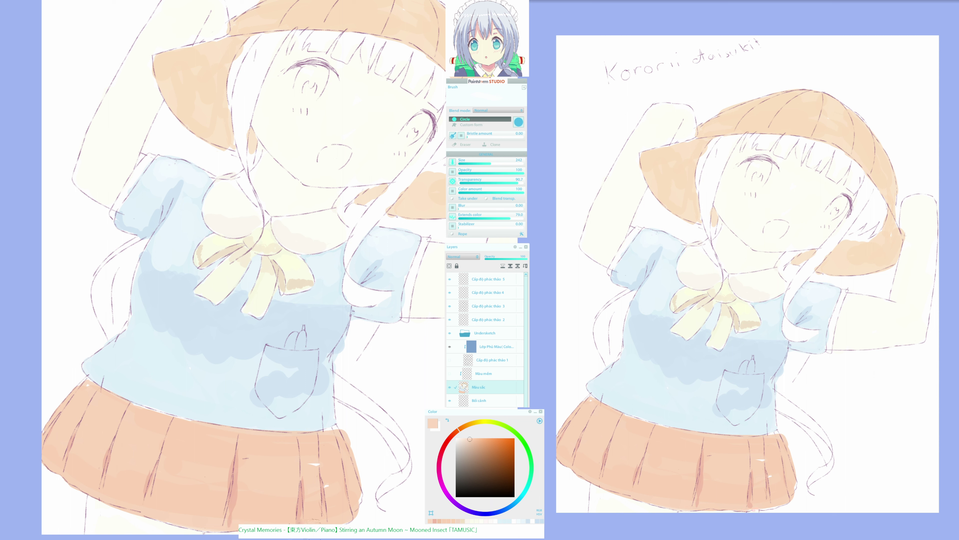
left_click_drag(332, 520, 316, 515)
left_click_drag(313, 471, 328, 487)
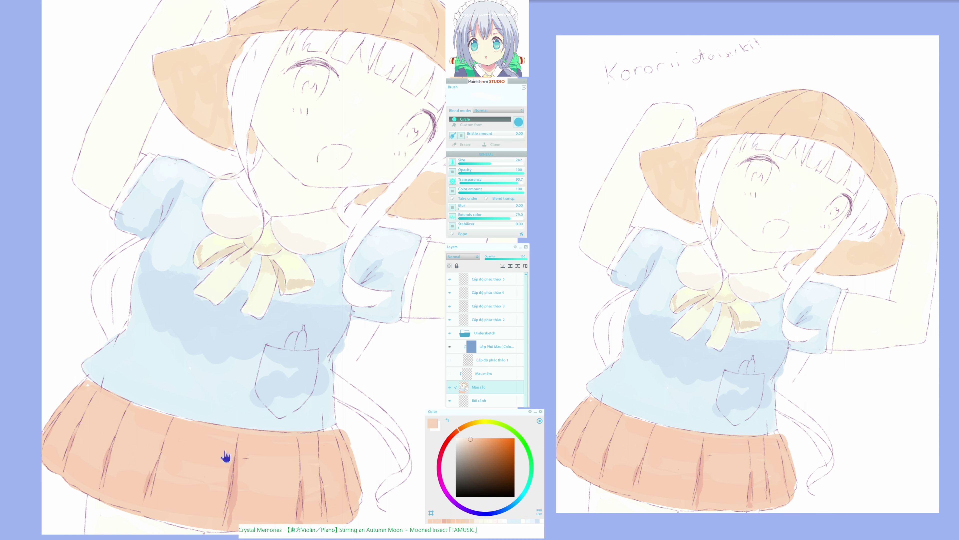
Touch up the boundary between shirt and skirt with sampled light blue and peach, covering the white specks along the waist
left_click_drag(226, 457, 241, 464)
left_click(152, 420, "alt")
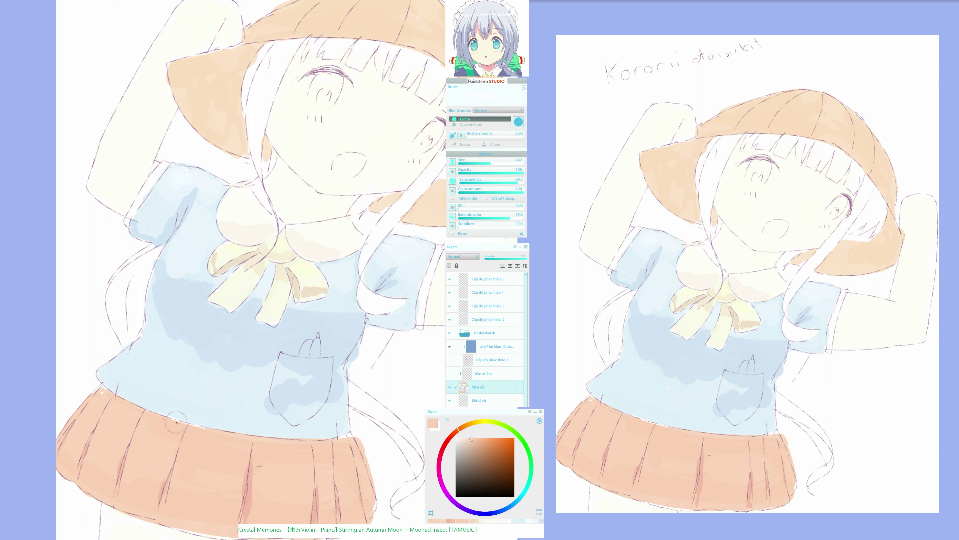
left_click(157, 408, "alt")
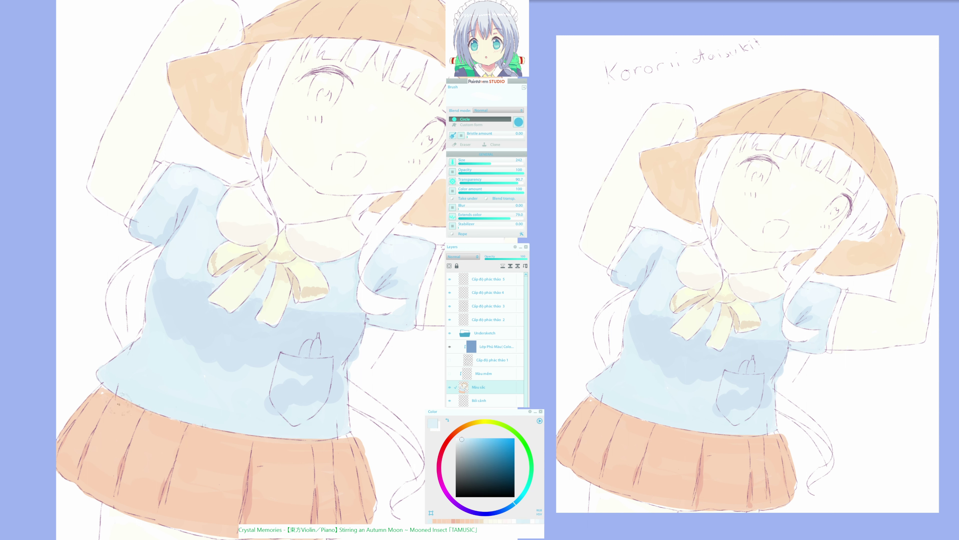
left_click(101, 402, "alt")
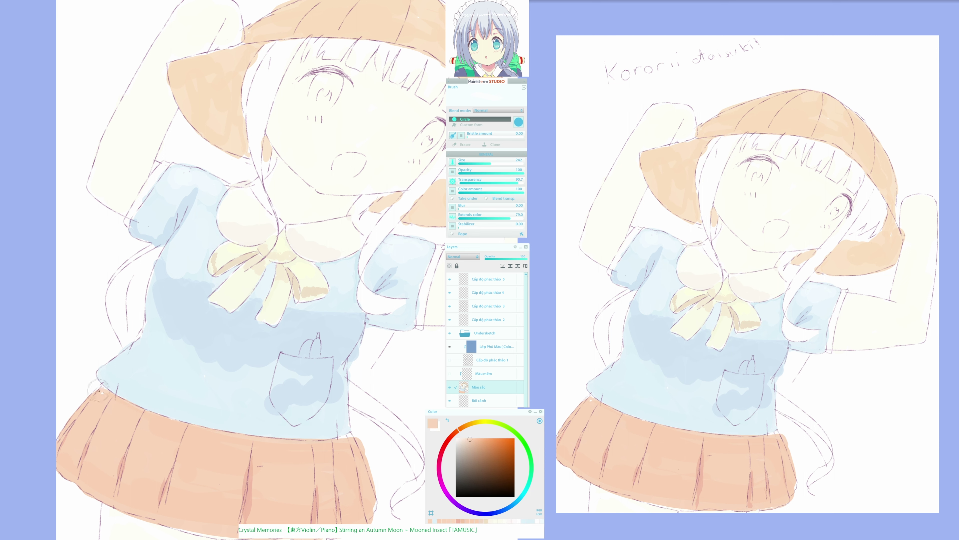
left_click_drag(165, 506, 151, 471)
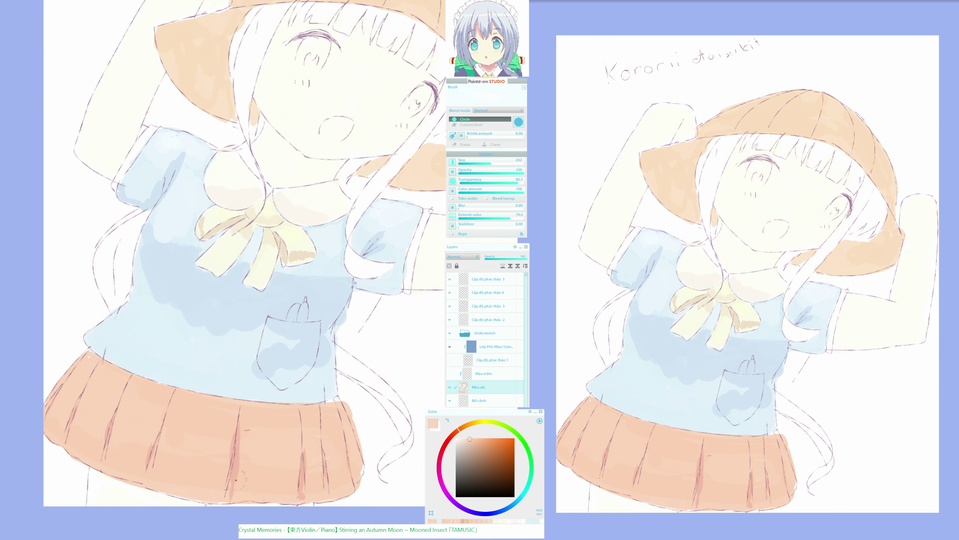
Paint a quick mask over the thigh area just below the skirt's hem and convert it to a selection
left_click_drag(194, 474, 234, 458)
left_click(145, 456, "alt")
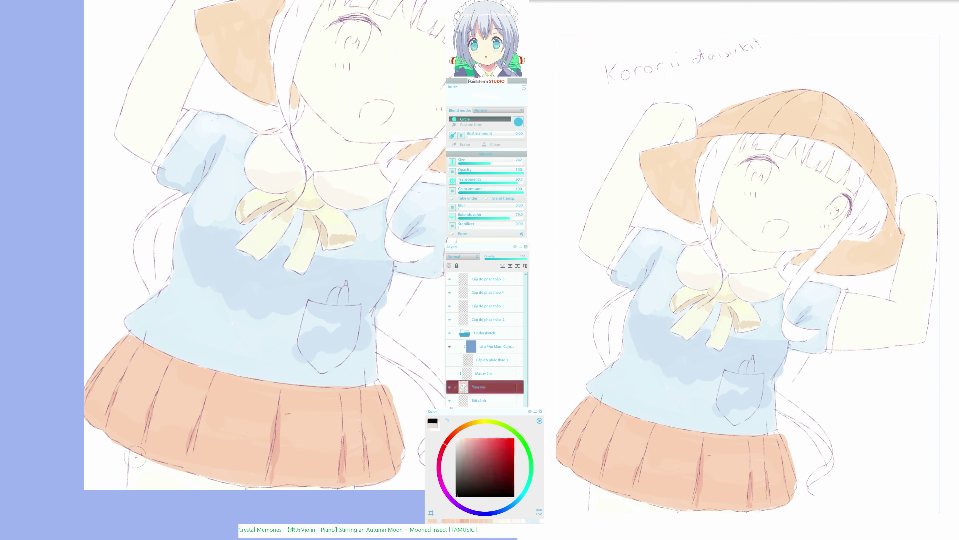
left_click_drag(127, 445, 216, 481)
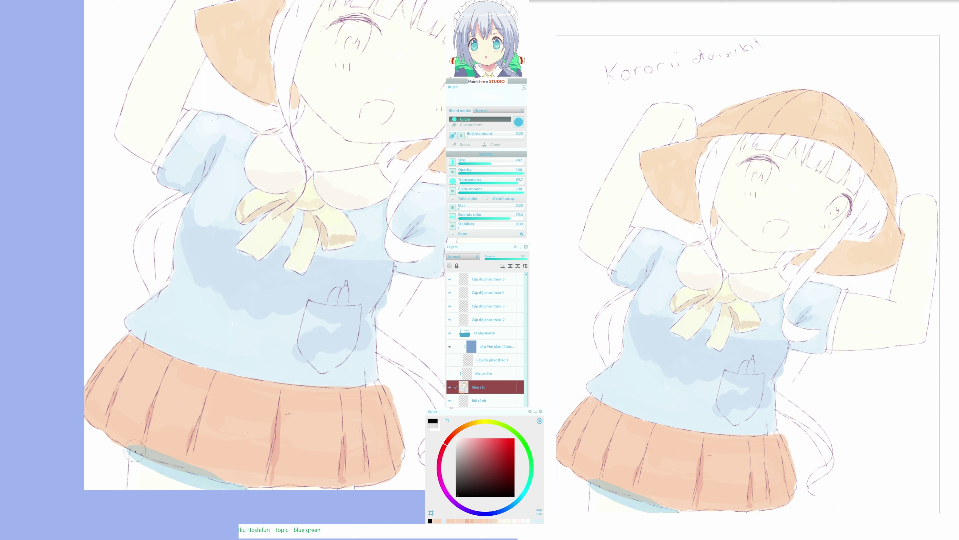
left_click_drag(238, 487, 391, 485)
key("q")
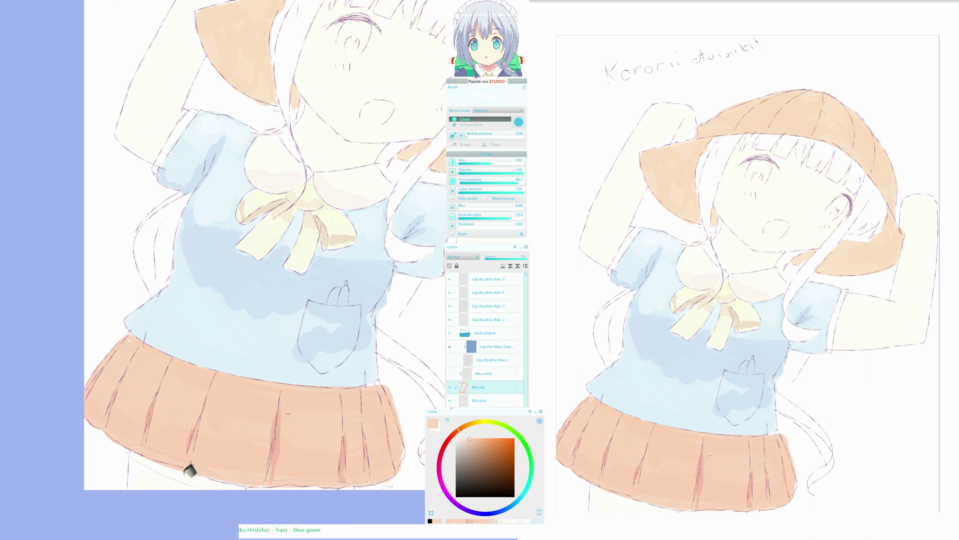
Sample the leg's skin color, shift it to a pale pink and fill the selection as the skirt's cast shadow
left_click(185, 476, "alt")
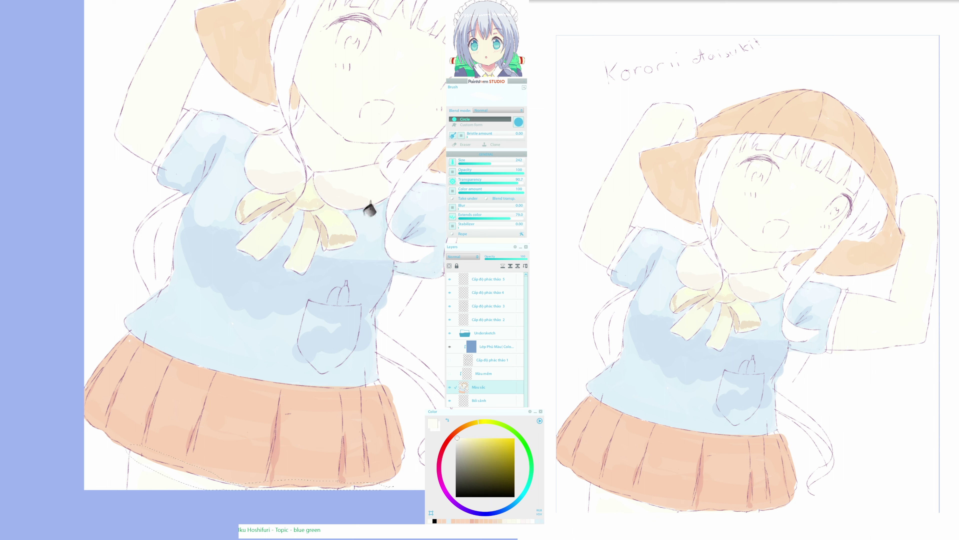
left_click(461, 440)
left_click(451, 438)
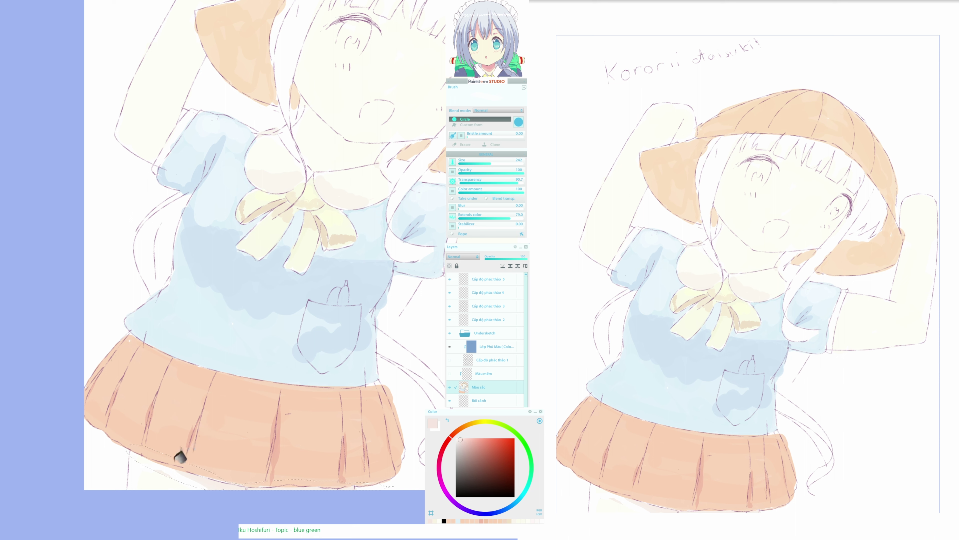
left_click(190, 485)
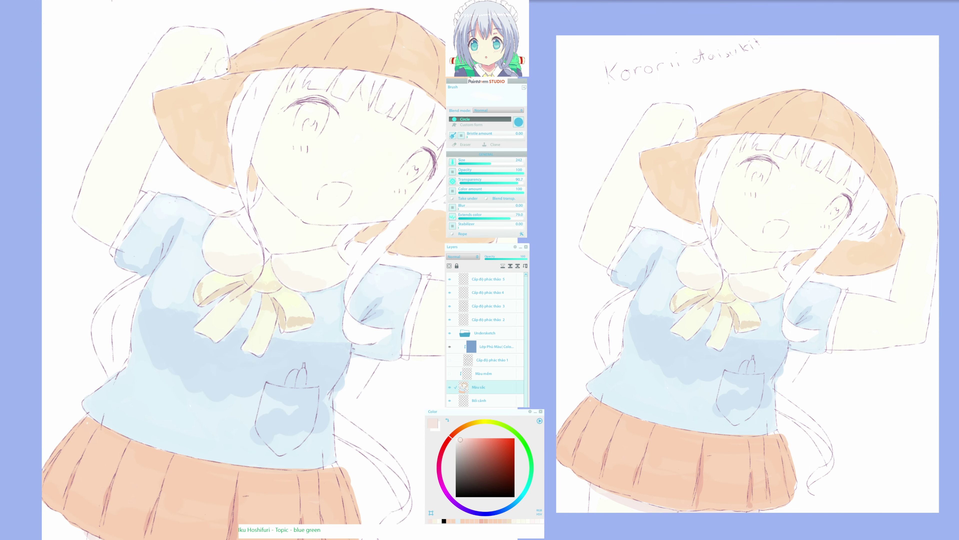
Lower the brush transparency to about 77 and shade the neck under the chin with the pale pink
key("e")
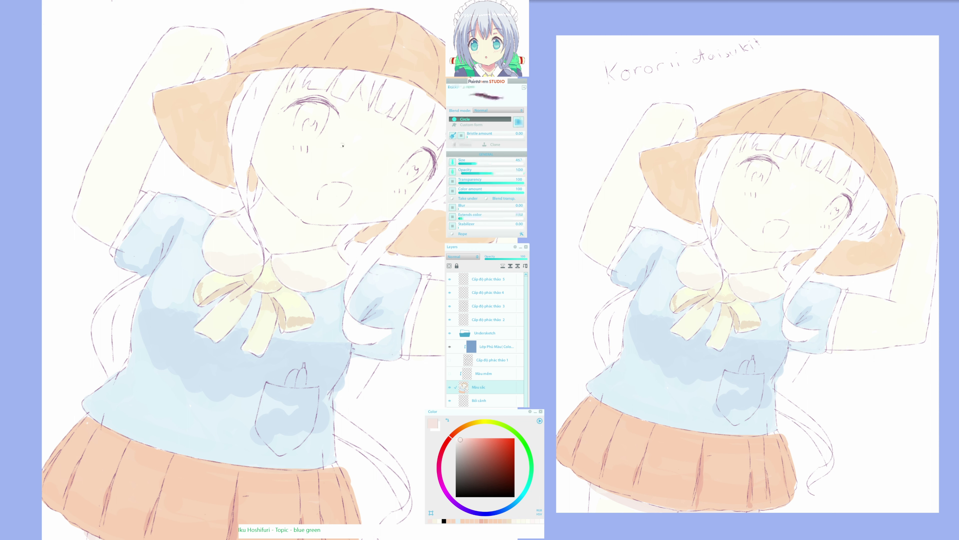
key("b")
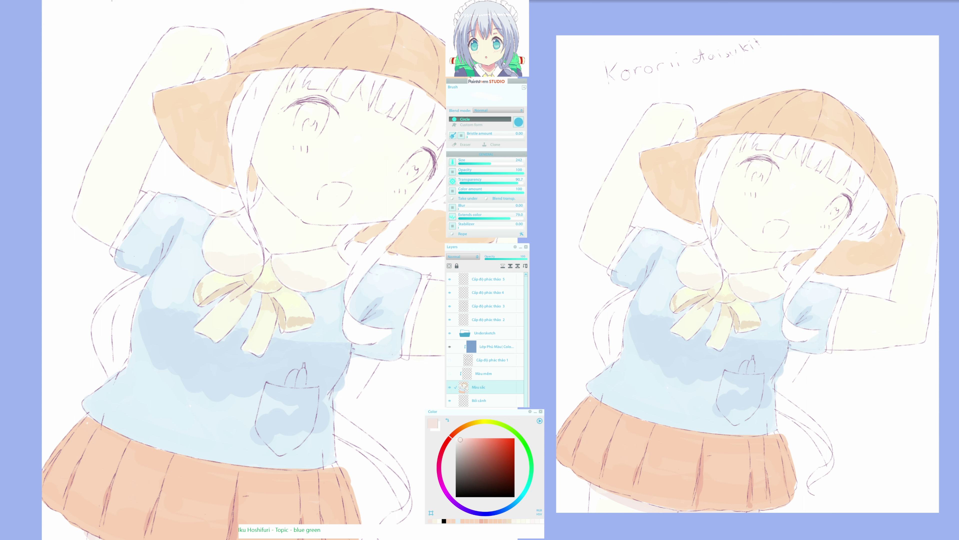
left_click(508, 184)
mouse_move(270, 199)
left_mouse_down()
mouse_move(284, 219)
mouse_move(278, 203)
mouse_move(297, 223)
mouse_move(290, 218)
mouse_move(343, 230)
mouse_move(302, 231)
mouse_move(267, 204)
mouse_move(289, 236)
mouse_move(327, 229)
left_mouse_up()
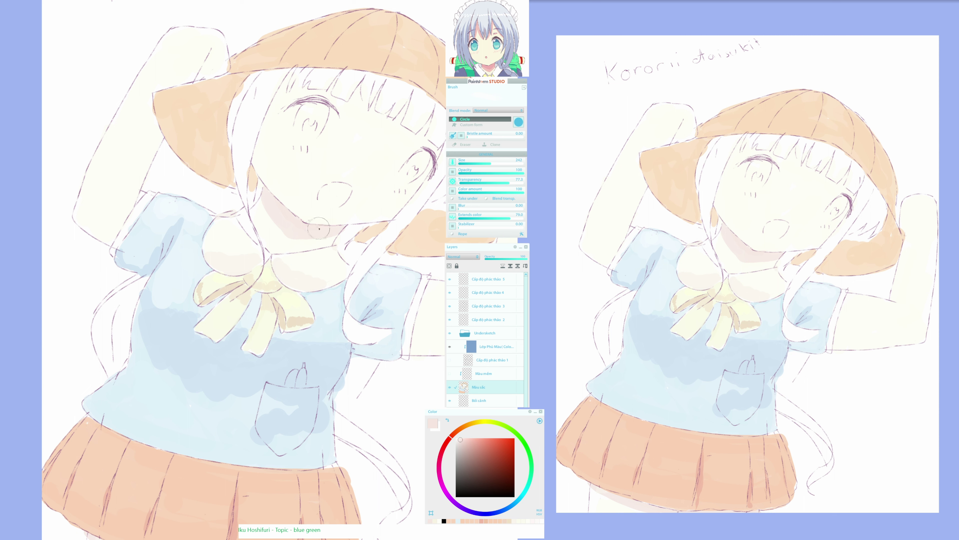
Sample the cap's color, shift it to a pinker peach and shade both sides of the brim's underside, mirroring the canvas in between
scroll(329, 204, "up", 2)
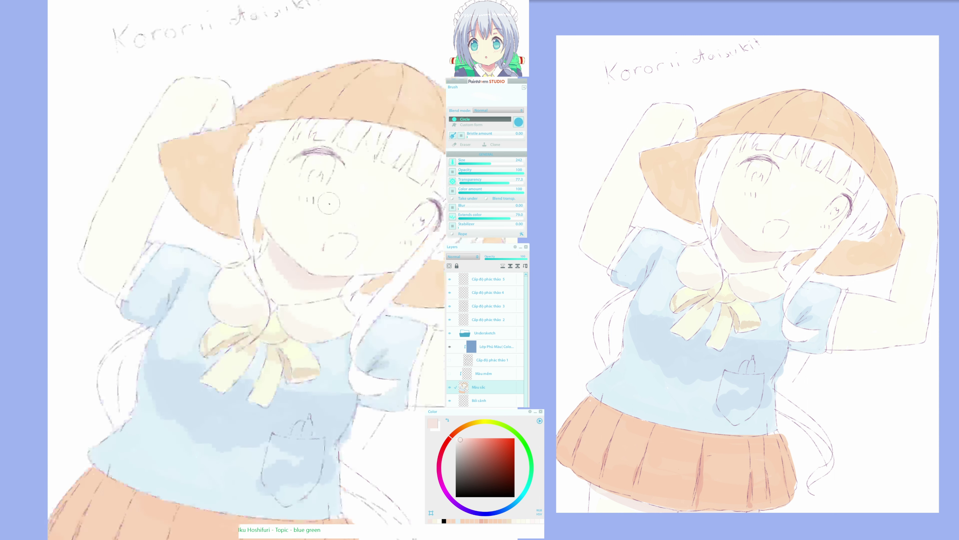
left_click(192, 164, "alt")
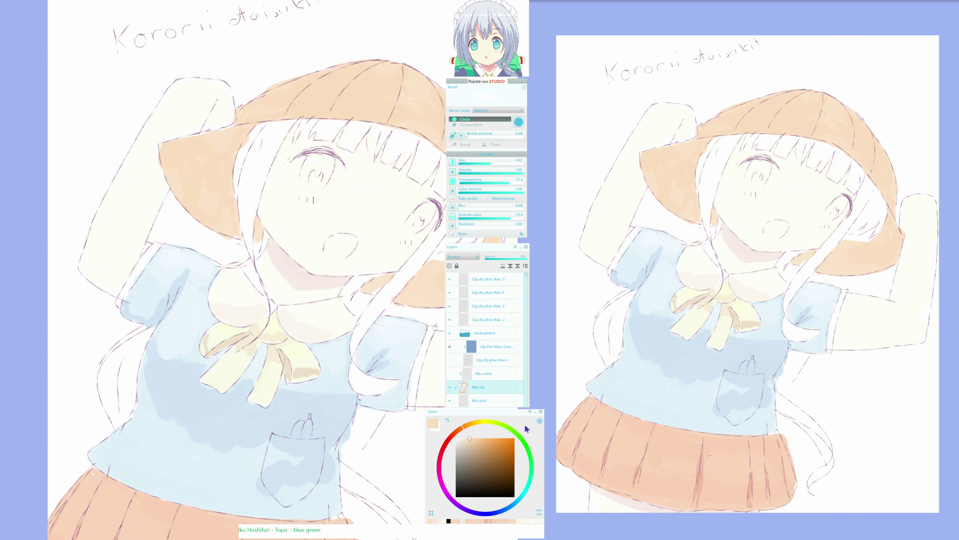
left_click(471, 440)
left_click(455, 431)
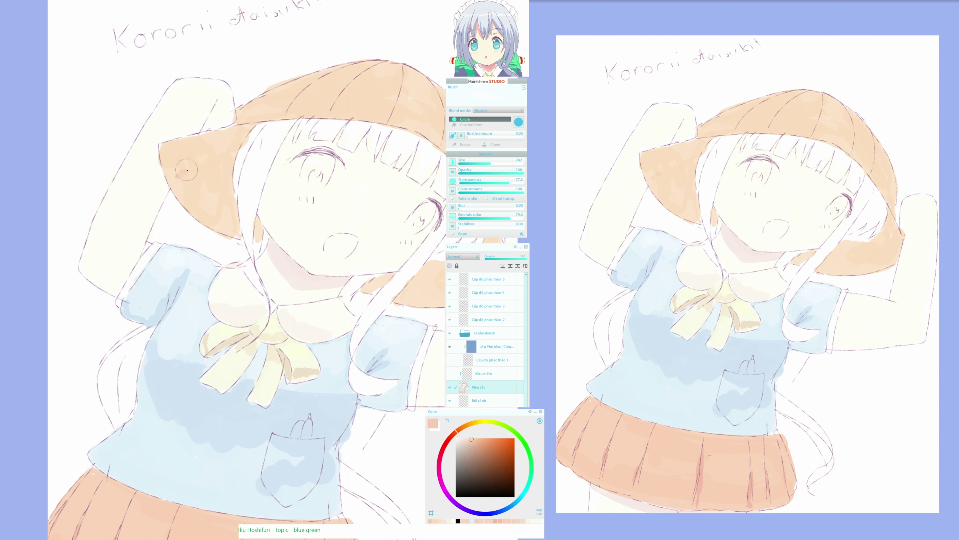
mouse_move(175, 178)
left_mouse_down()
mouse_move(232, 153)
mouse_move(184, 176)
mouse_move(178, 189)
mouse_move(224, 174)
mouse_move(198, 189)
mouse_move(213, 215)
mouse_move(226, 205)
mouse_move(232, 219)
mouse_move(212, 225)
mouse_move(186, 197)
mouse_move(216, 223)
mouse_move(229, 215)
mouse_move(229, 188)
mouse_move(237, 237)
left_mouse_up()
key("h")
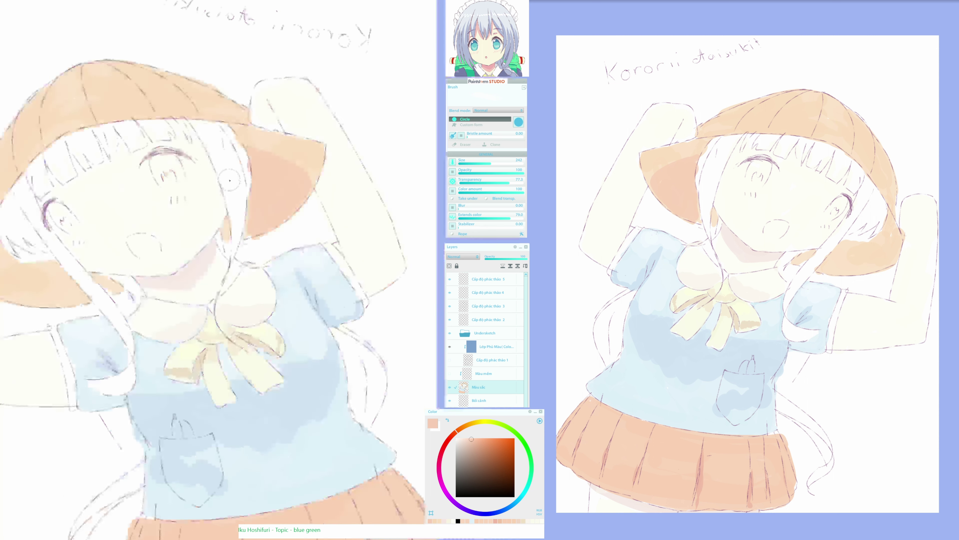
mouse_move(17, 250)
left_mouse_down()
mouse_move(67, 238)
mouse_move(81, 279)
mouse_move(72, 250)
mouse_move(92, 251)
mouse_move(86, 258)
mouse_move(101, 257)
mouse_move(102, 269)
mouse_move(85, 266)
mouse_move(108, 279)
mouse_move(81, 282)
mouse_move(111, 280)
mouse_move(119, 269)
mouse_move(108, 255)
mouse_move(125, 282)
left_mouse_up()
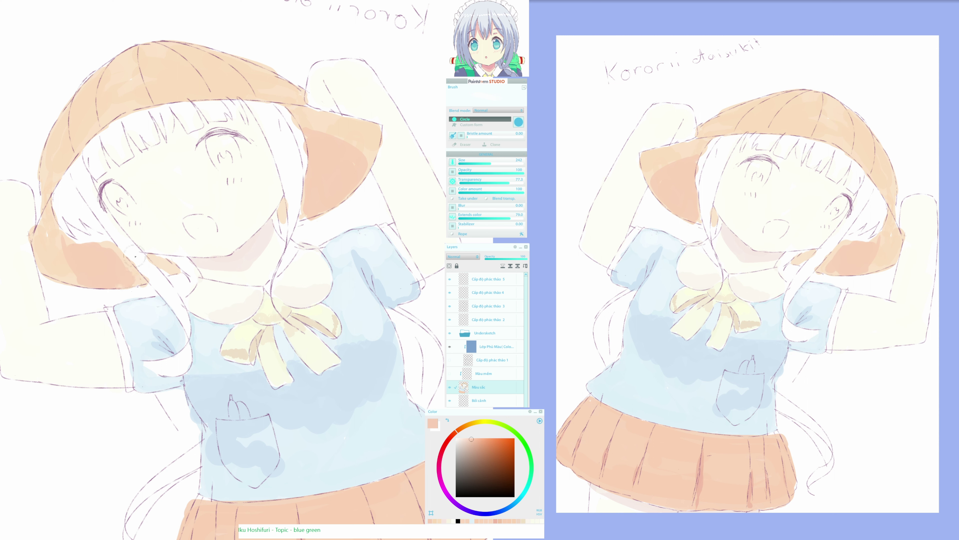
Resample the brim's shadow peach and paint it over the lighter patches of the brim's underside beside the long side lock
key("h")
left_click_drag(456, 431, 463, 427)
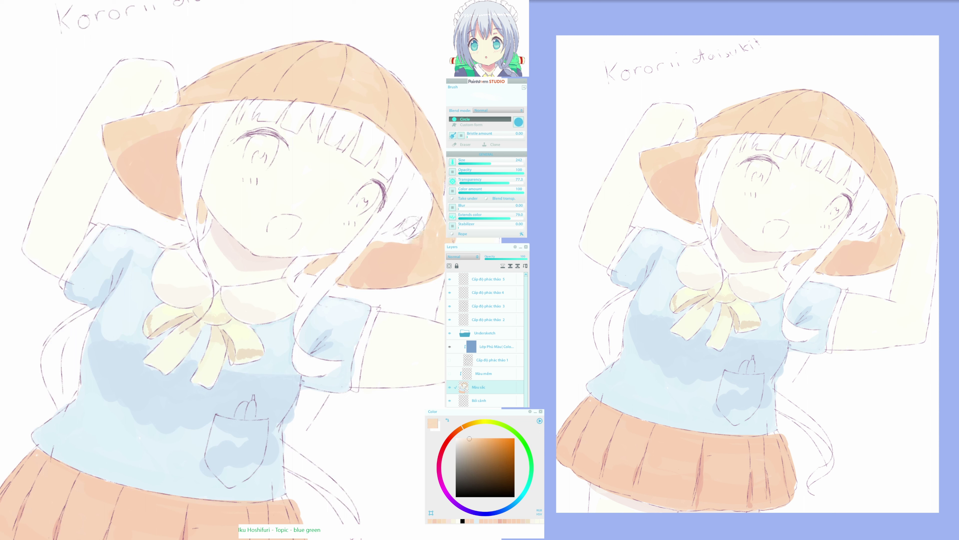
mouse_move(414, 228)
left_mouse_down()
mouse_move(397, 241)
mouse_move(413, 228)
mouse_move(409, 242)
mouse_move(387, 239)
mouse_move(396, 229)
mouse_move(377, 238)
left_mouse_up()
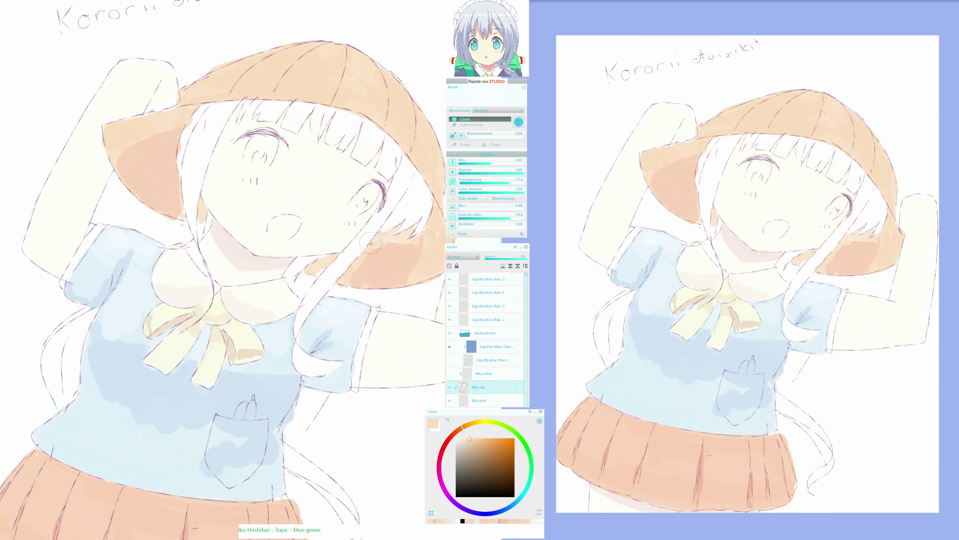
left_click(384, 251, "alt")
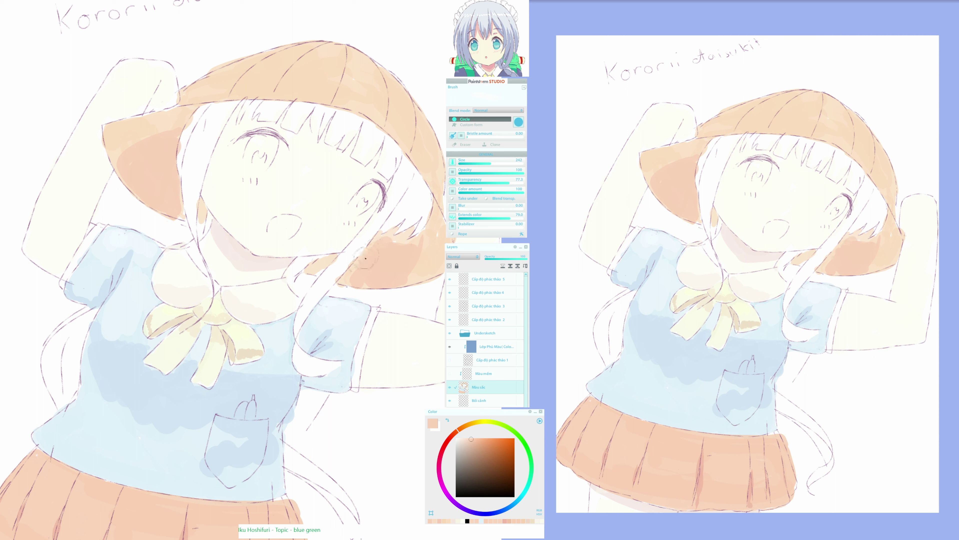
left_click_drag(365, 259, 355, 273)
mouse_move(393, 230)
left_mouse_down()
mouse_move(387, 242)
mouse_move(419, 233)
left_mouse_up()
key("h")
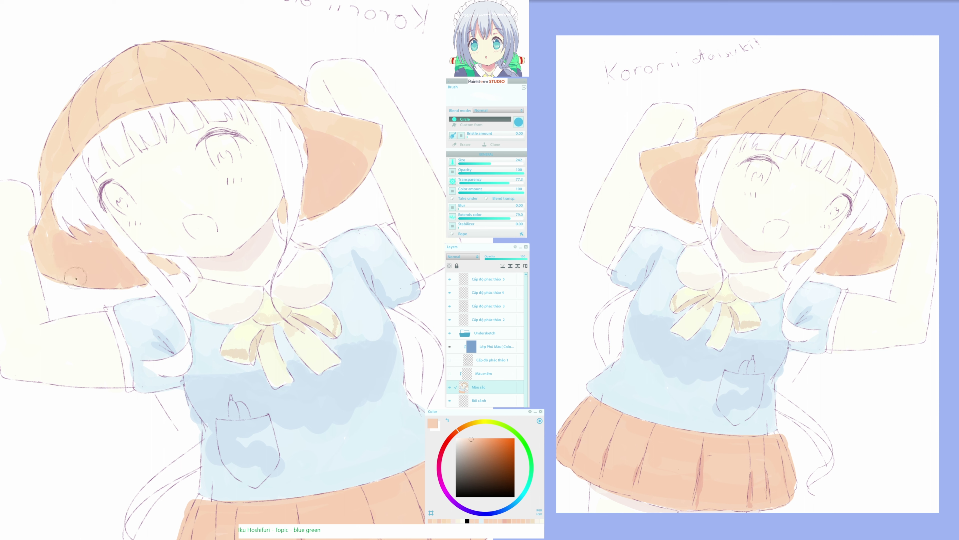
Even out the peach on the brim's lower underside, mirroring the canvas, and touch up the edges around the long side lock
mouse_move(76, 279)
left_mouse_down()
mouse_move(52, 235)
mouse_move(62, 272)
left_mouse_up()
left_click_drag(51, 229, 72, 280)
key("h")
left_click(366, 264)
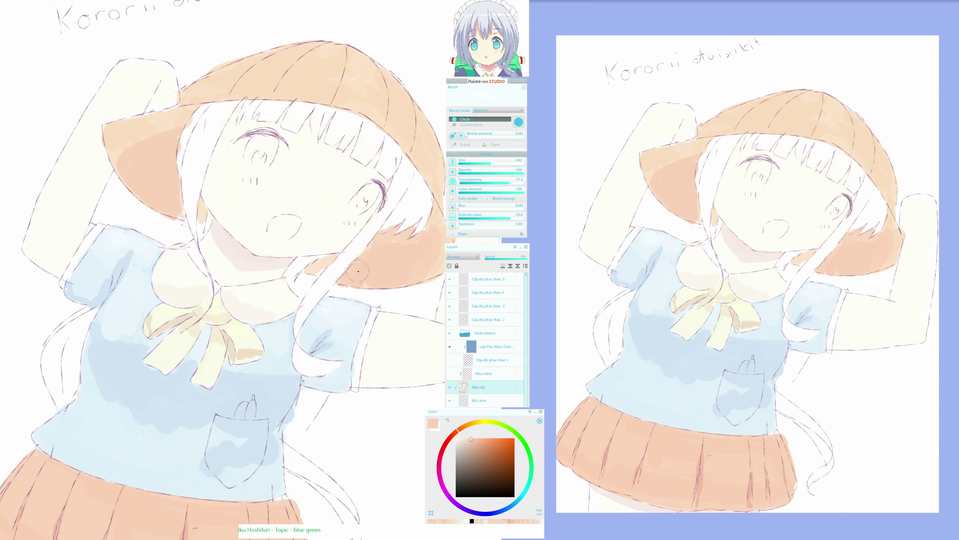
left_click(320, 266, "alt")
left_click(371, 266, "alt")
left_click(319, 272)
mouse_move(319, 273)
left_mouse_down()
mouse_move(326, 260)
mouse_move(307, 266)
mouse_move(322, 266)
mouse_move(336, 247)
left_mouse_up()
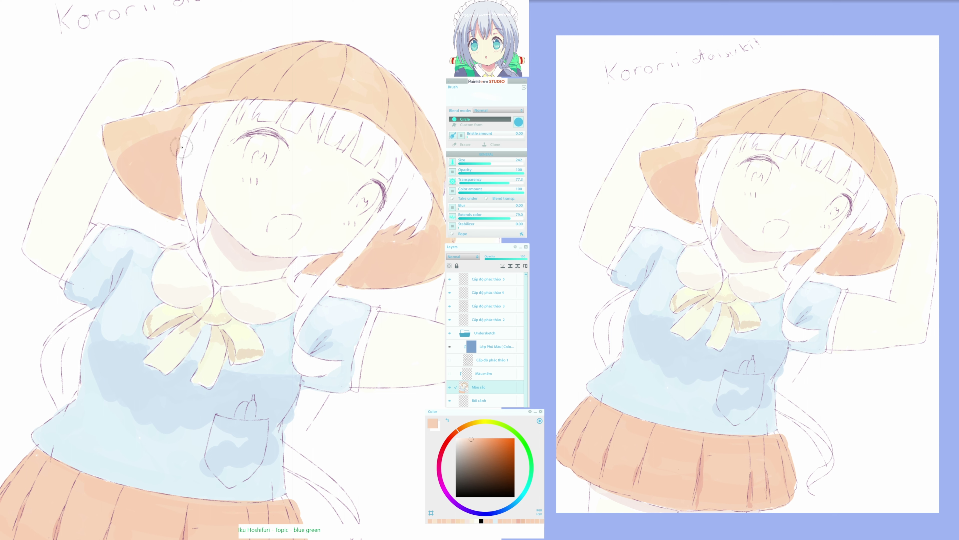
Pick a pale cream based on the white hair color and paint the hair lock beside the face under the raised brim
left_click(182, 155, "alt")
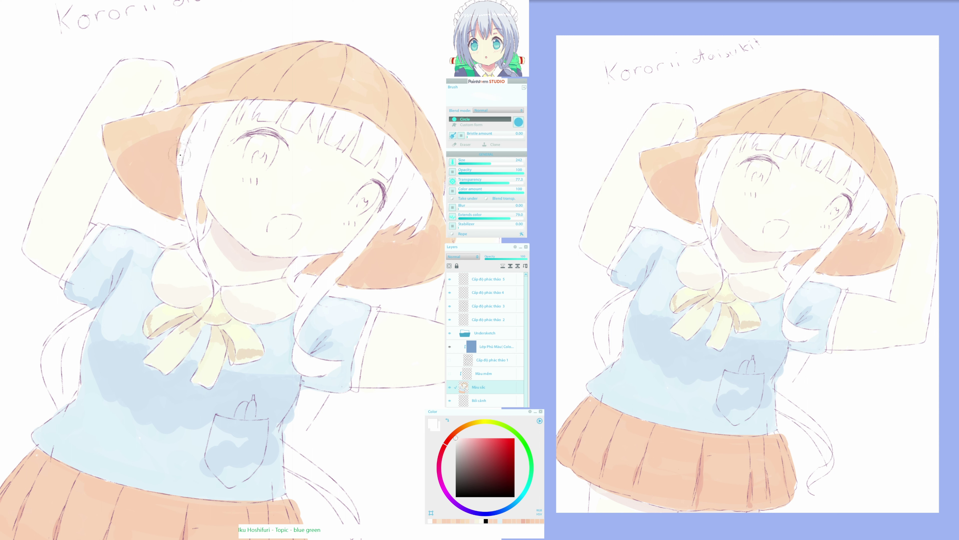
key("h")
key("h")
left_click_drag(205, 206, 205, 246)
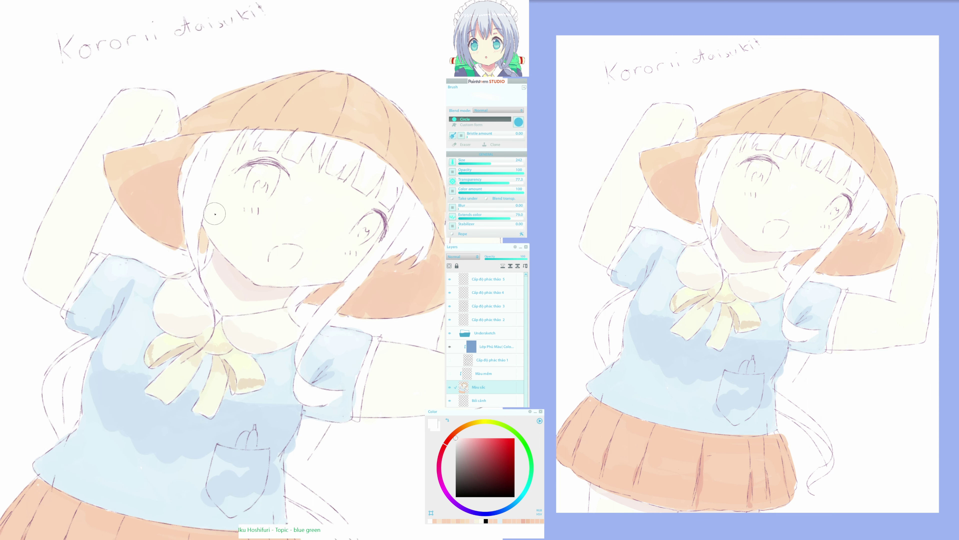
left_click(315, 112, "alt")
left_click(209, 175, "alt")
left_click(458, 437)
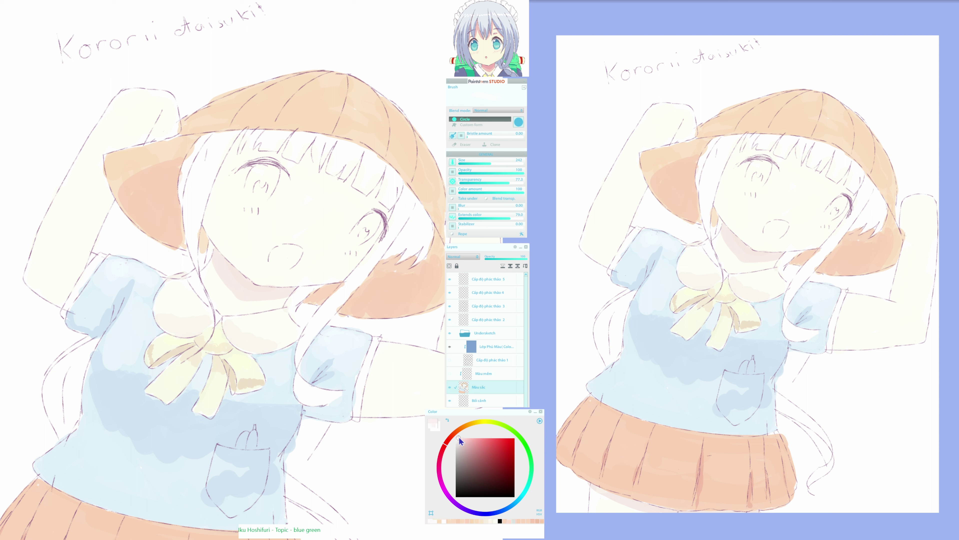
left_click(473, 423)
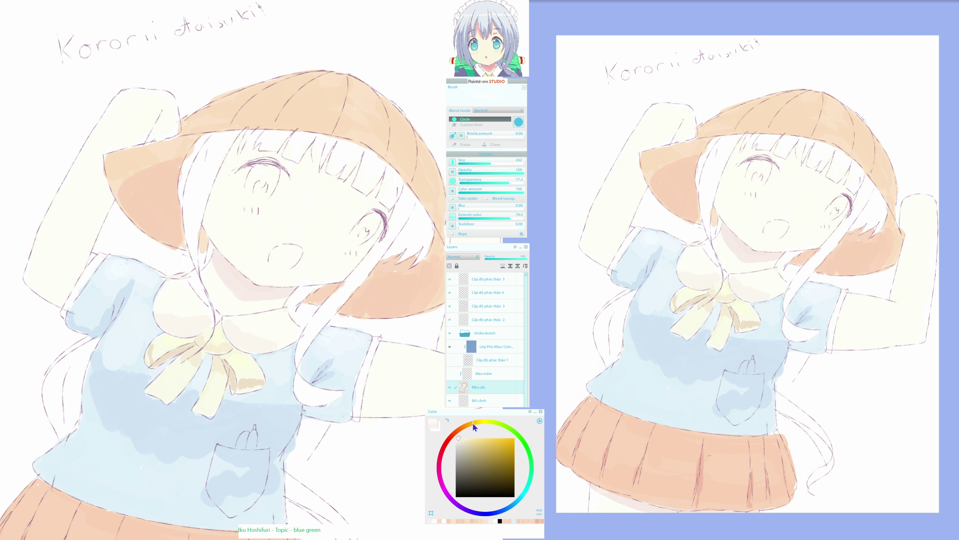
left_click(460, 439)
mouse_move(211, 173)
left_mouse_down()
mouse_move(199, 211)
mouse_move(202, 170)
mouse_move(188, 182)
mouse_move(191, 237)
left_mouse_up()
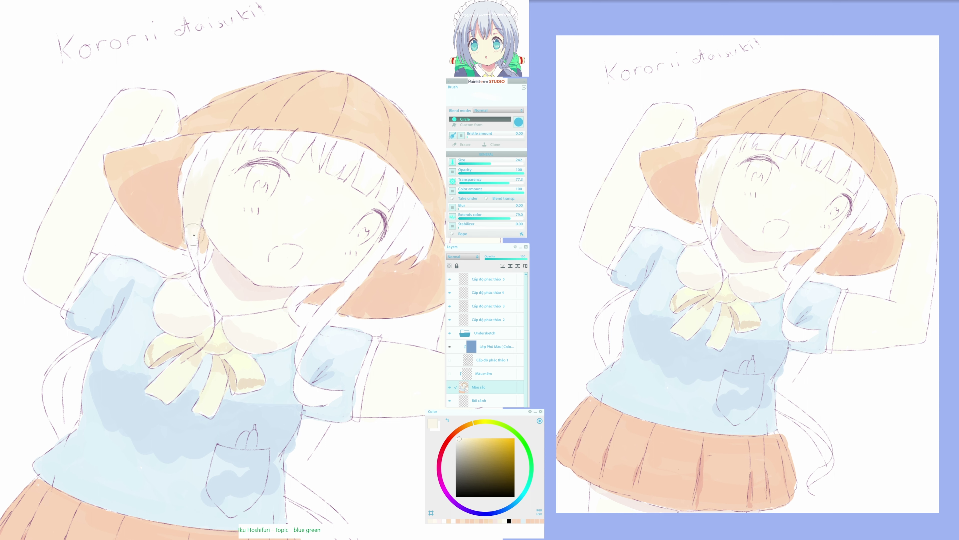
Paint the long side lock on the other side of the face pale cream down to its curl over the sleeve
key("h")
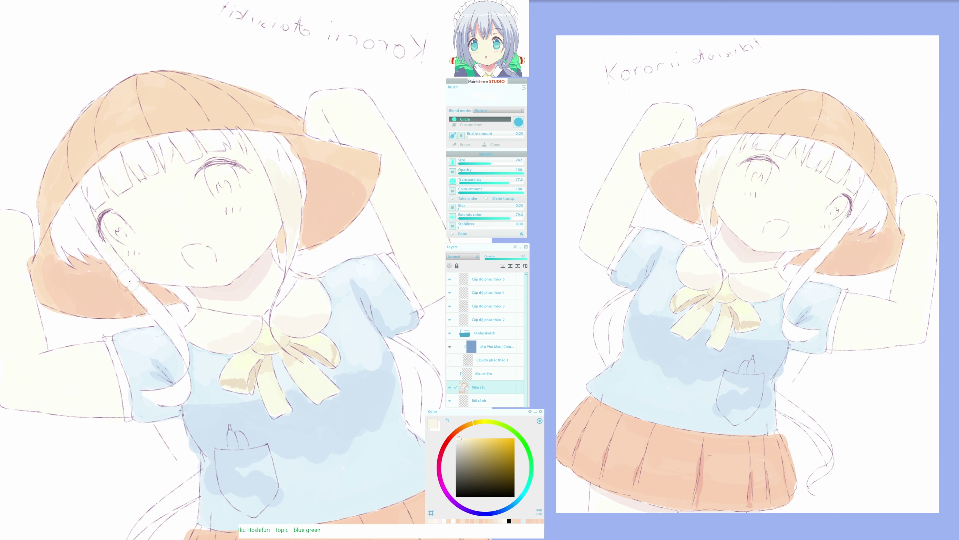
mouse_move(90, 228)
left_mouse_down()
mouse_move(185, 352)
mouse_move(128, 275)
left_mouse_up()
key("h")
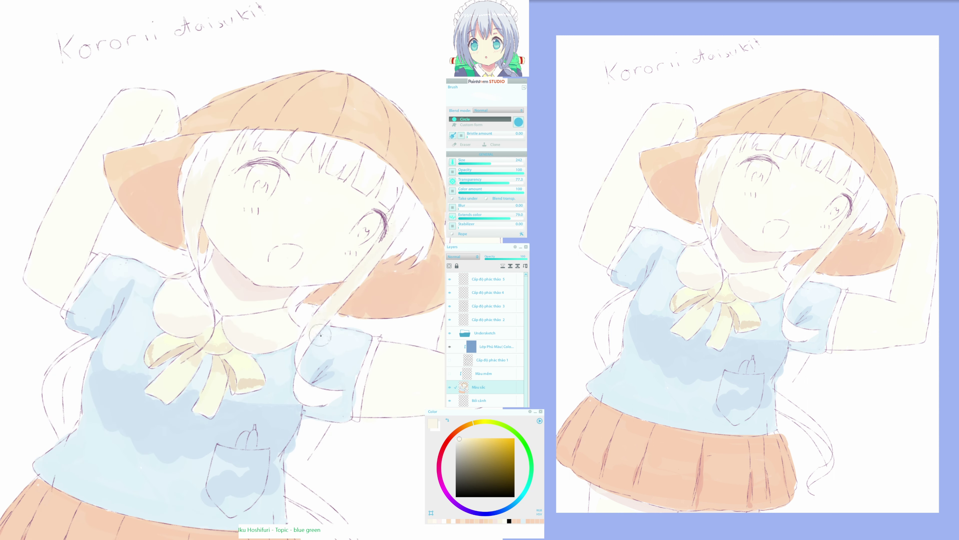
mouse_move(321, 335)
left_mouse_down()
mouse_move(318, 316)
mouse_move(303, 358)
mouse_move(273, 361)
mouse_move(318, 384)
mouse_move(301, 377)
mouse_move(313, 403)
left_mouse_up()
Color the long hair strands trailing behind the body on both sides with the pale cream, mirroring the canvas as needed
mouse_move(63, 364)
left_mouse_down()
mouse_move(153, 323)
mouse_move(181, 322)
mouse_move(180, 346)
mouse_move(206, 305)
mouse_move(185, 318)
mouse_move(175, 354)
mouse_move(188, 308)
mouse_move(176, 325)
mouse_move(171, 375)
left_mouse_up()
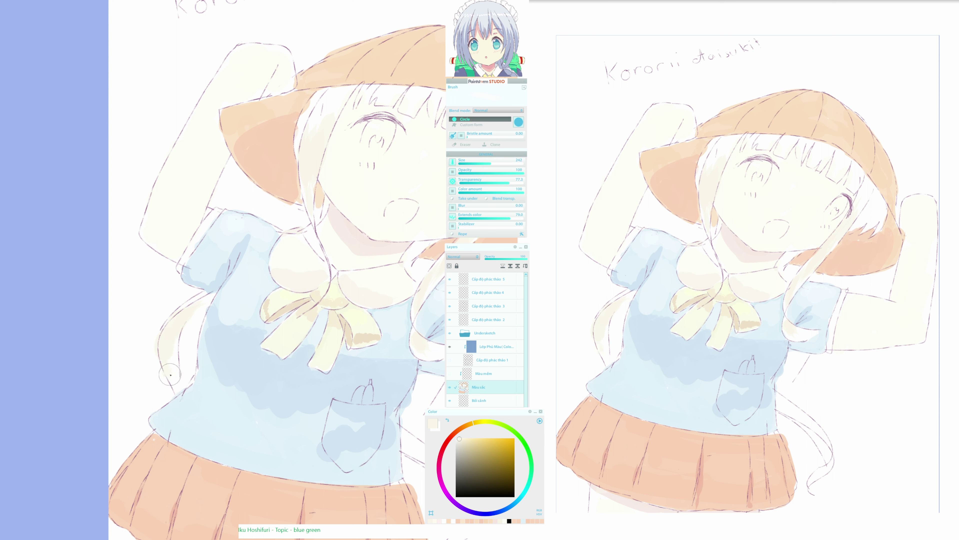
key("h")
left_click_drag(295, 363, 369, 250)
key("h")
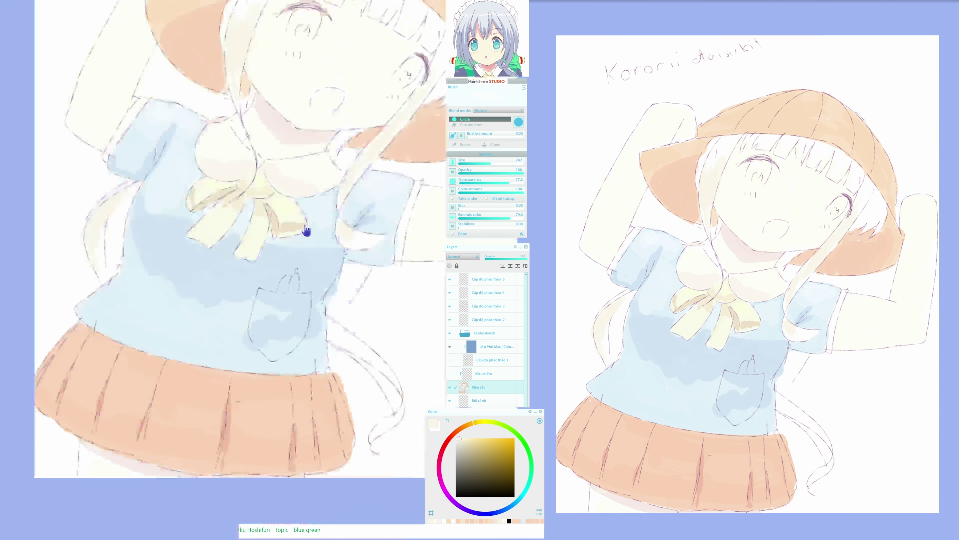
left_click_drag(306, 231, 295, 226)
key("h")
left_click_drag(243, 267, 278, 253)
mouse_move(231, 288)
left_mouse_down()
mouse_move(196, 312)
mouse_move(223, 292)
mouse_move(208, 304)
mouse_move(226, 308)
mouse_move(187, 331)
mouse_move(172, 351)
mouse_move(198, 330)
mouse_move(160, 378)
mouse_move(185, 309)
left_mouse_up()
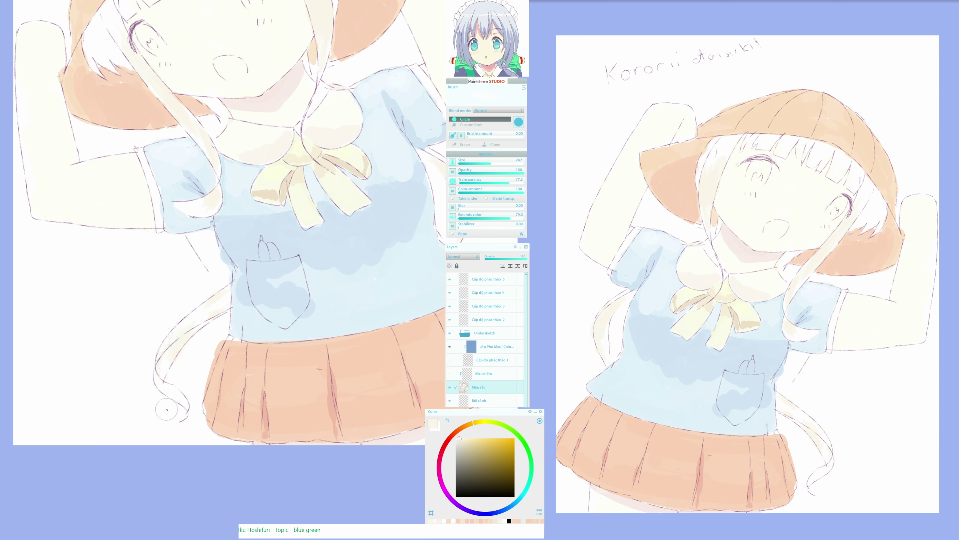
key("h")
mouse_move(335, 221)
left_mouse_down()
mouse_move(287, 327)
mouse_move(274, 416)
left_mouse_up()
Paint the bangs and the hair around the face under the cap with pale cream strokes
mouse_move(182, 120)
left_mouse_down()
mouse_move(179, 112)
mouse_move(201, 108)
mouse_move(195, 116)
mouse_move(212, 114)
mouse_move(215, 126)
mouse_move(238, 114)
mouse_move(236, 131)
mouse_move(250, 125)
mouse_move(239, 137)
mouse_move(253, 126)
mouse_move(284, 141)
left_mouse_up()
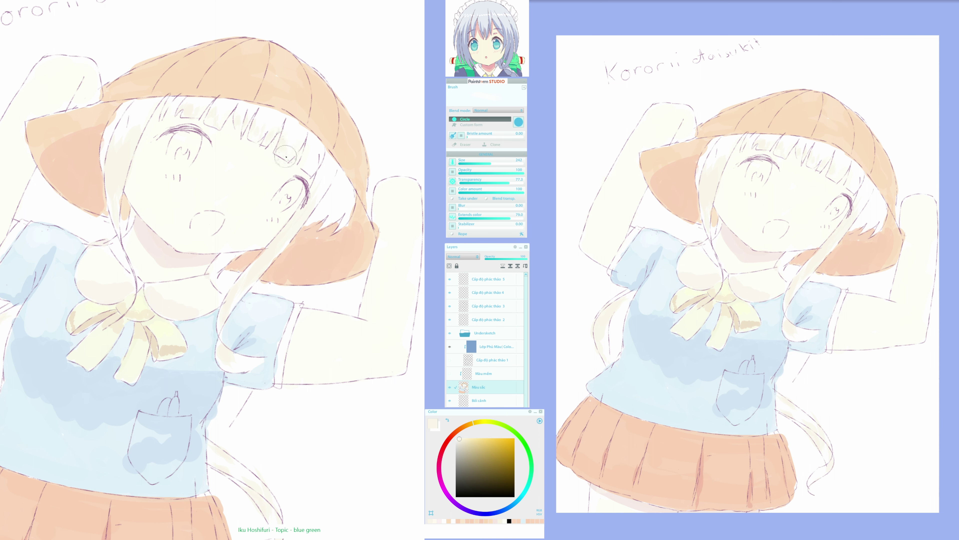
key("h")
key("h")
mouse_move(307, 161)
left_mouse_down()
mouse_move(302, 153)
mouse_move(299, 166)
mouse_move(313, 155)
mouse_move(325, 181)
left_mouse_up()
mouse_move(310, 224)
left_mouse_down()
mouse_move(329, 201)
mouse_move(314, 218)
left_mouse_up()
mouse_move(280, 247)
left_mouse_down()
mouse_move(292, 233)
mouse_move(263, 270)
left_mouse_up()
mouse_move(339, 198)
left_mouse_down()
mouse_move(322, 225)
mouse_move(334, 208)
mouse_move(348, 212)
mouse_move(346, 223)
left_mouse_up()
left_click(121, 114, "alt")
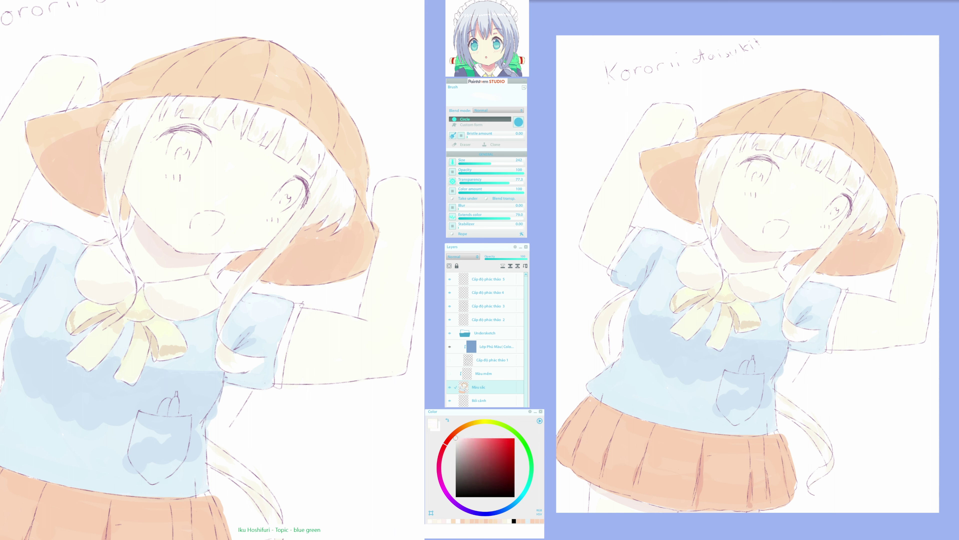
key("h")
key("h")
left_click_drag(162, 355, 194, 329)
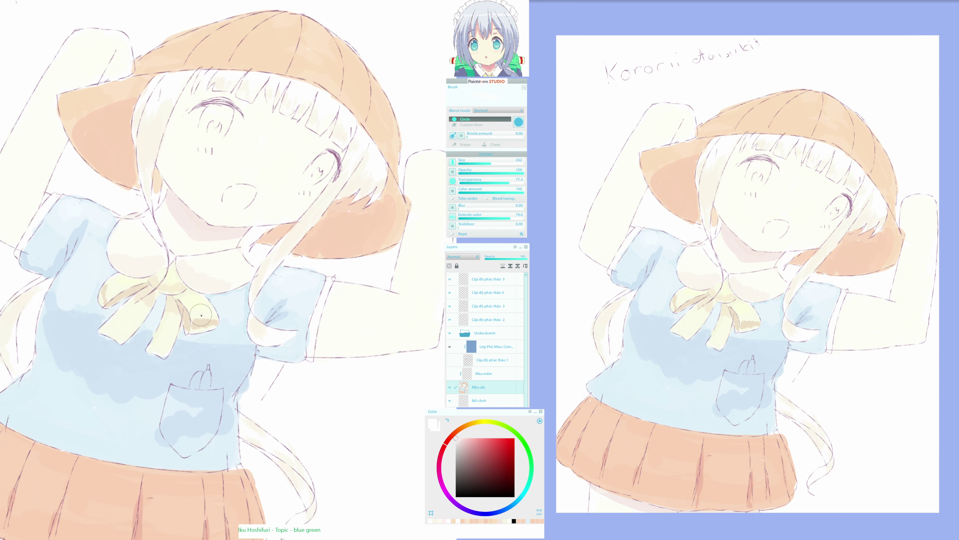
left_click_drag(189, 270, 150, 289)
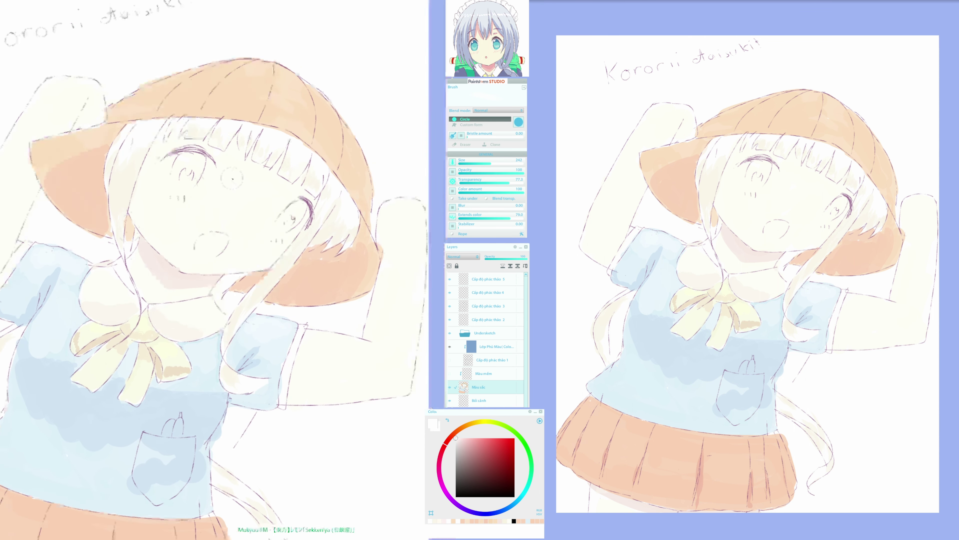
left_click(131, 177, "alt")
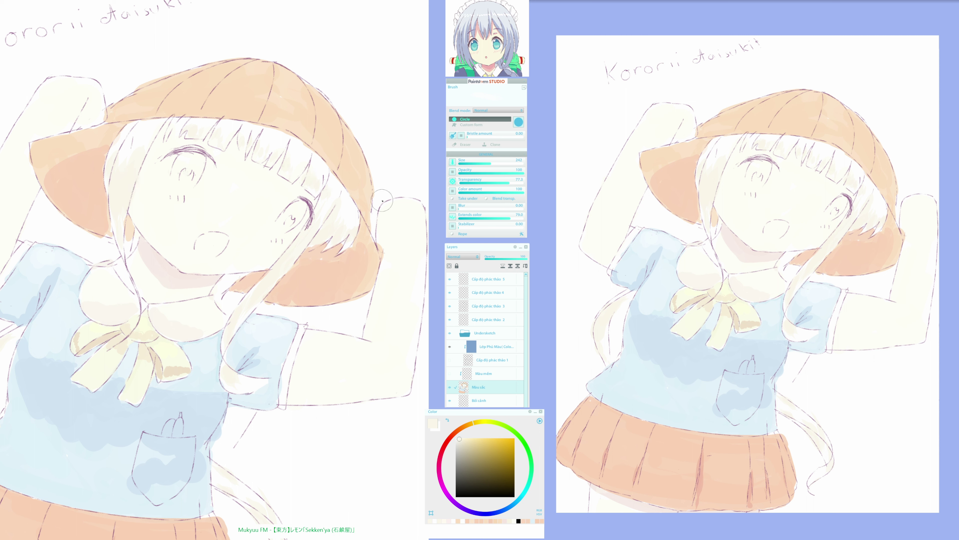
Choose a light cyan, raise the brush transparency and paint both irises, mirroring the canvas for the second eye
left_click(475, 443)
left_click(520, 497)
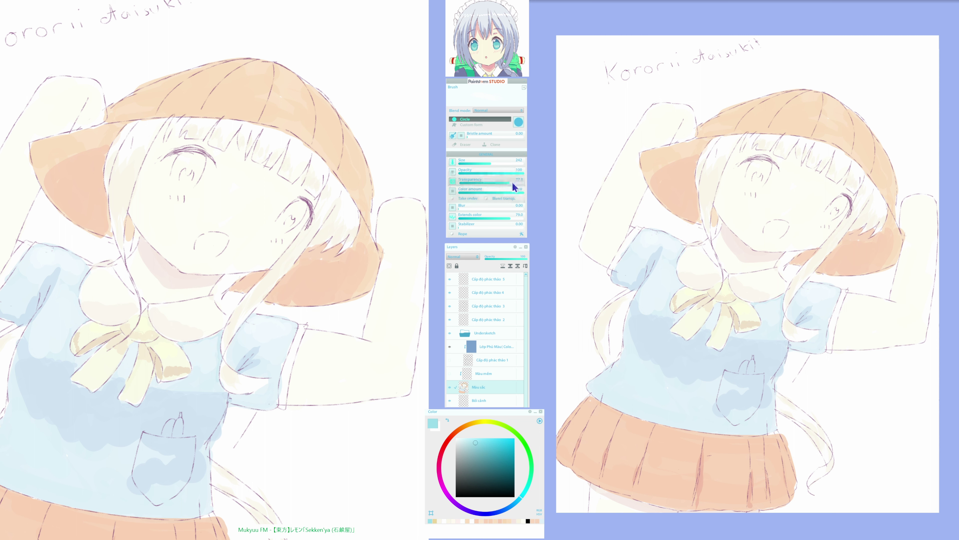
mouse_move(190, 163)
left_mouse_down()
mouse_move(183, 168)
mouse_move(191, 174)
mouse_move(183, 165)
left_mouse_up()
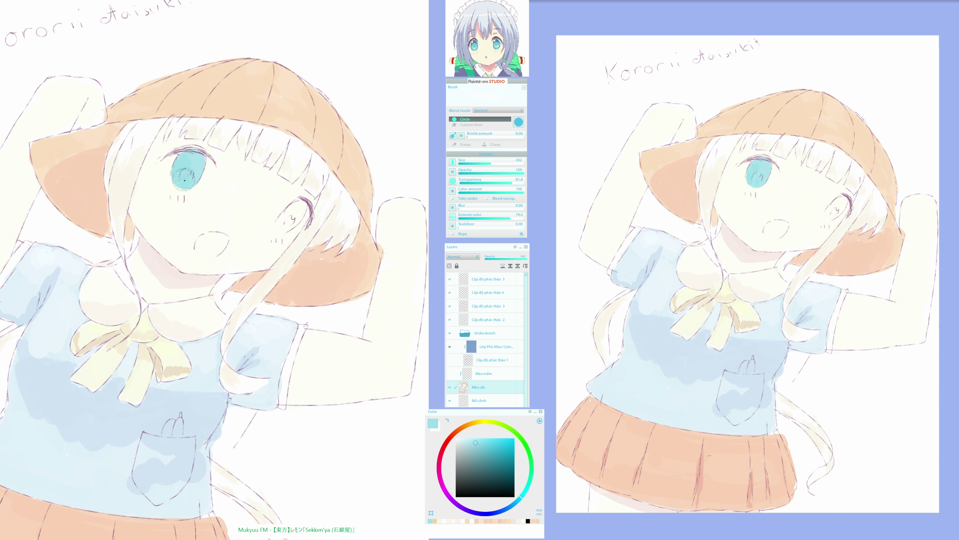
key("h")
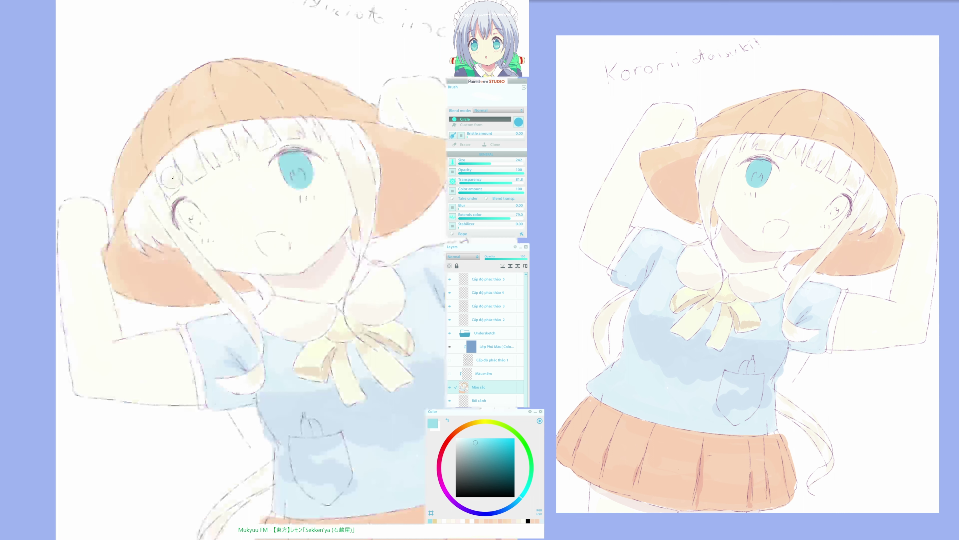
mouse_move(184, 210)
left_mouse_down()
mouse_move(198, 227)
mouse_move(193, 219)
left_mouse_up()
key("h")
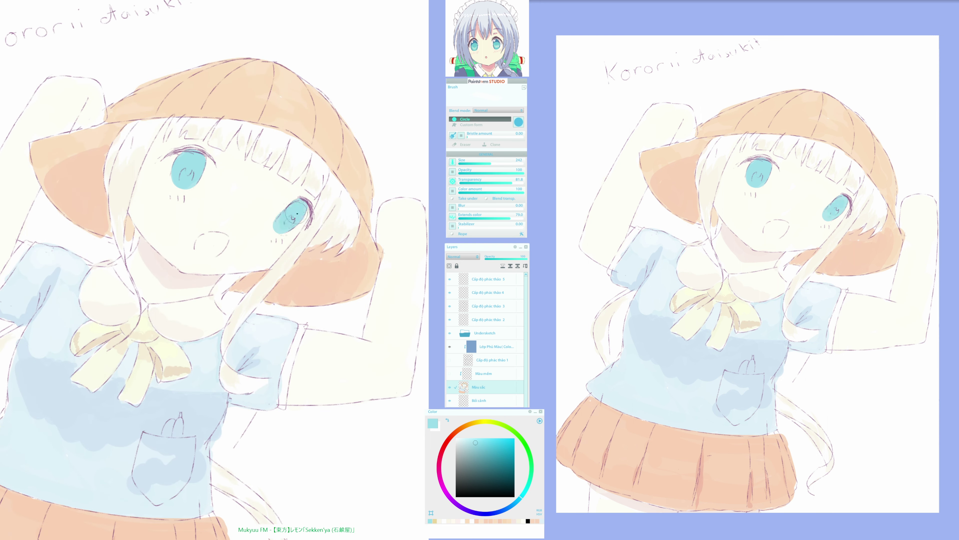
left_click_drag(297, 214, 291, 211)
Clean up the outline of the iris beside the long lock, alternating sampled face color and iris cyan along its edges
left_click(283, 197, "alt")
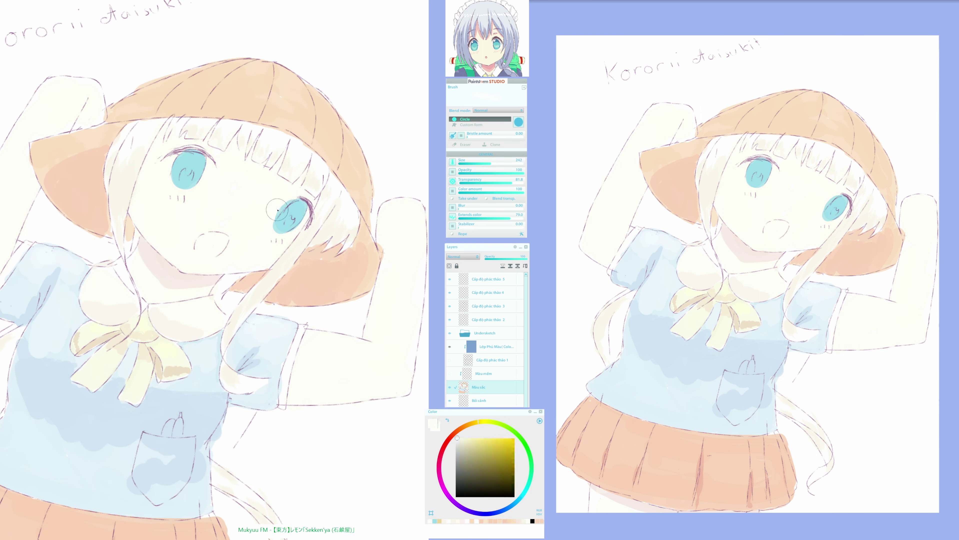
left_click_drag(280, 209, 279, 211)
left_click(274, 230, "alt")
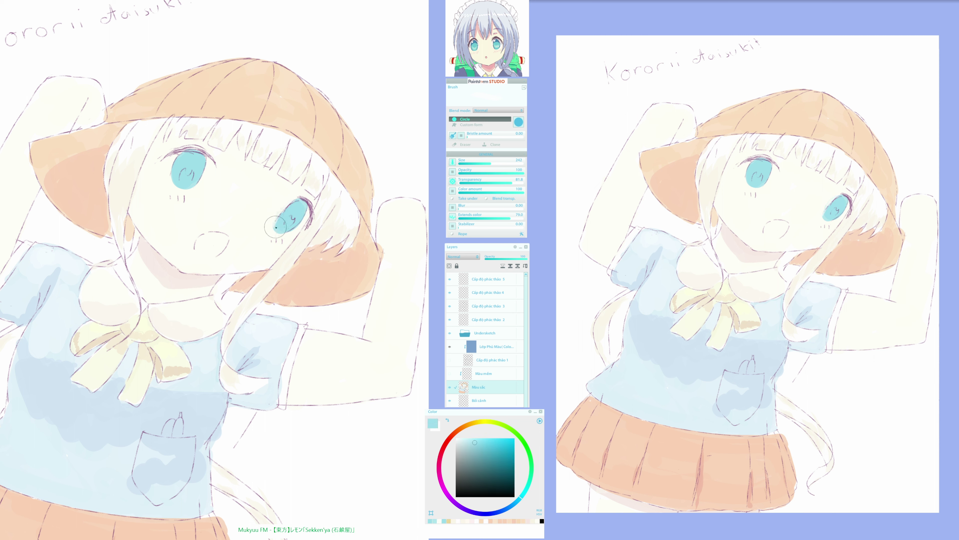
left_click(283, 204, "alt")
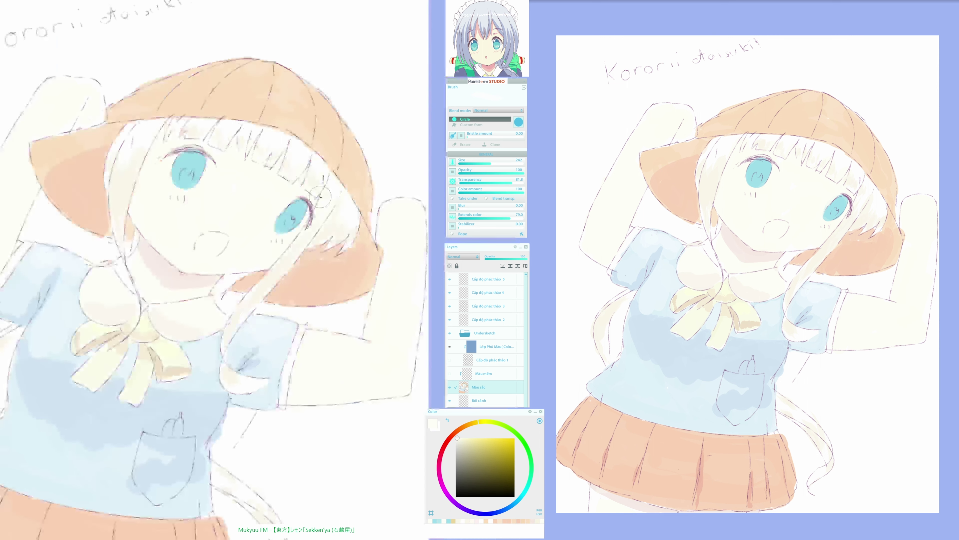
left_click(301, 204, "alt")
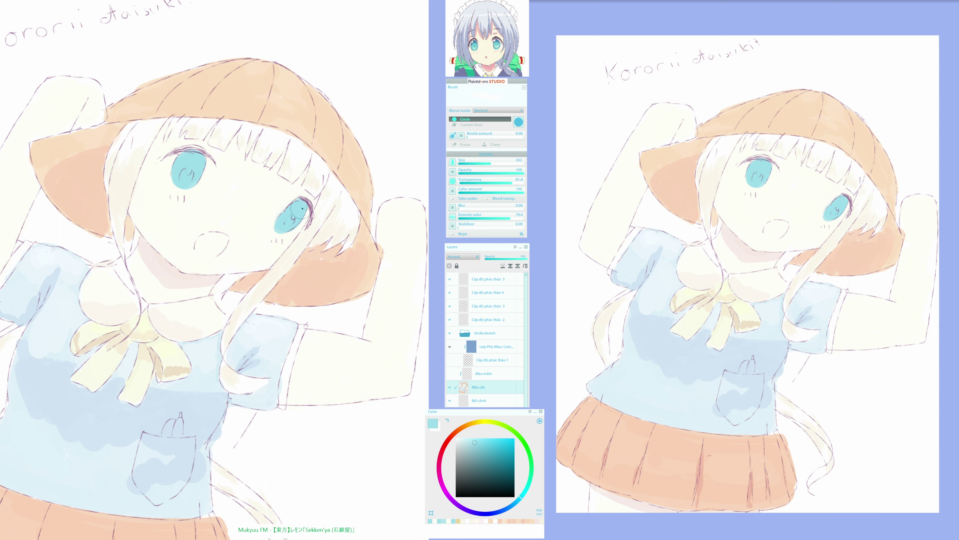
left_click(309, 208, "alt")
left_click_drag(309, 211, 311, 219)
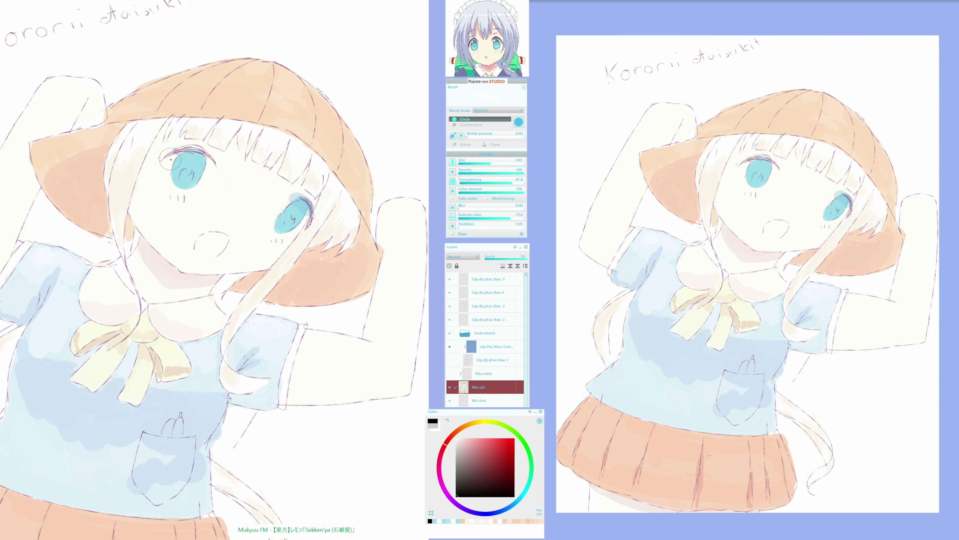
Mask the upper part of the irises with the quick mask and shade it with a deeper blue
mouse_move(170, 159)
left_mouse_down()
mouse_move(202, 161)
mouse_move(181, 153)
left_mouse_up()
key("q")
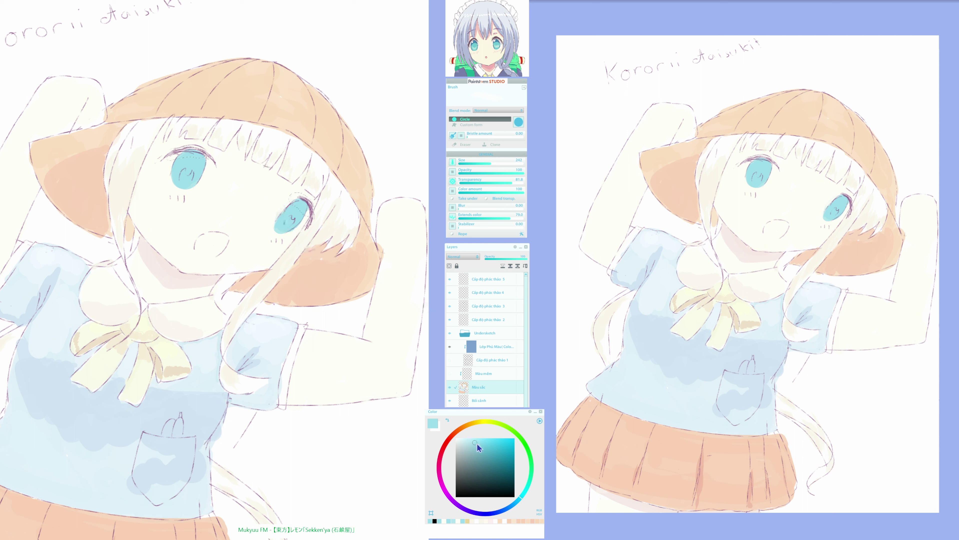
left_click(483, 449)
left_click(516, 504)
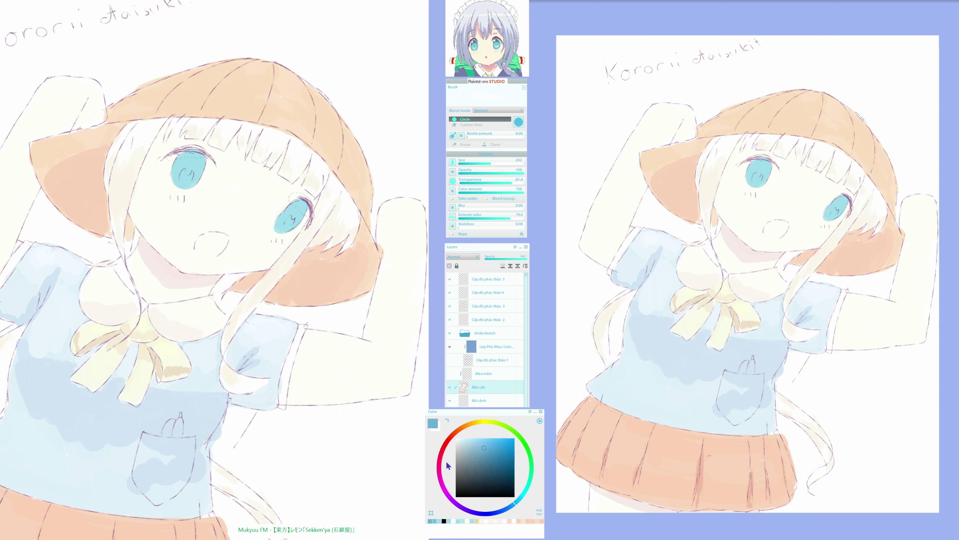
left_click(291, 208)
left_click(297, 207, "alt")
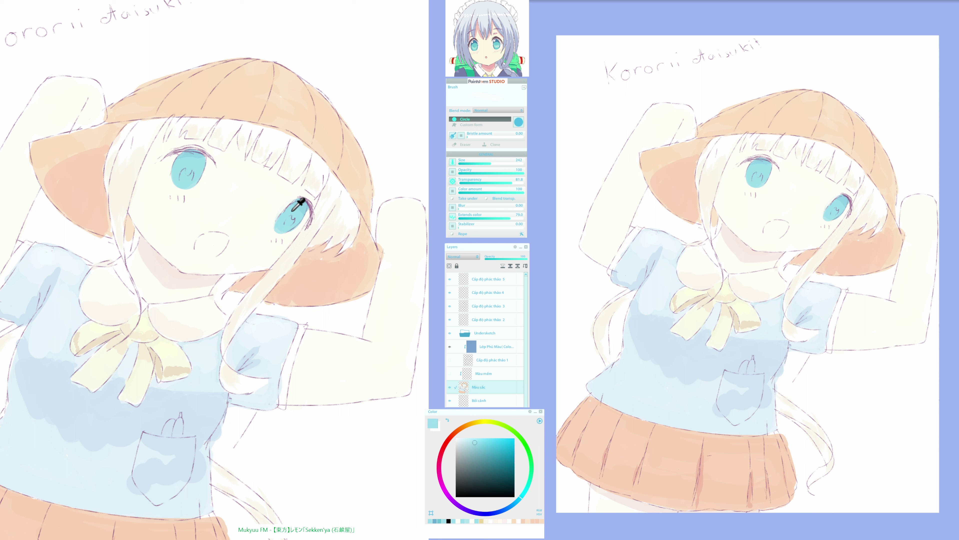
Choose a pale mint green and paint glowing highlights inside the pupils of both irises
left_click(466, 440)
left_click_drag(528, 487, 527, 482)
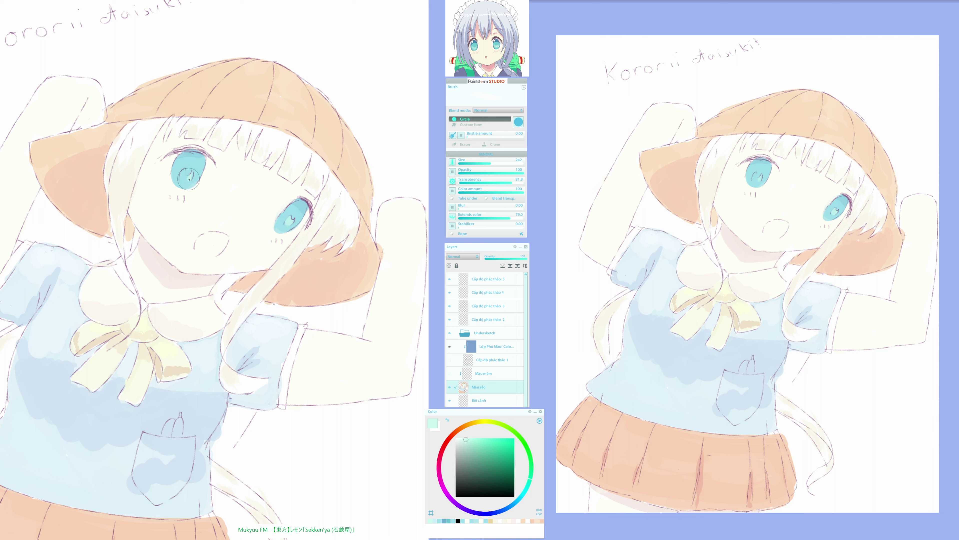
mouse_move(190, 180)
left_mouse_down()
mouse_move(182, 180)
mouse_move(189, 178)
left_mouse_up()
left_click(288, 218, "alt")
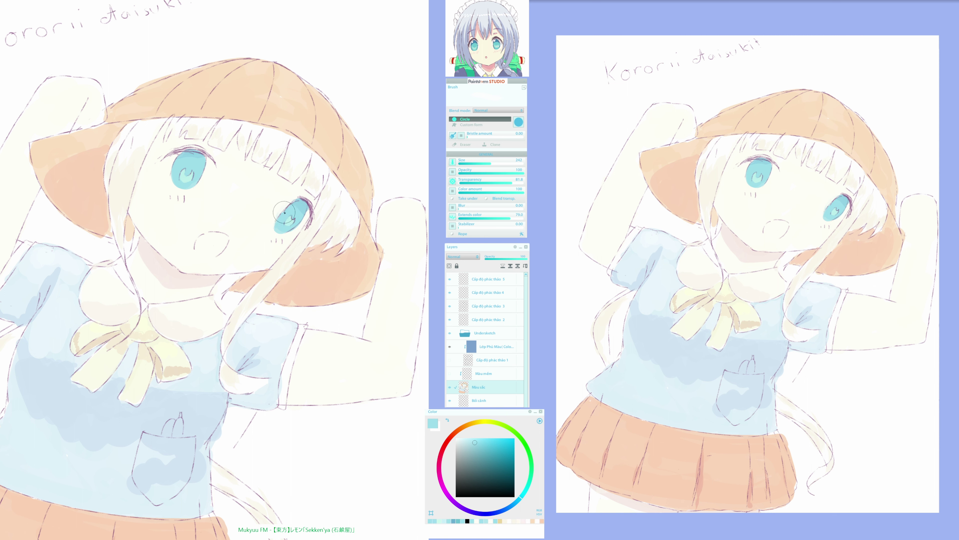
Touch up the edge of the eye beside the long lock with sampled face color, checking the mirrored canvas
left_click(282, 207, "alt")
left_click_drag(282, 207, 288, 199)
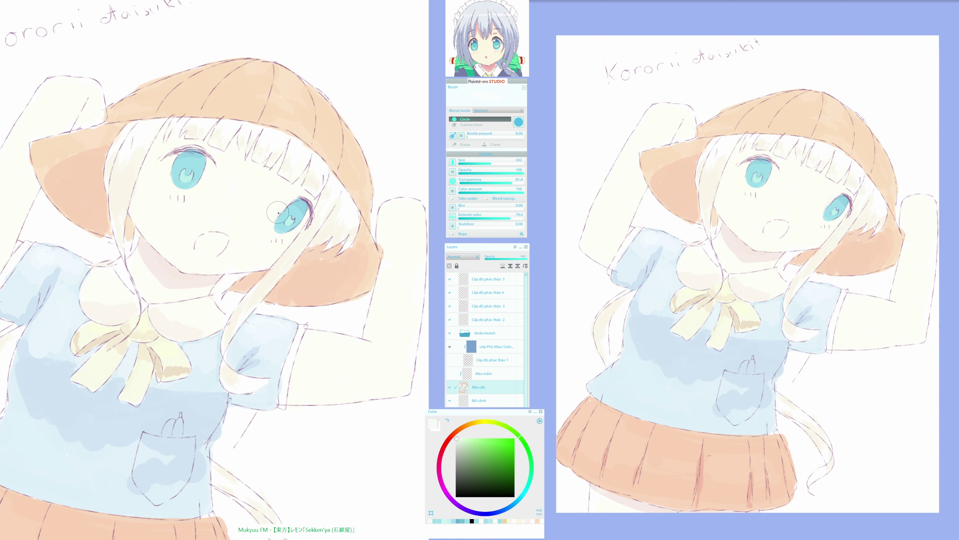
key("h")
key("h")
left_click_drag(362, 301, 393, 282)
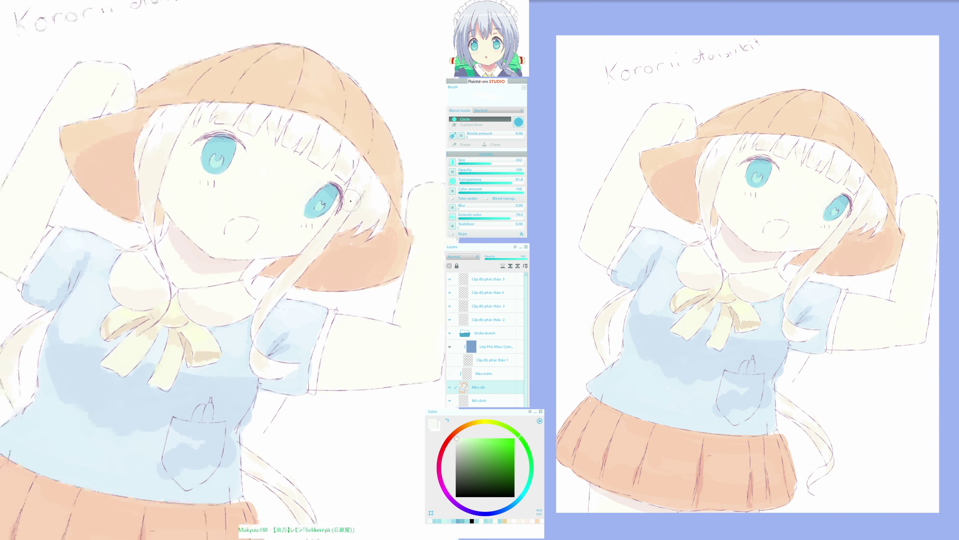
Sample the iris cyan, lighten it and dab small highlights onto the upper part of both irises
left_click(335, 197, "alt")
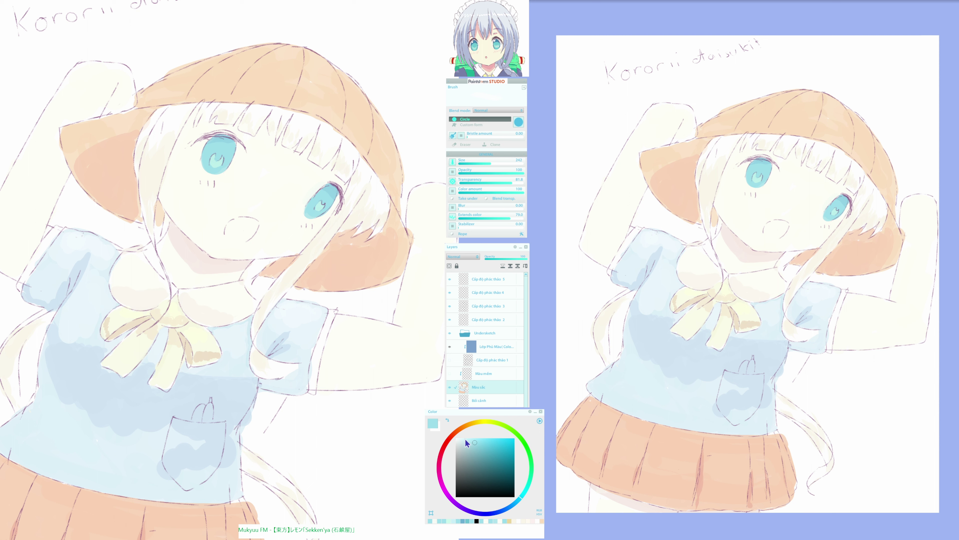
left_click(464, 439)
key("h")
key("h")
key("h")
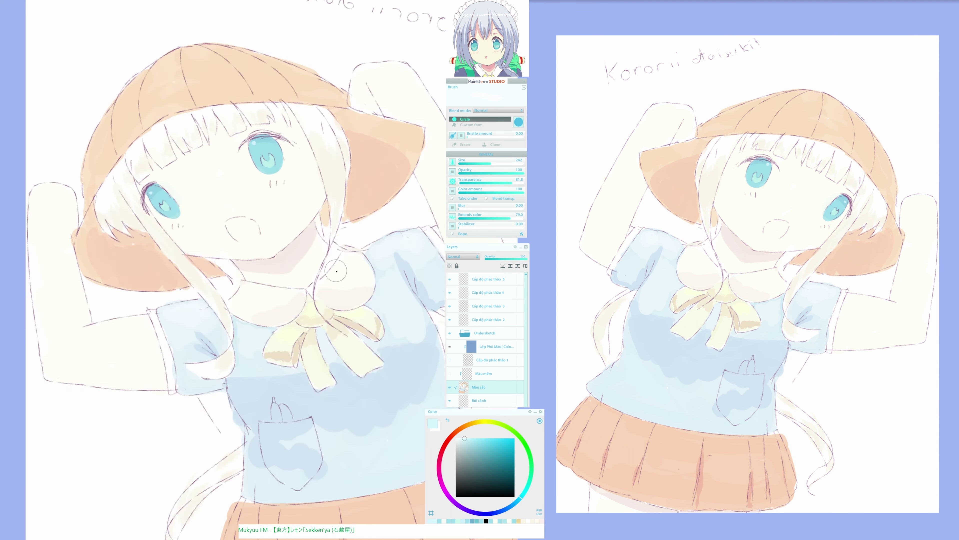
key("m")
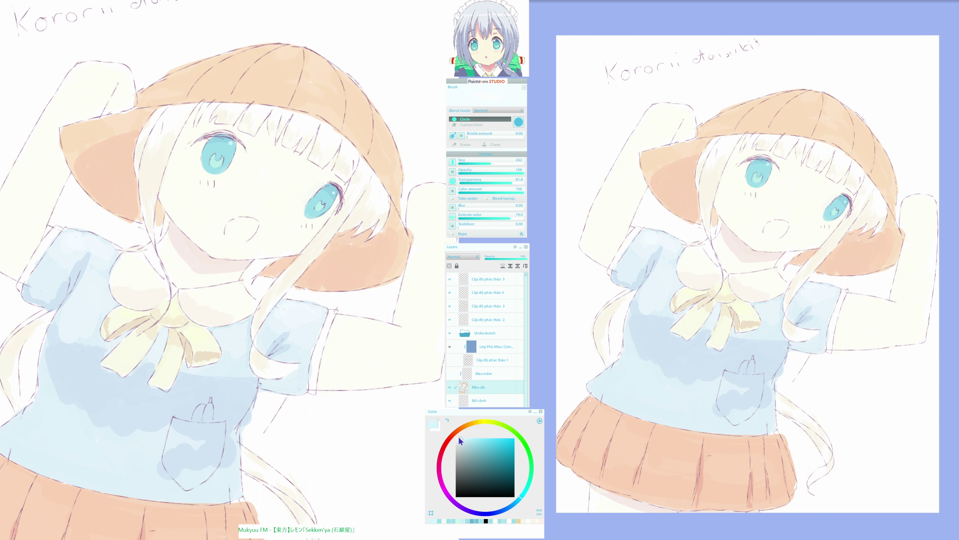
Choose a pale yellow-cream and fill the inside of the open mouth with it, checking the mirrored canvas
left_click(486, 421)
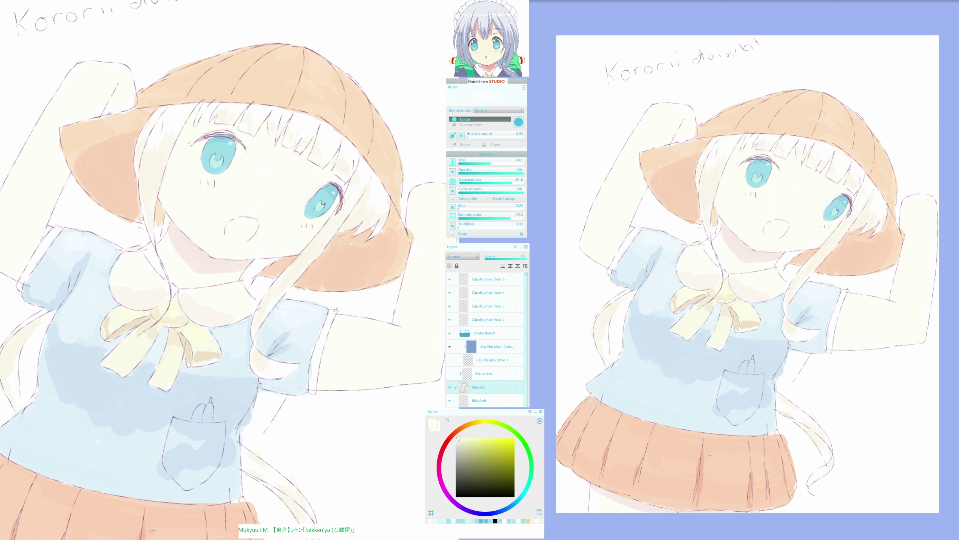
mouse_move(263, 224)
left_mouse_down()
mouse_move(236, 233)
mouse_move(239, 225)
left_mouse_up()
key("m")
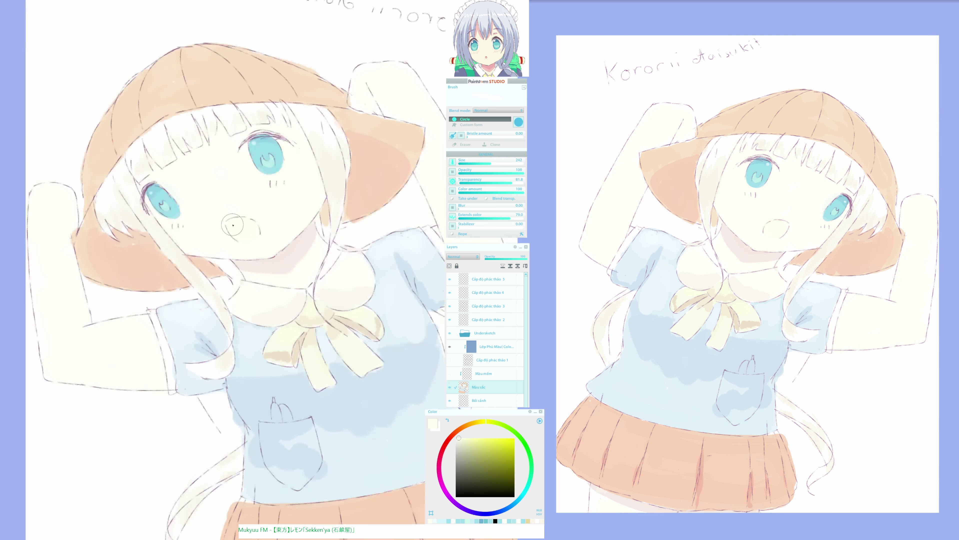
key("m")
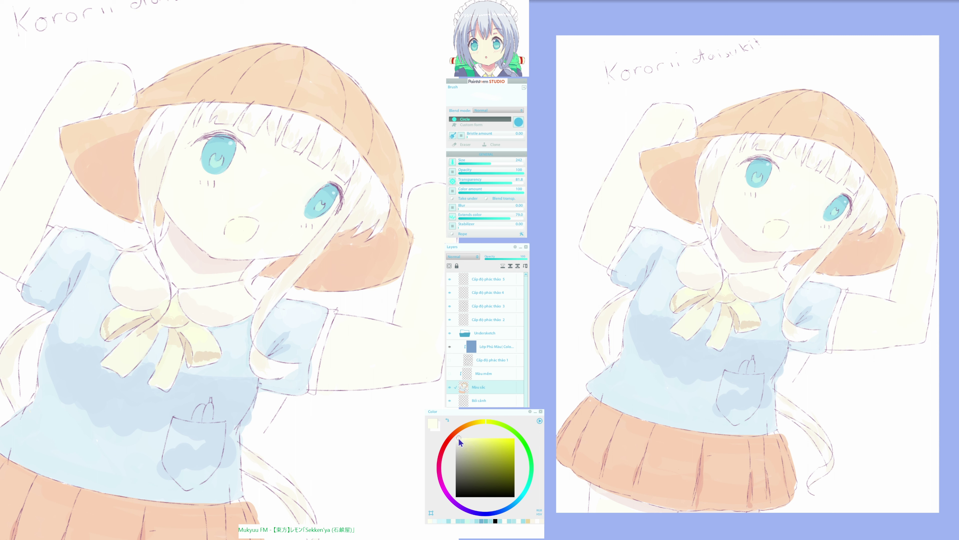
left_click(485, 421)
left_click_drag(245, 231, 234, 238)
key("h")
key("h")
Try to fill the open mouth with a soft pink at a lower brush transparency, and undo the fill
left_click(269, 176, "alt")
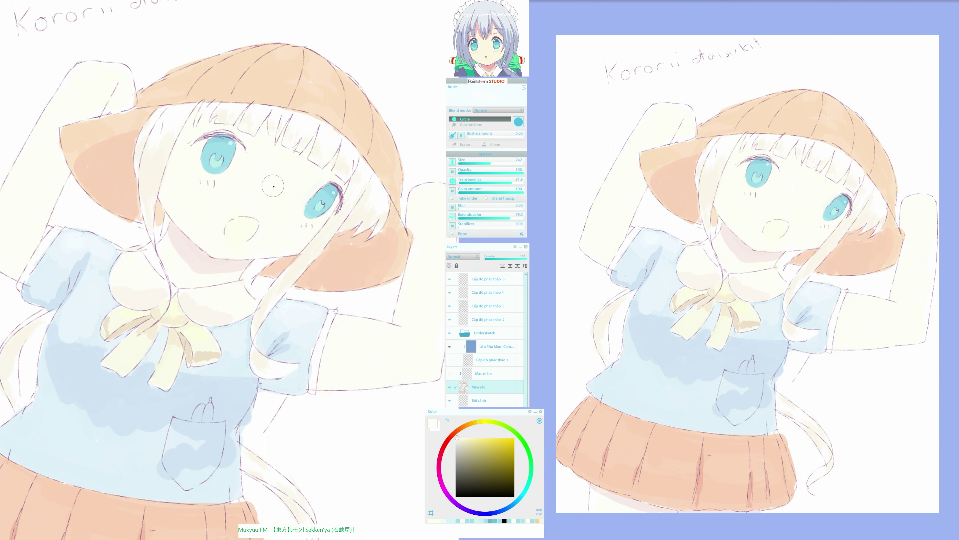
left_click(222, 188, "alt")
key("h")
key("h")
left_click(272, 190, "alt")
left_click(466, 442)
left_click(447, 442)
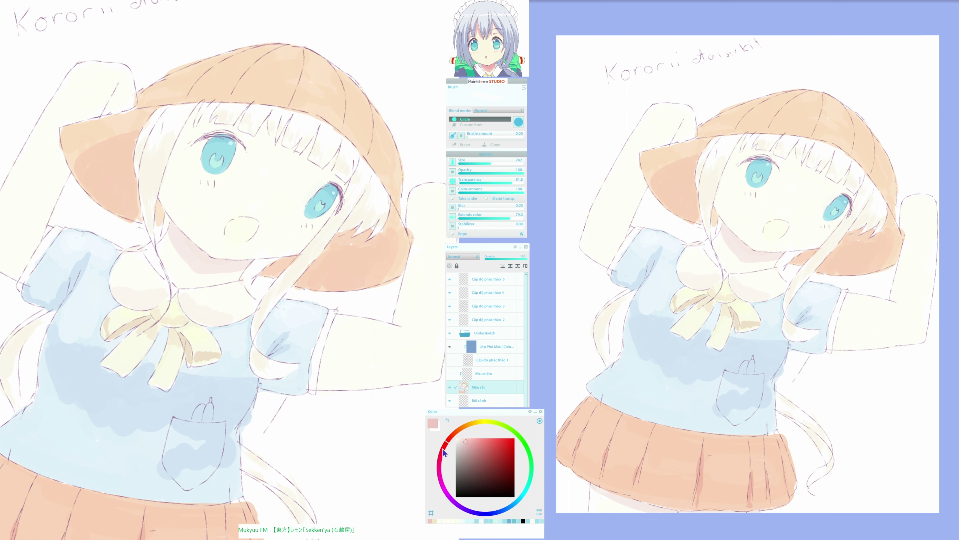
left_click(446, 445)
key("h")
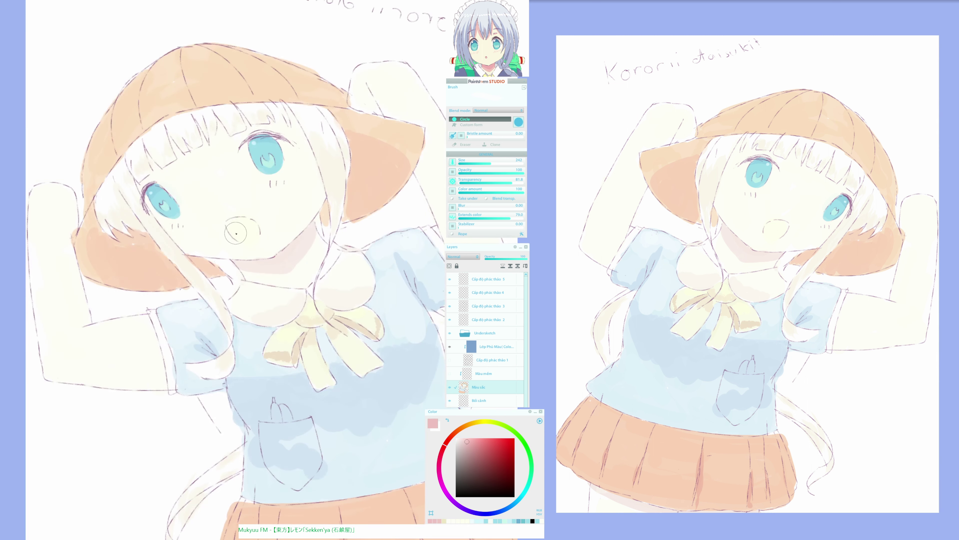
left_click_drag(236, 233, 240, 229)
key("ctrl+z")
left_click_drag(505, 183, 498, 183)
mouse_move(246, 227)
left_mouse_down()
mouse_move(227, 225)
mouse_move(254, 227)
mouse_move(230, 224)
mouse_move(239, 237)
left_mouse_up()
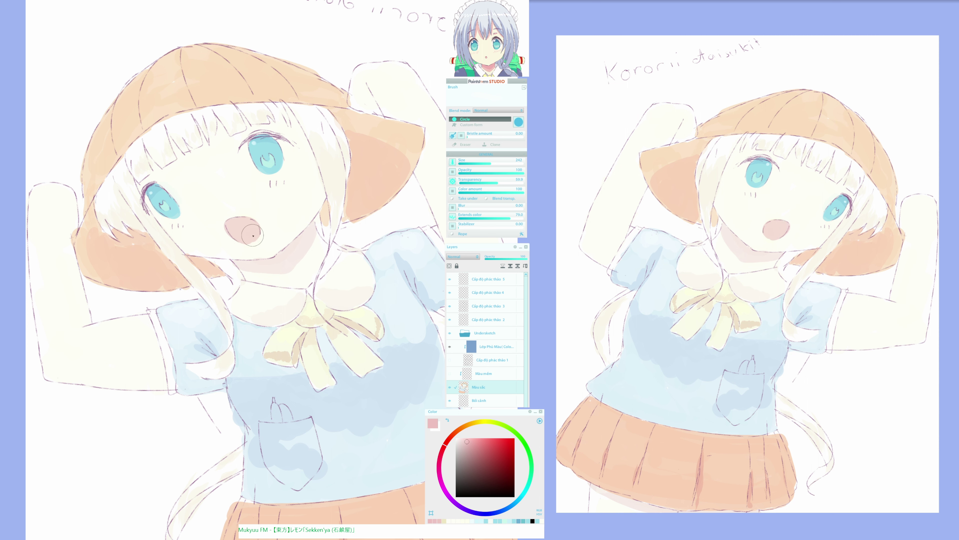
key("h")
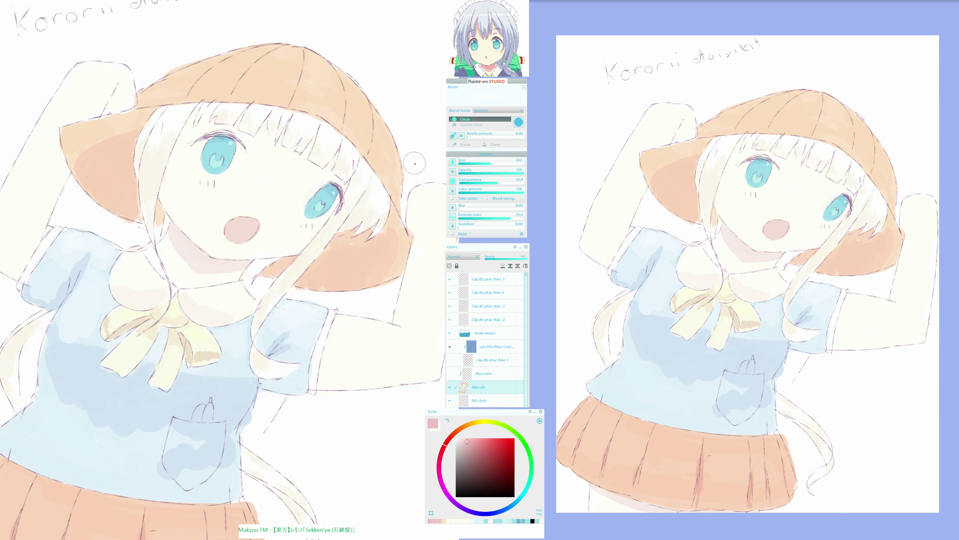
key("ctrl+z")
key("h")
key("h")
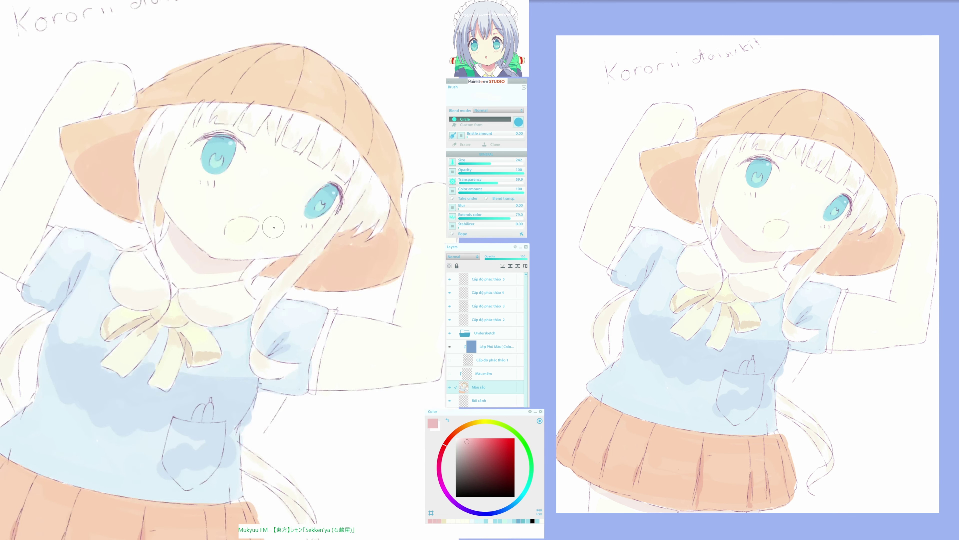
Choose a pale yellow and glaze it over the arms and other skin areas and the shirt's shoulder
left_click(251, 228, "alt")
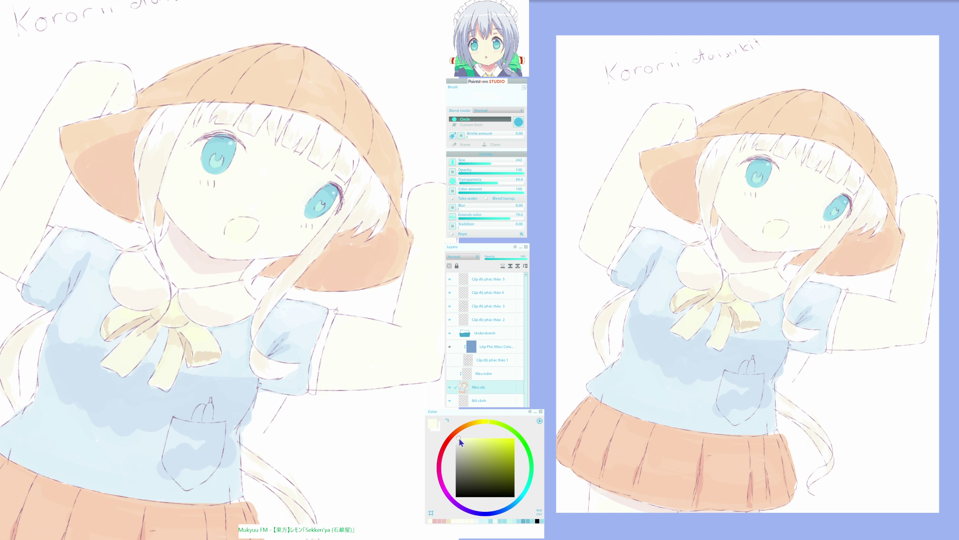
left_click(458, 437)
left_click_drag(488, 422, 486, 422)
left_click(487, 425)
left_click(275, 186, "alt")
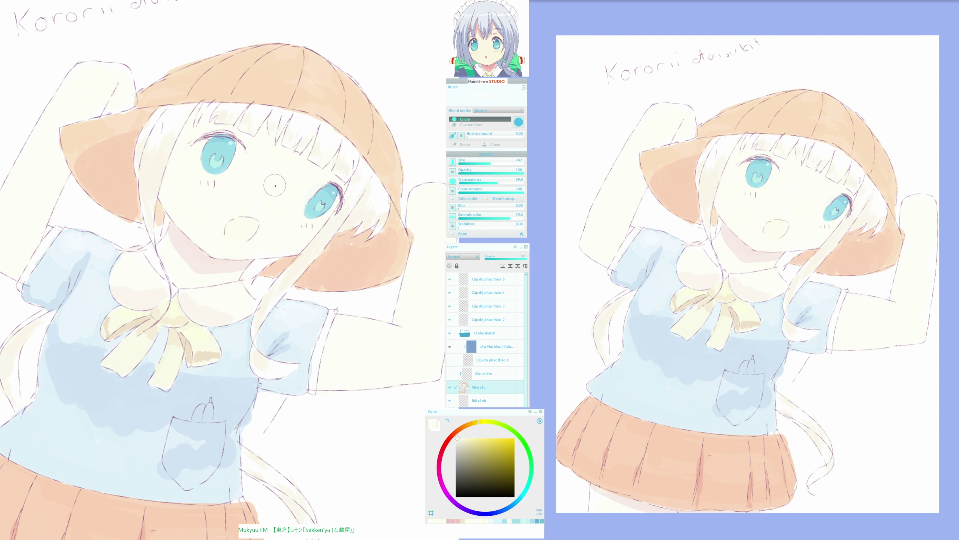
left_click(461, 438)
left_click(484, 421)
mouse_move(256, 194)
left_mouse_down()
mouse_move(279, 181)
mouse_move(266, 197)
mouse_move(252, 199)
mouse_move(260, 186)
mouse_move(218, 224)
left_mouse_up()
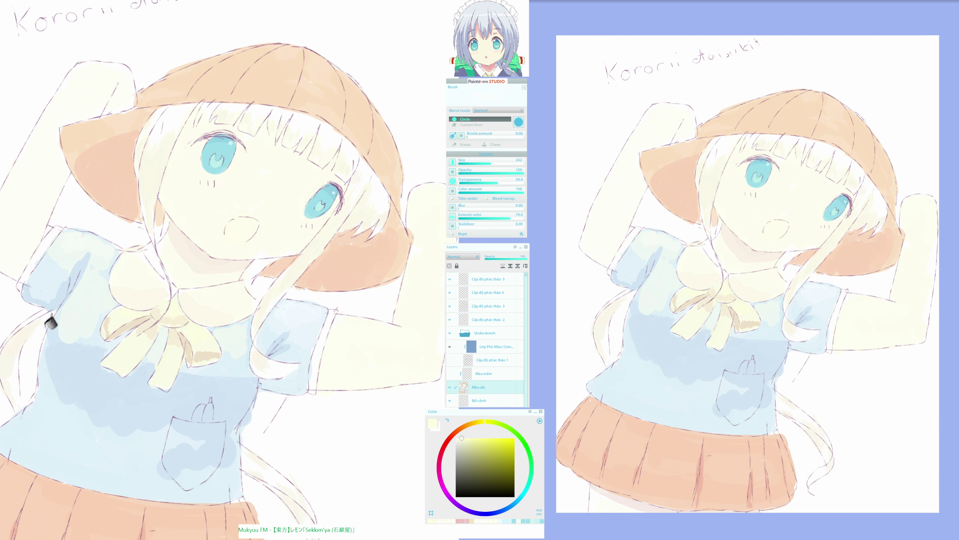
mouse_move(138, 379)
left_mouse_down()
mouse_move(162, 327)
mouse_move(169, 263)
left_mouse_up()
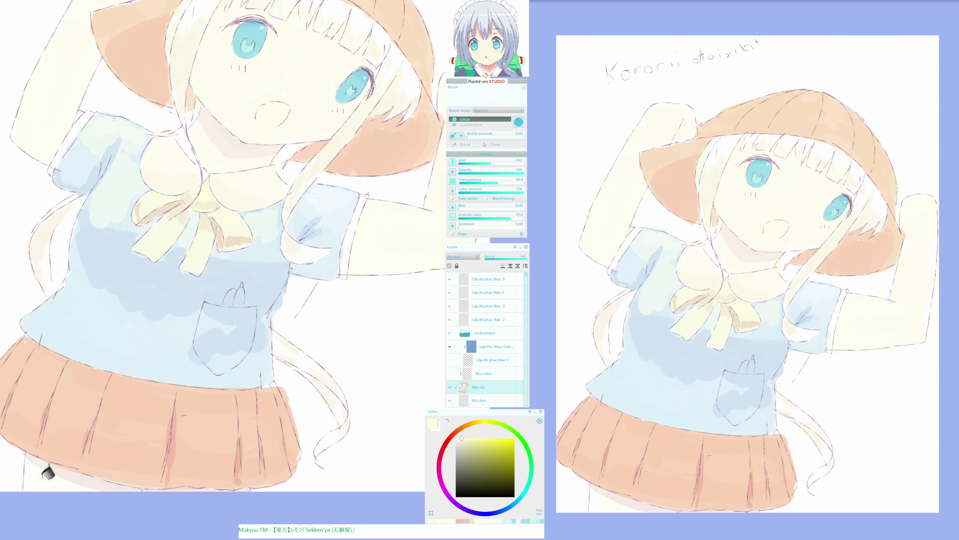
left_click_drag(208, 410, 186, 445)
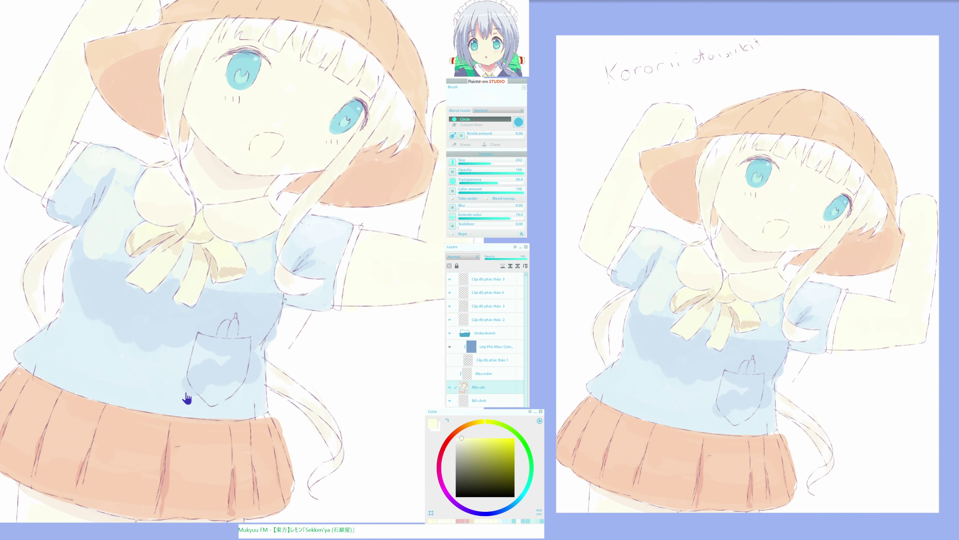
left_click_drag(188, 399, 173, 424)
left_click_drag(304, 229, 320, 246)
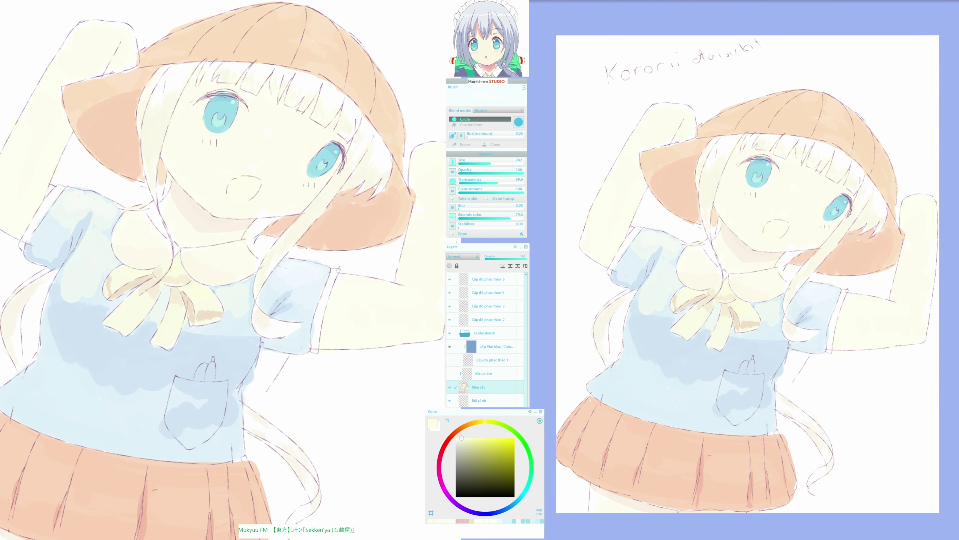
left_click(459, 436)
left_click(486, 420)
left_click_drag(288, 236, 307, 313)
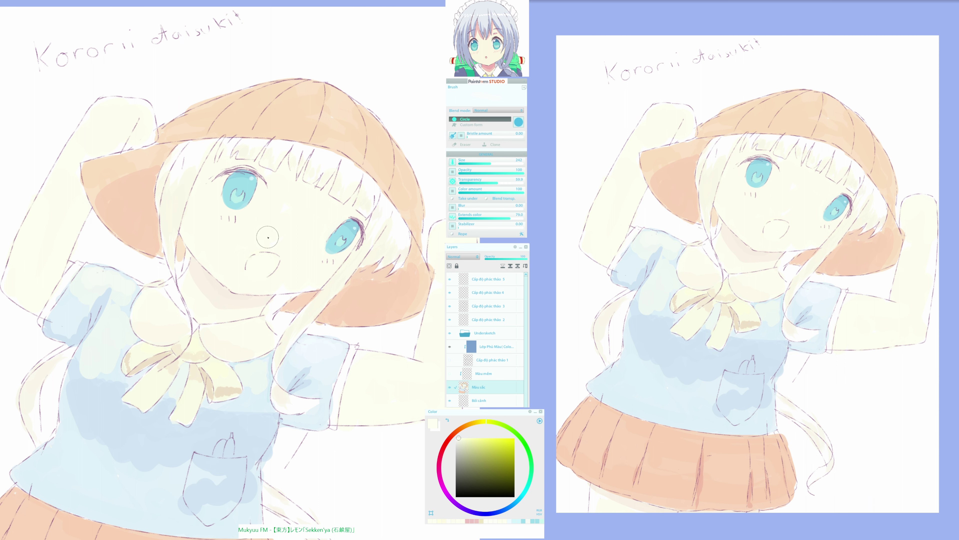
Sample the hair color, deepen it to a warmer cream and shade the bangs, side hair and long front lock
left_click(175, 203, "alt")
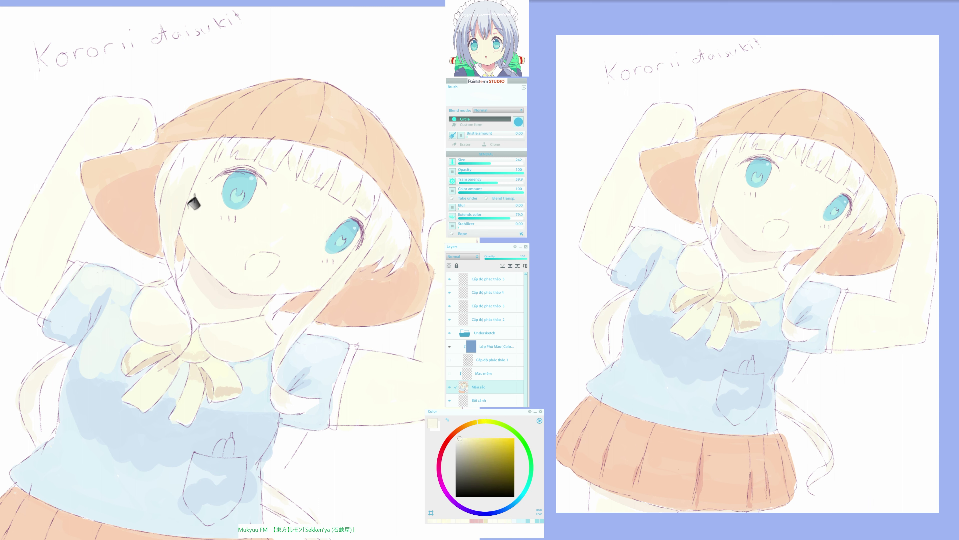
left_click(463, 441)
left_click(188, 200)
left_click(166, 170)
left_click(127, 148)
mouse_move(182, 185)
left_mouse_down()
mouse_move(172, 237)
mouse_move(173, 190)
mouse_move(168, 253)
mouse_move(167, 192)
left_mouse_up()
mouse_move(226, 163)
left_mouse_down()
mouse_move(223, 144)
mouse_move(221, 152)
mouse_move(251, 140)
mouse_move(244, 156)
mouse_move(254, 160)
mouse_move(278, 146)
mouse_move(276, 170)
mouse_move(294, 150)
mouse_move(292, 166)
mouse_move(302, 170)
mouse_move(303, 156)
mouse_move(301, 165)
mouse_move(320, 160)
mouse_move(318, 183)
left_mouse_up()
mouse_move(343, 171)
left_mouse_down()
mouse_move(343, 198)
mouse_move(352, 187)
mouse_move(349, 199)
mouse_move(377, 189)
mouse_move(364, 187)
mouse_move(361, 208)
left_mouse_up()
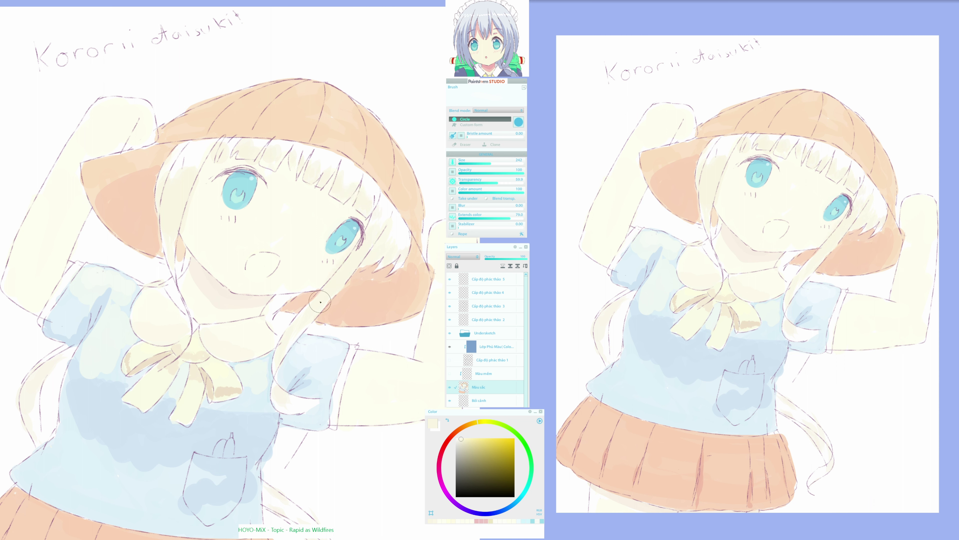
mouse_move(297, 331)
left_mouse_down()
mouse_move(286, 349)
mouse_move(315, 311)
mouse_move(264, 364)
mouse_move(296, 339)
left_mouse_up()
mouse_move(280, 375)
left_mouse_down()
mouse_move(272, 403)
mouse_move(284, 415)
mouse_move(276, 385)
mouse_move(305, 407)
left_mouse_up()
mouse_move(395, 233)
left_mouse_down()
mouse_move(374, 262)
mouse_move(399, 234)
mouse_move(403, 253)
left_mouse_up()
Paint the long hair strands behind the body on both sides with the warm cream
mouse_move(45, 377)
left_mouse_down()
mouse_move(26, 422)
mouse_move(30, 399)
left_mouse_up()
mouse_move(71, 434)
left_mouse_down()
mouse_move(138, 262)
mouse_move(137, 228)
mouse_move(166, 368)
mouse_move(205, 365)
mouse_move(298, 301)
left_mouse_up()
key("h")
mouse_move(227, 344)
left_mouse_down()
mouse_move(189, 375)
mouse_move(208, 358)
mouse_move(181, 399)
mouse_move(198, 368)
mouse_move(178, 398)
mouse_move(186, 376)
mouse_move(180, 439)
mouse_move(172, 411)
mouse_move(200, 433)
left_mouse_up()
key("h")
left_click_drag(134, 406, 183, 394)
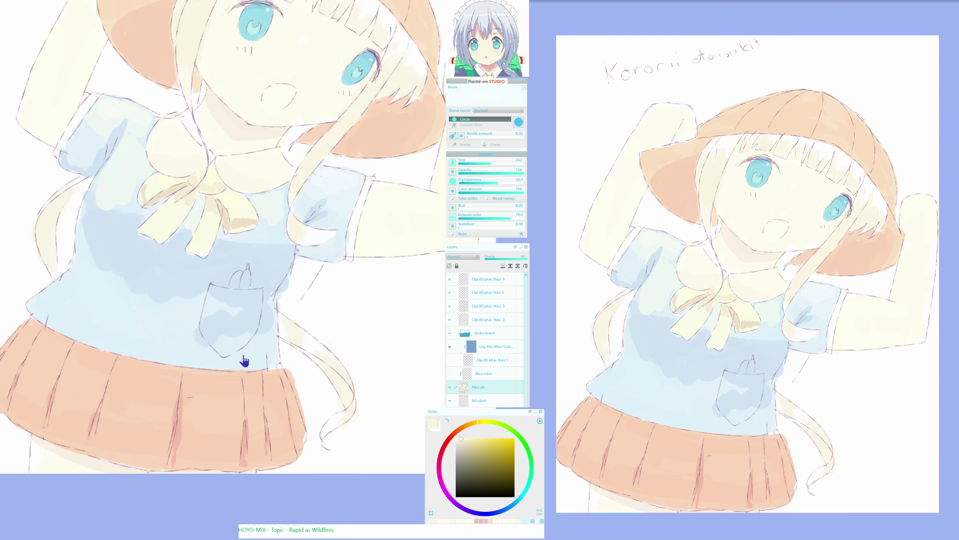
left_click_drag(243, 359, 208, 412)
left_click_drag(274, 322, 262, 403)
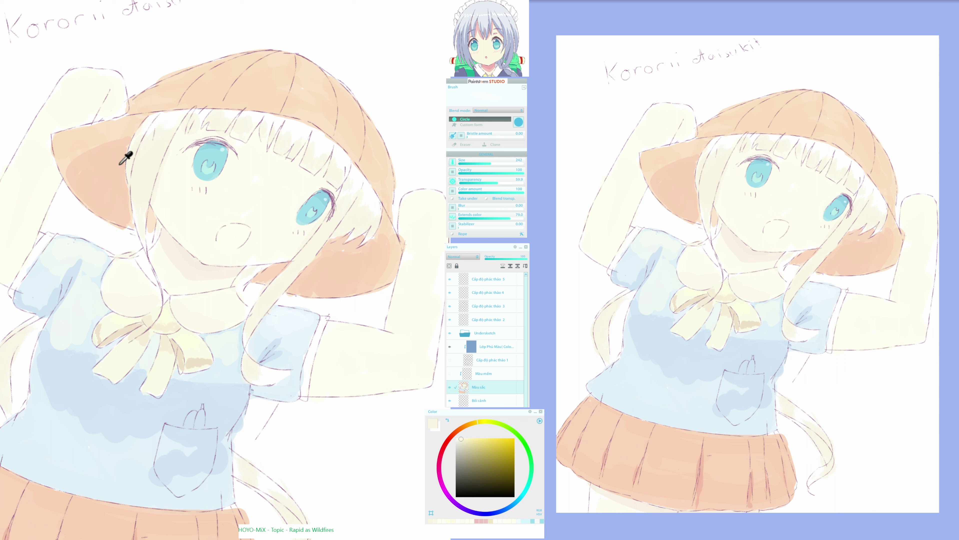
Sample the cap's peach, lighten it and fill the shirt pocket, sampling the shirt's blue to tidy its edge
left_click(127, 154, "alt")
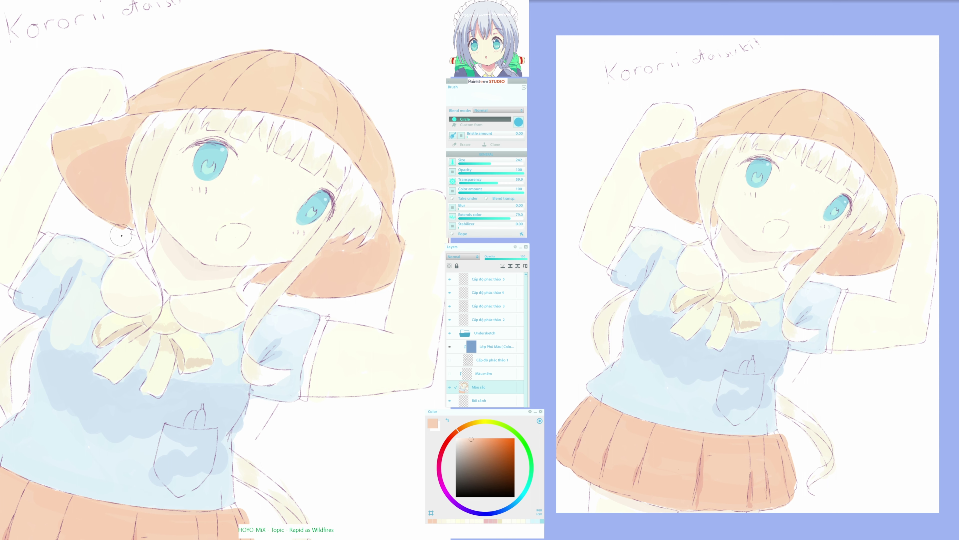
left_click_drag(405, 312, 355, 235)
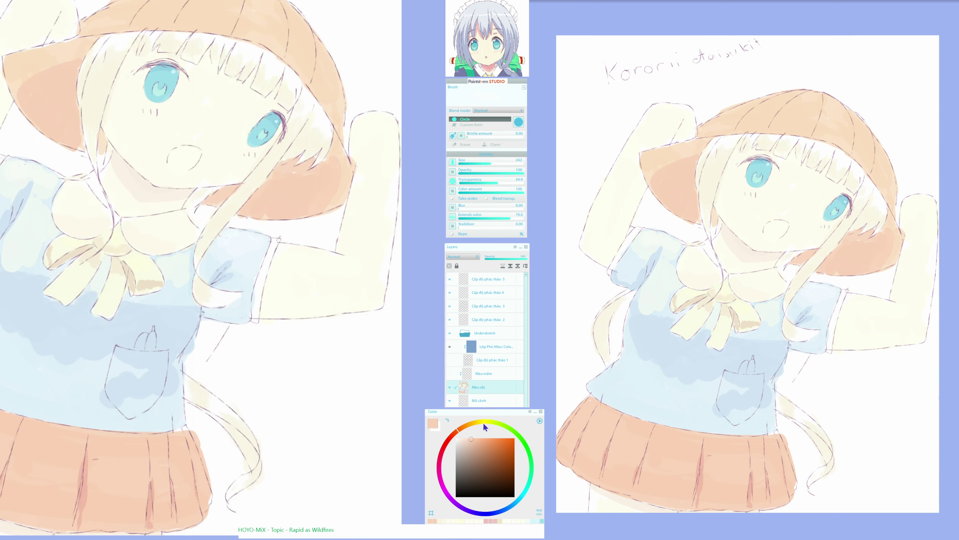
left_click(459, 437)
left_click(510, 183)
mouse_move(155, 383)
left_mouse_down()
mouse_move(202, 371)
mouse_move(165, 368)
mouse_move(175, 342)
mouse_move(212, 350)
mouse_move(208, 365)
left_mouse_up()
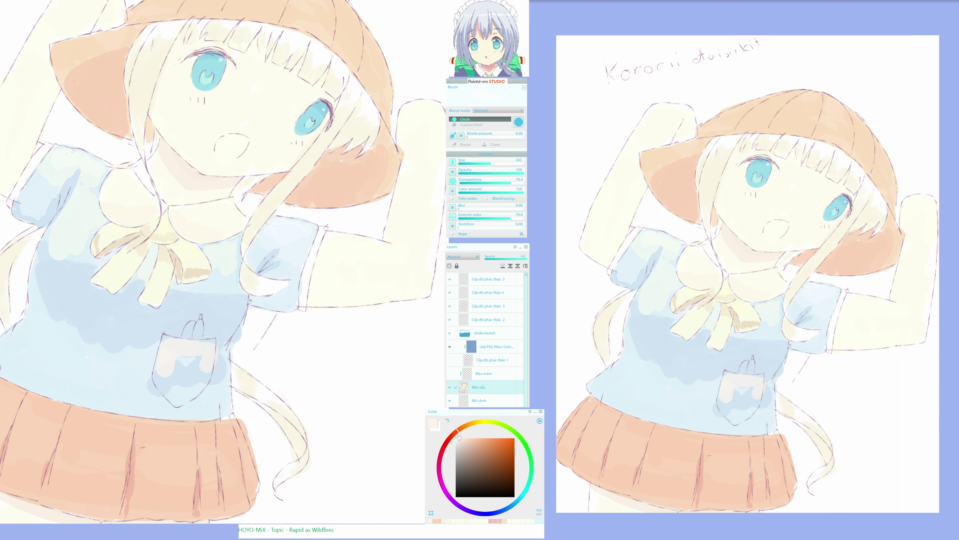
mouse_move(172, 350)
left_mouse_down()
mouse_move(166, 338)
mouse_move(167, 374)
mouse_move(181, 363)
mouse_move(199, 380)
mouse_move(178, 394)
mouse_move(154, 365)
mouse_move(172, 400)
mouse_move(166, 340)
mouse_move(210, 343)
mouse_move(179, 340)
mouse_move(207, 346)
mouse_move(208, 362)
left_mouse_up()
left_click(218, 369, "alt")
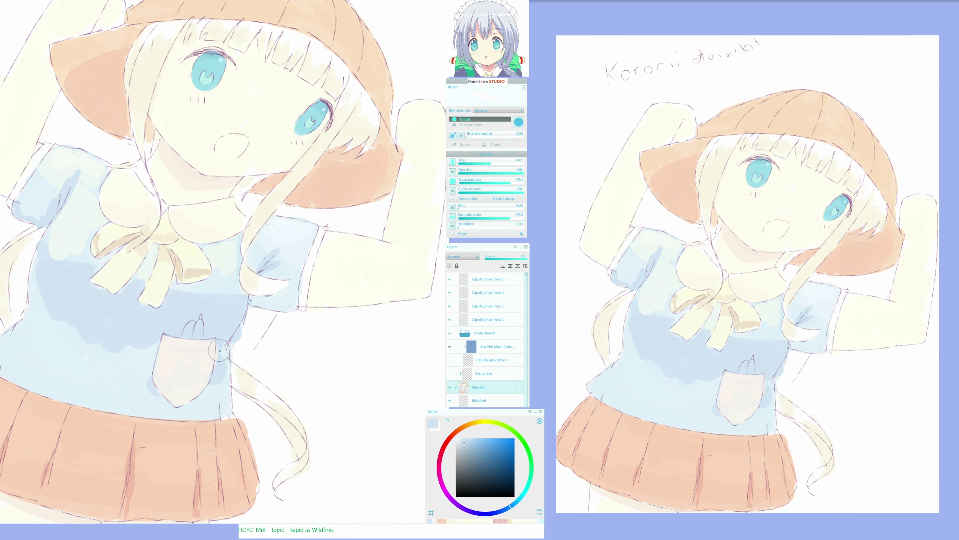
Paint the items sticking out of the pocket with a pale blue-grey, redoing the first highlight stroke in a lighter tone
left_click_drag(197, 381, 223, 426)
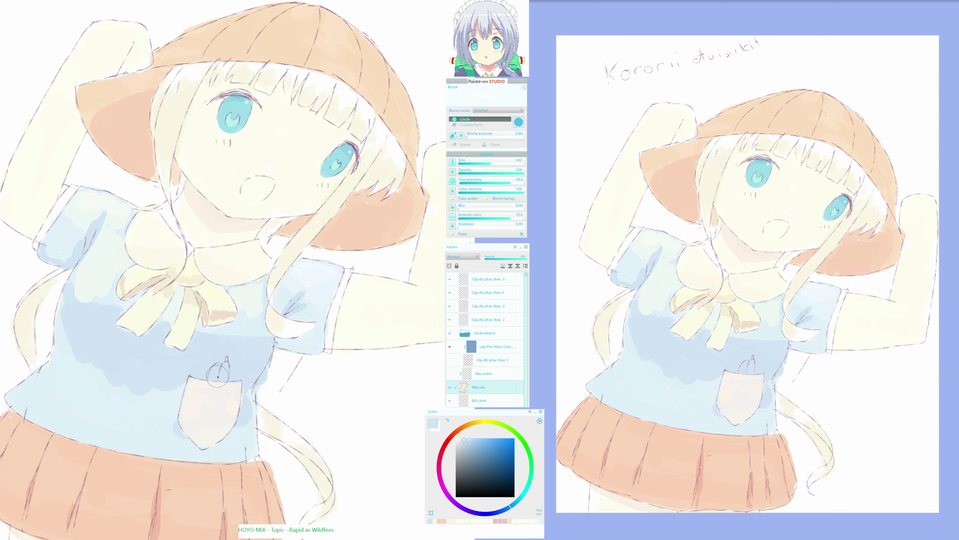
left_click(217, 372, "alt")
left_click(227, 371, "alt")
left_click_drag(466, 459, 458, 439)
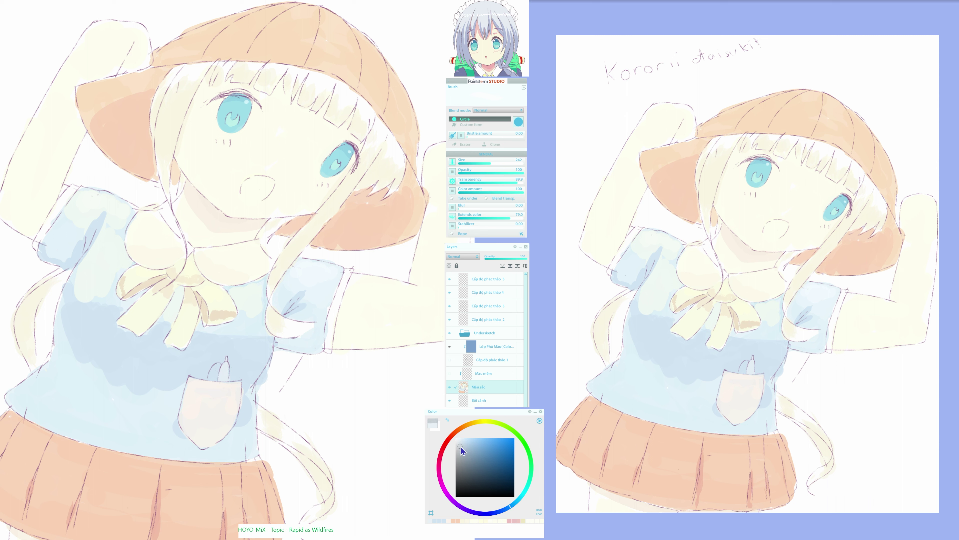
left_click_drag(459, 444, 458, 444)
left_click_drag(225, 373, 226, 382)
key("ctrl+z")
left_click_drag(458, 441, 457, 439)
Choose a soft green and color the rounded item sticking out of the pocket
left_click(214, 372)
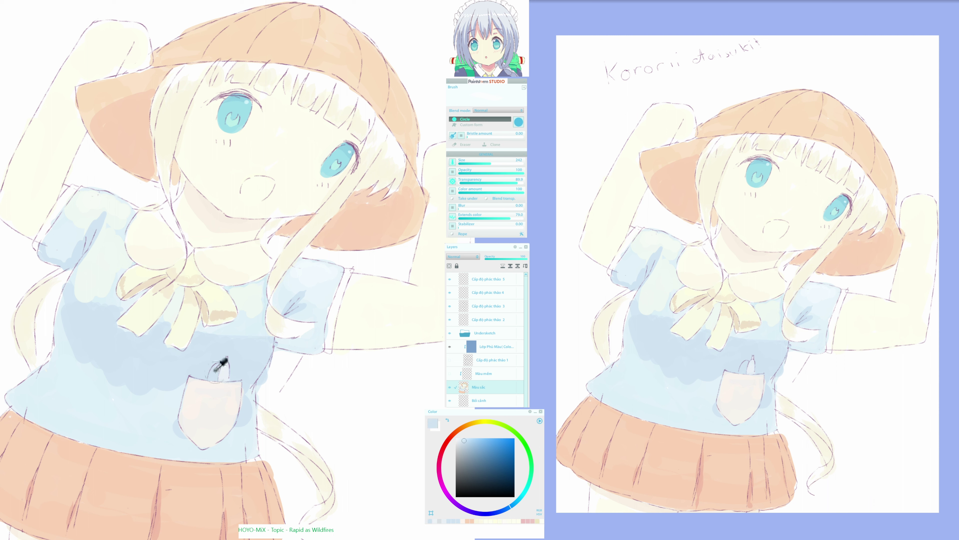
left_click(474, 446)
left_click(532, 459)
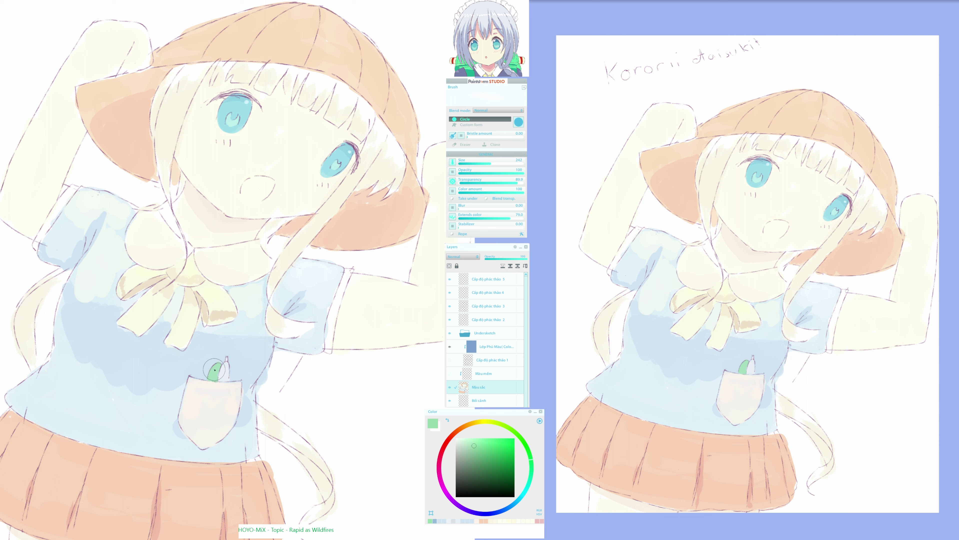
Deepen the green pocket item's shading with a slightly darker green, and touch up the pocket with a redder tint of its own sampled color
left_click_drag(517, 183, 509, 183)
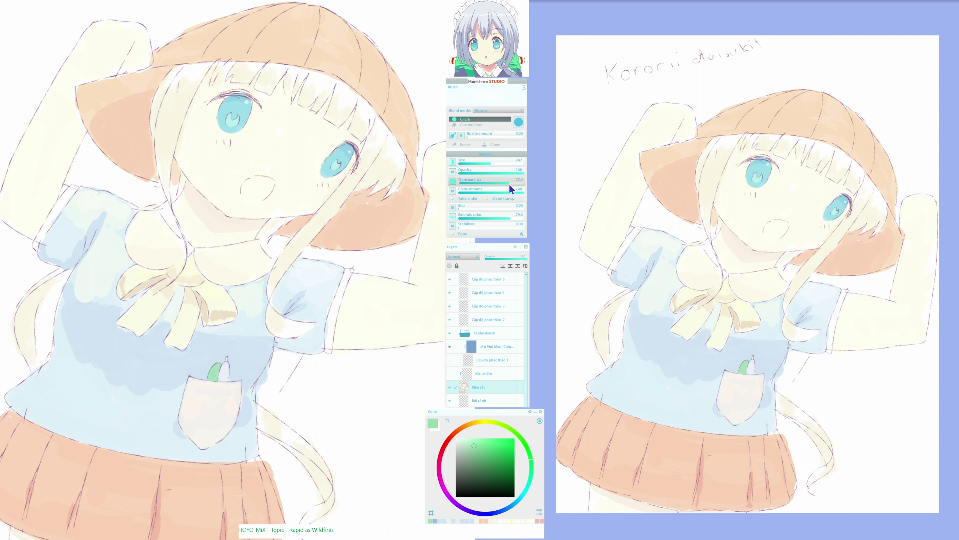
left_click(477, 449)
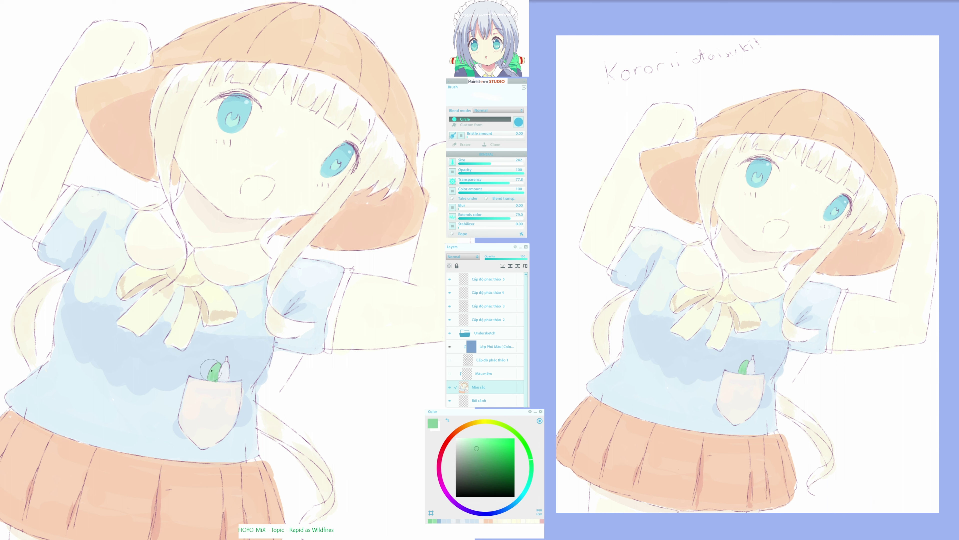
left_click(208, 386, "alt")
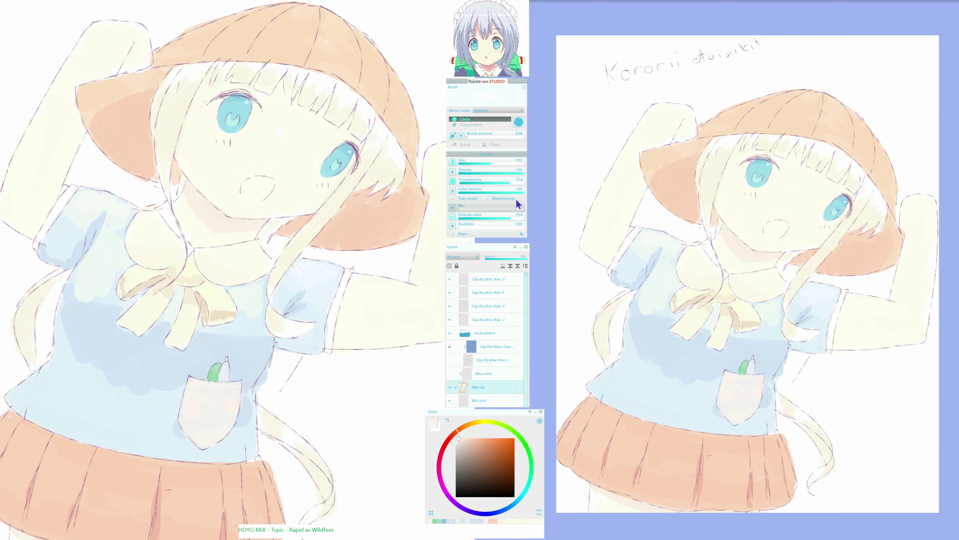
left_click(514, 183)
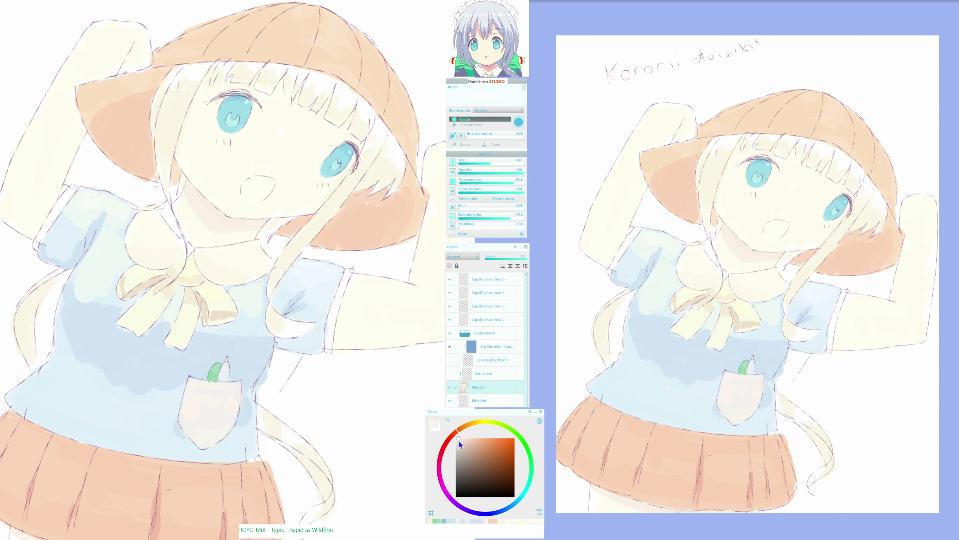
left_click(459, 440)
left_click(457, 430)
key("h")
key("h")
left_click_drag(338, 257, 342, 261)
Sample a cream from the figure, shift it to warm beige and try a shadow stroke on the arm beside the sleeve hem, undoing the stroke
left_click(224, 219, "alt")
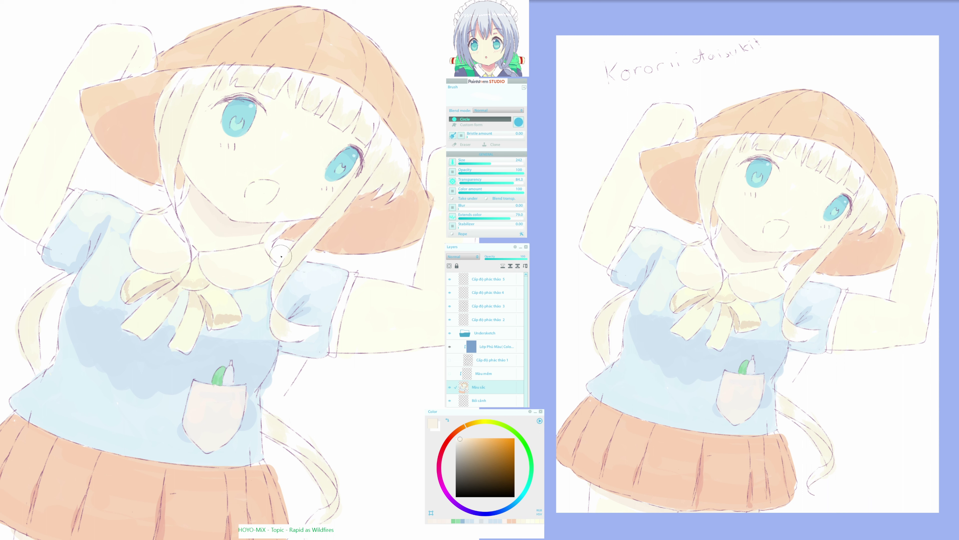
left_click(460, 439)
left_click(461, 440)
left_click(464, 426)
left_click_drag(356, 286, 342, 332)
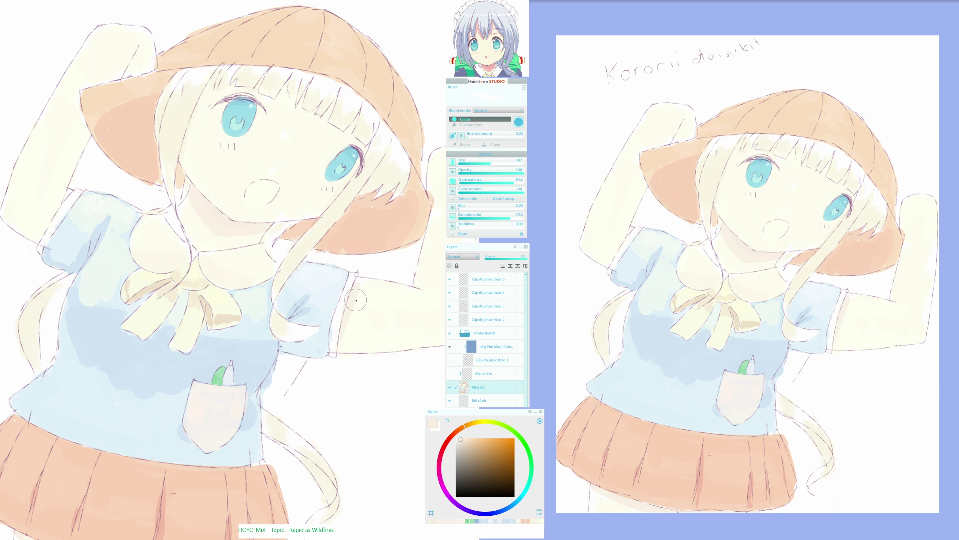
key("ctrl+z")
Mask a narrow band on both arms just outside the sleeve hems and convert the mask into a selection
key("alt")
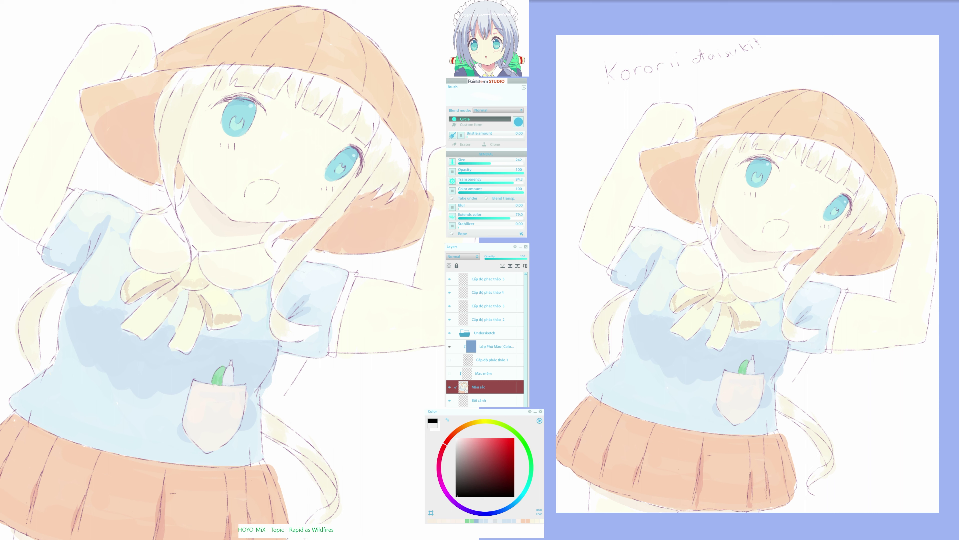
left_click(514, 186)
left_click_drag(359, 268, 339, 367)
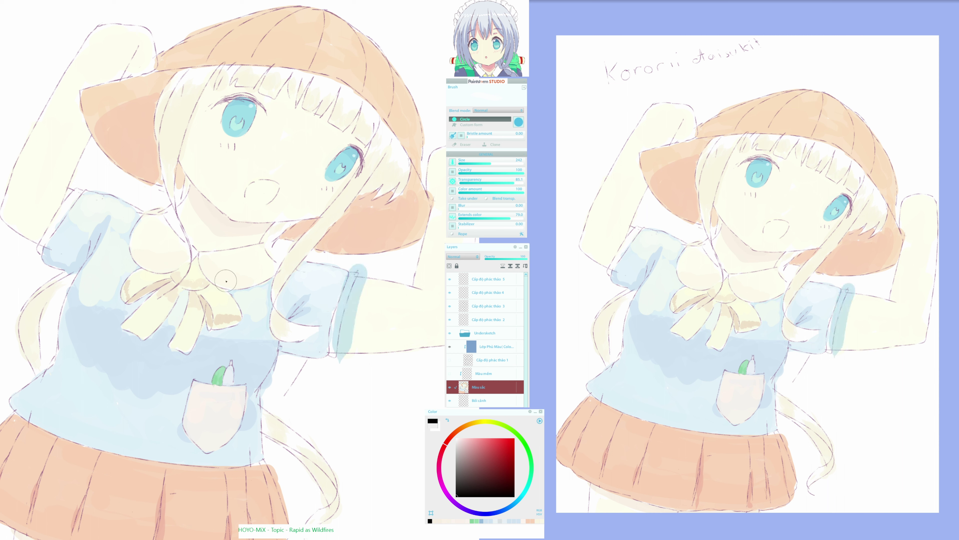
left_click_drag(74, 184, 28, 247)
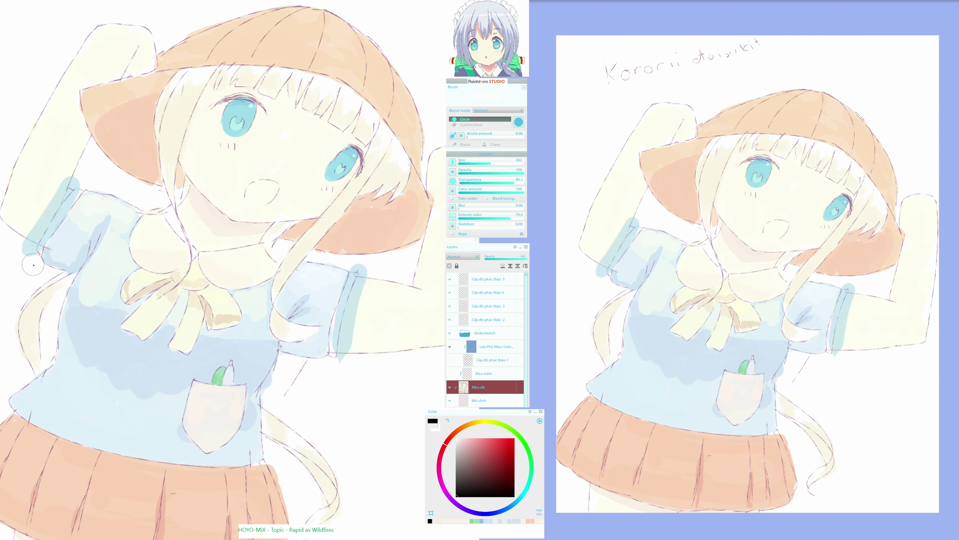
key("q")
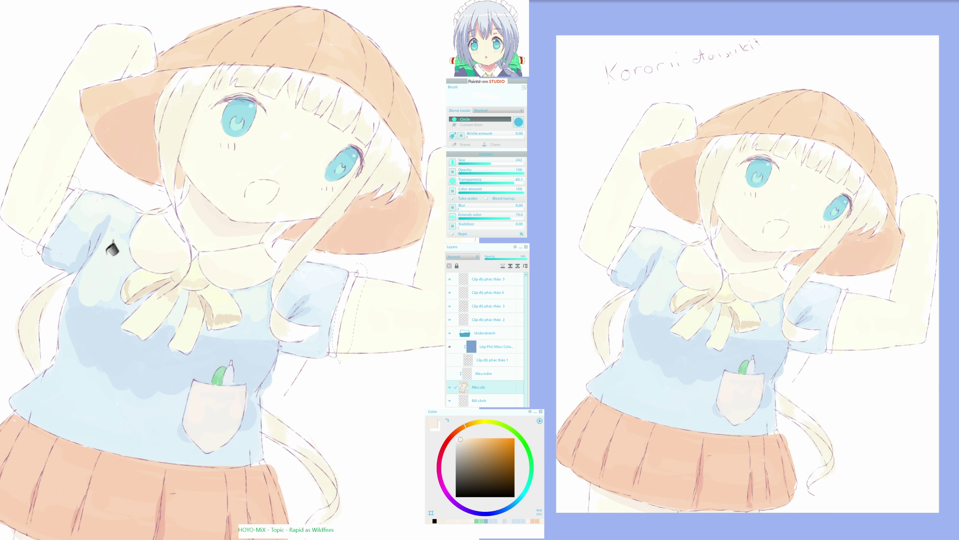
Color the selected arm bands with the beige as sleeve shadows and tidy their edges with colors sampled nearby
left_click(50, 222)
left_click(66, 207, "alt")
mouse_move(65, 207)
left_mouse_down()
mouse_move(50, 234)
mouse_move(64, 213)
left_mouse_up()
left_click(67, 212, "alt")
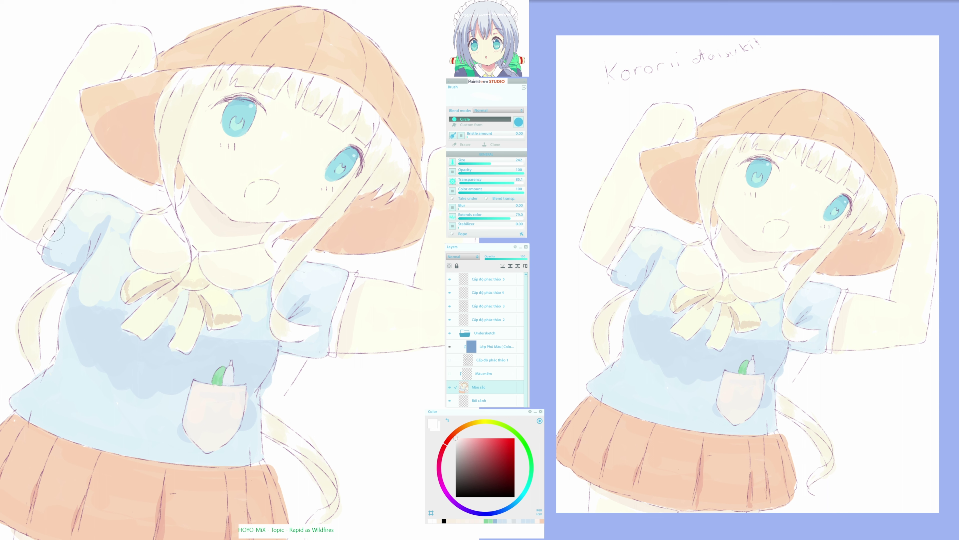
left_click(43, 233, "alt")
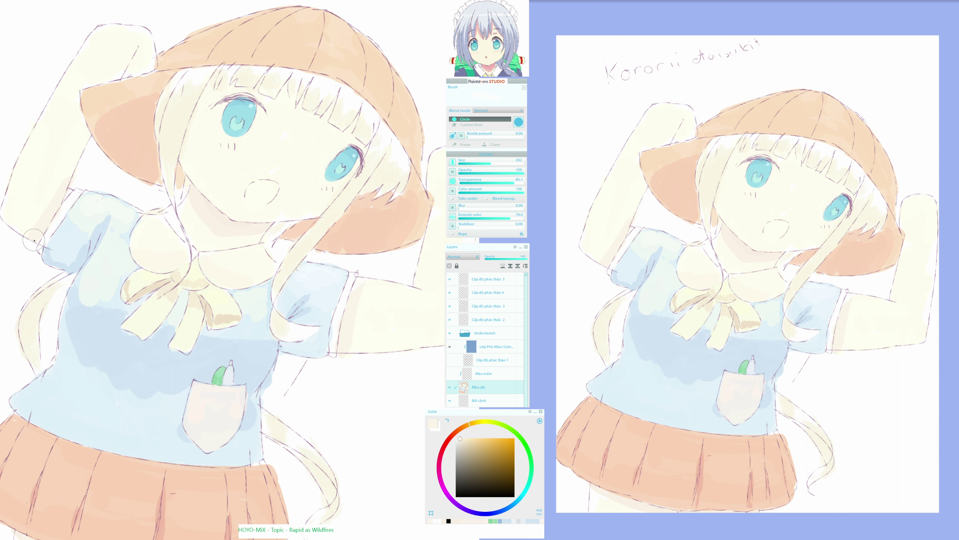
left_click(33, 238, "alt")
Switch to the sketch line layer and clean up the lines around the sleeve hem with the eraser and the line brush
left_click(371, 163, "ctrl")
key("e")
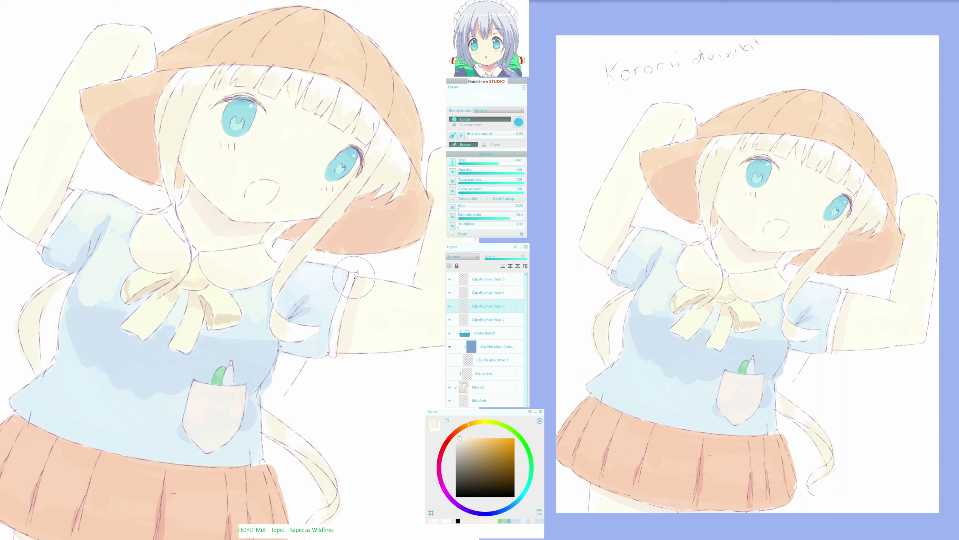
key("e")
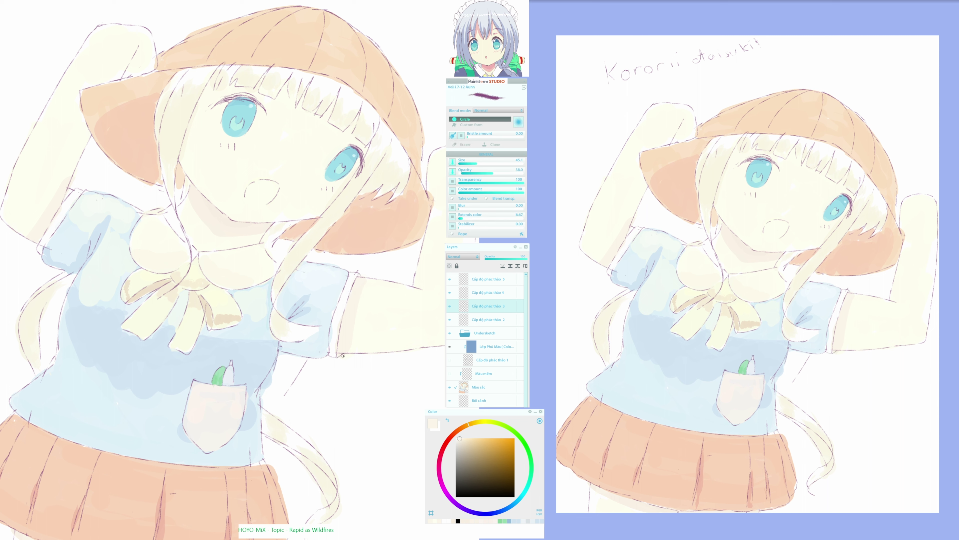
key("e")
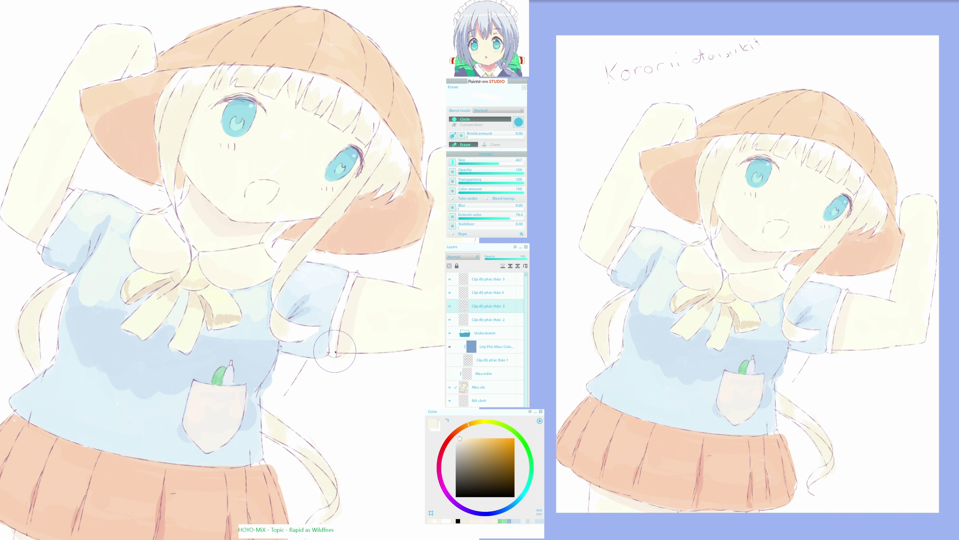
Return to the base color layer, sample the sleeve's pale blue and touch up the sleeve along its hem
left_click(335, 305, "ctrl")
key("e")
left_click(330, 307, "alt")
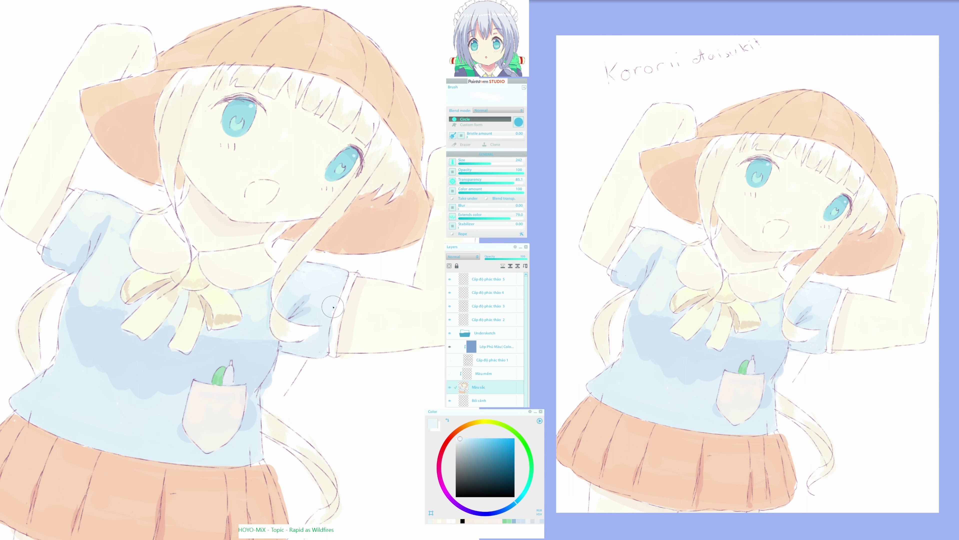
mouse_move(339, 301)
left_mouse_down()
mouse_move(343, 288)
mouse_move(336, 296)
left_mouse_up()
key("h")
key("h")
left_click_drag(284, 375, 304, 392)
key("h")
key("h")
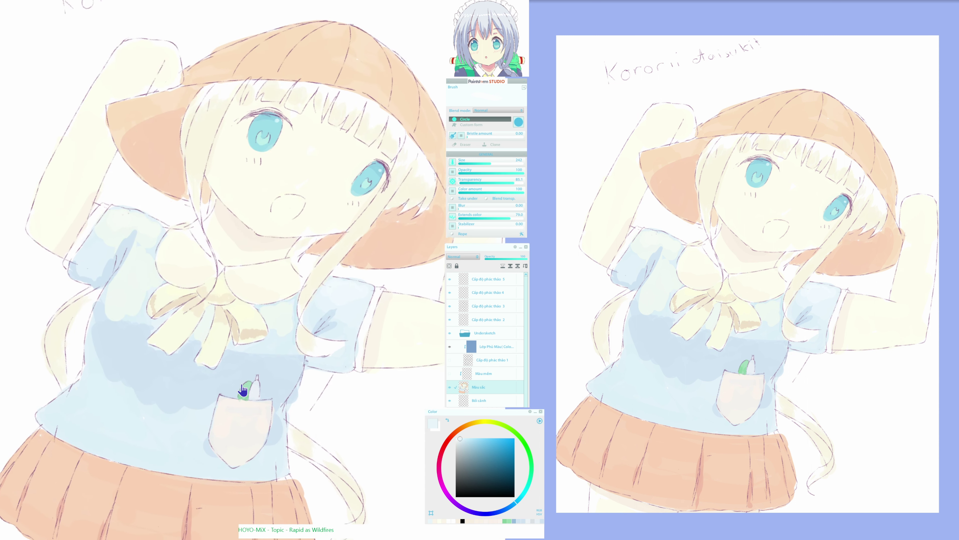
Sample the shirt's shadow blue and the bow's pale cream to tidy the color edges around the hanging ribbon ends
left_click_drag(244, 392, 251, 395)
left_click(154, 352, "alt")
left_click_drag(159, 352, 159, 351)
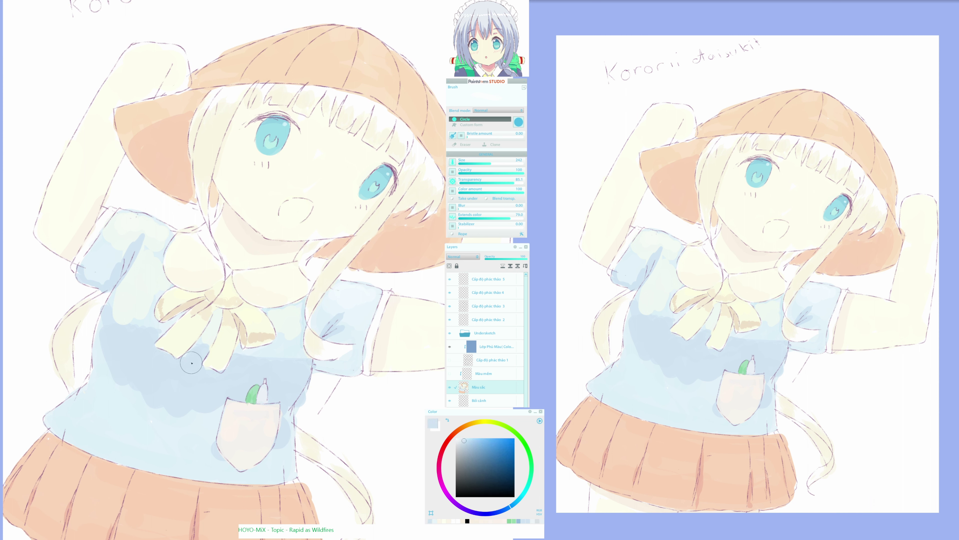
left_click(222, 365, "alt")
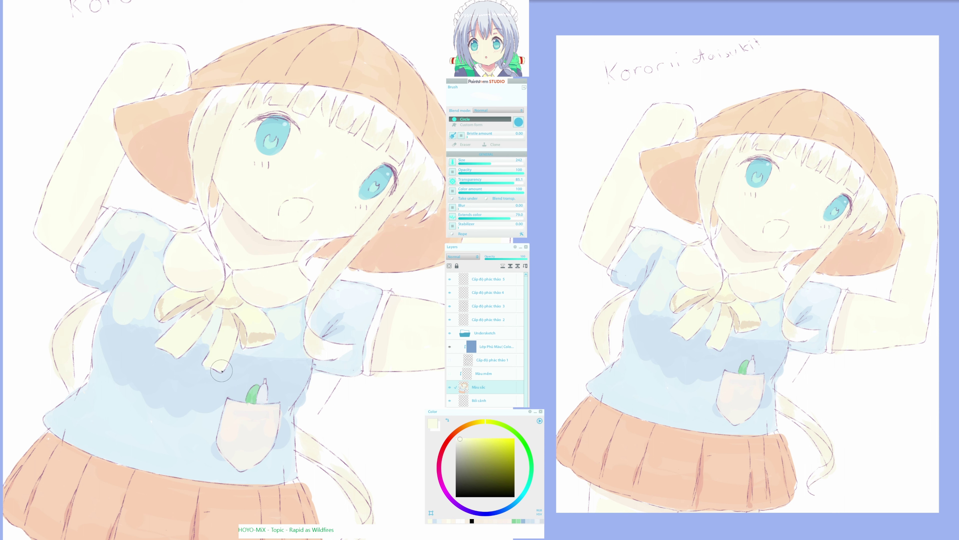
key("h")
key("h")
left_click_drag(257, 366, 243, 377)
left_click_drag(257, 323, 243, 347)
key("h")
key("h")
left_click_drag(281, 302, 270, 322)
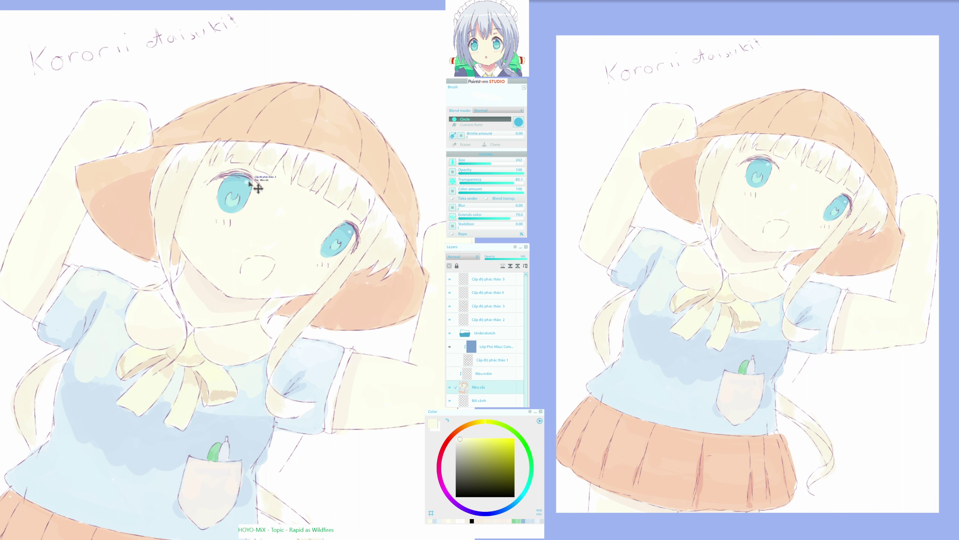
Redraw the cap's crown outline on the sketch line layer with a higher curve, undoing the first attempt
left_click(259, 181, "ctrl")
key("b")
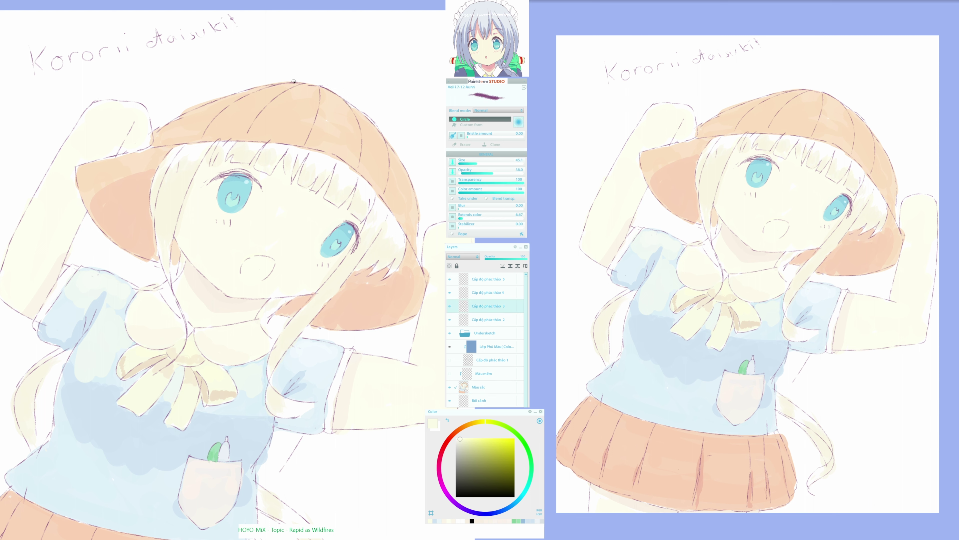
left_click_drag(293, 82, 323, 80)
key("ctrl+z")
mouse_move(293, 82)
left_mouse_down()
mouse_move(331, 84)
mouse_move(358, 109)
left_mouse_up()
Return to the base color layer, lower the brush transparency and fill the gap under the new crown outline with warm beige, sampling the cap's peach
left_click(292, 121, "ctrl")
key("b")
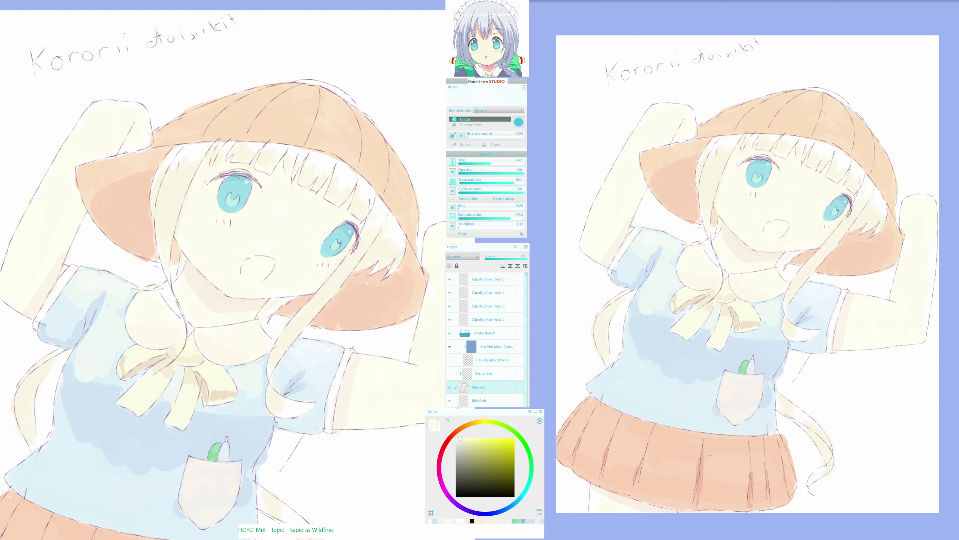
left_click_drag(514, 183, 510, 183)
left_click(464, 441)
left_click(463, 427)
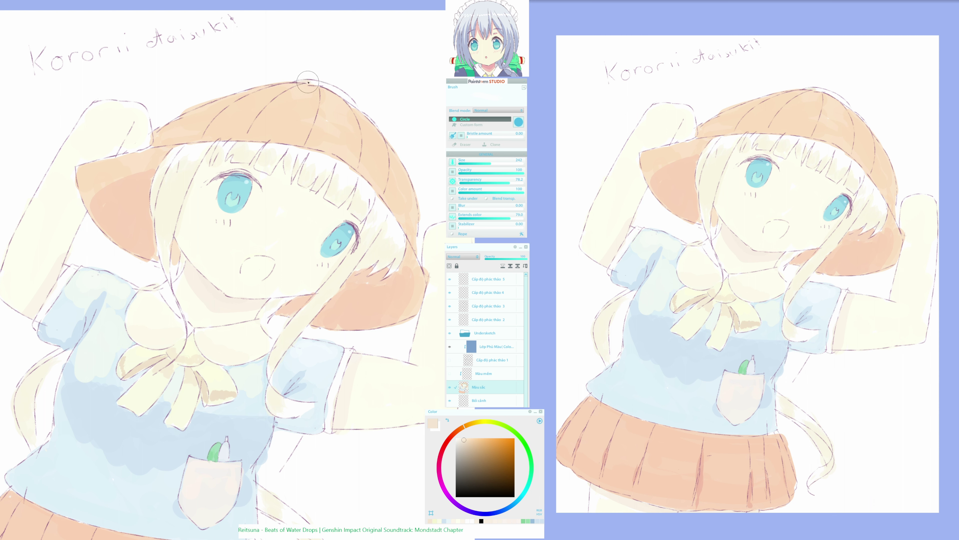
left_click_drag(308, 82, 359, 112)
left_click(350, 109, "alt")
key("h")
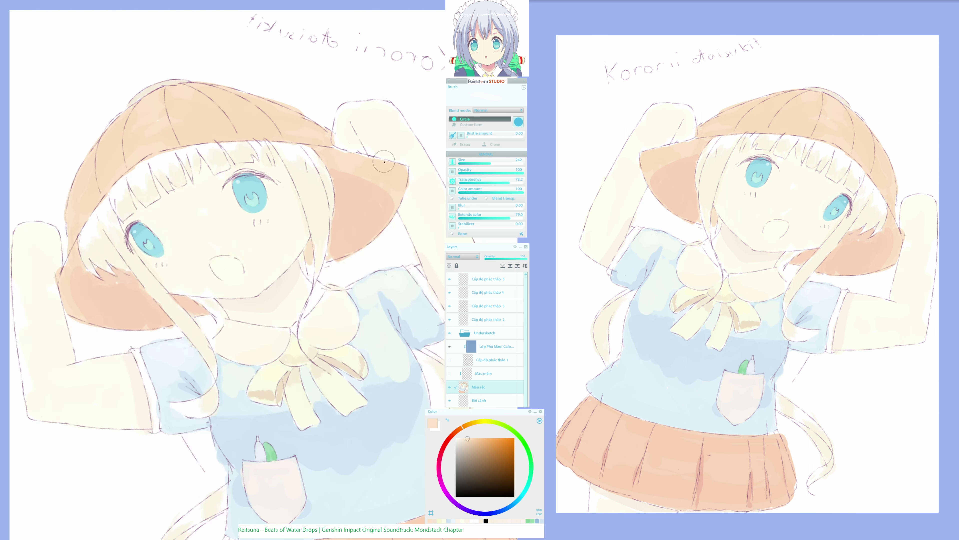
key("h")
left_click_drag(340, 258, 362, 200)
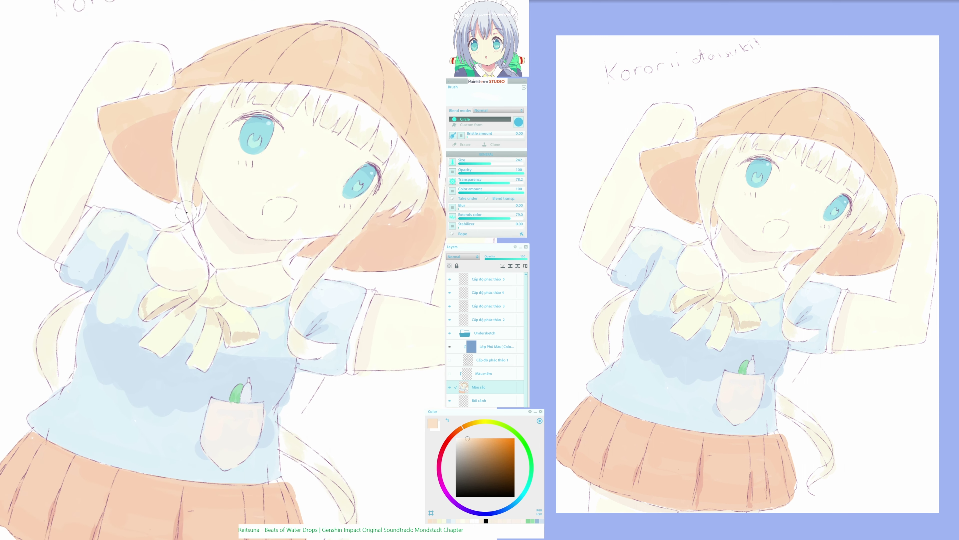
Sample the peach beside the cap brim and a pale cream to touch up the colors around the side hair strand
left_click(196, 201, "alt")
key("h")
key("h")
left_click_drag(282, 211, 278, 236)
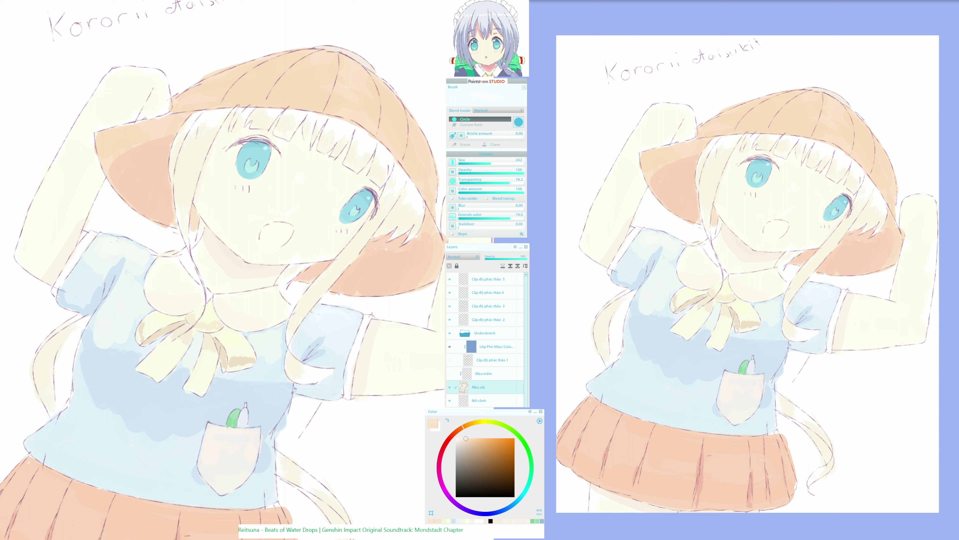
key("alt")
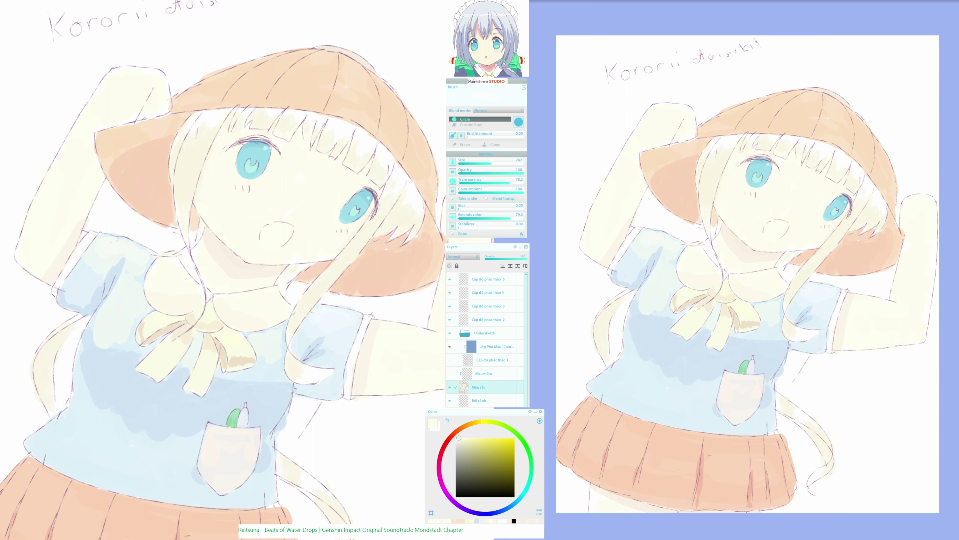
Tidy the color along the cap's front edge with the eraser and the brush, using the cap's sampled peach
left_click_drag(378, 365, 399, 320)
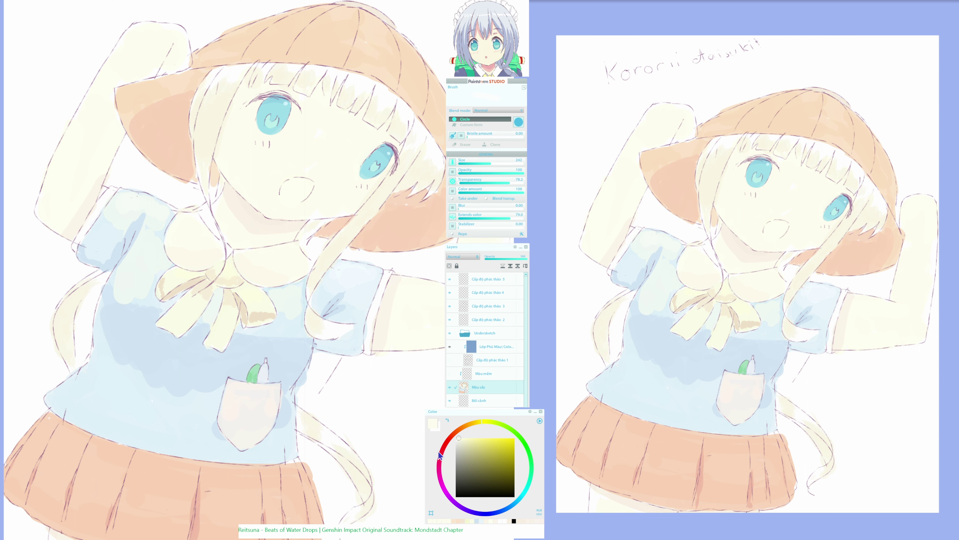
left_click_drag(301, 116, 311, 201)
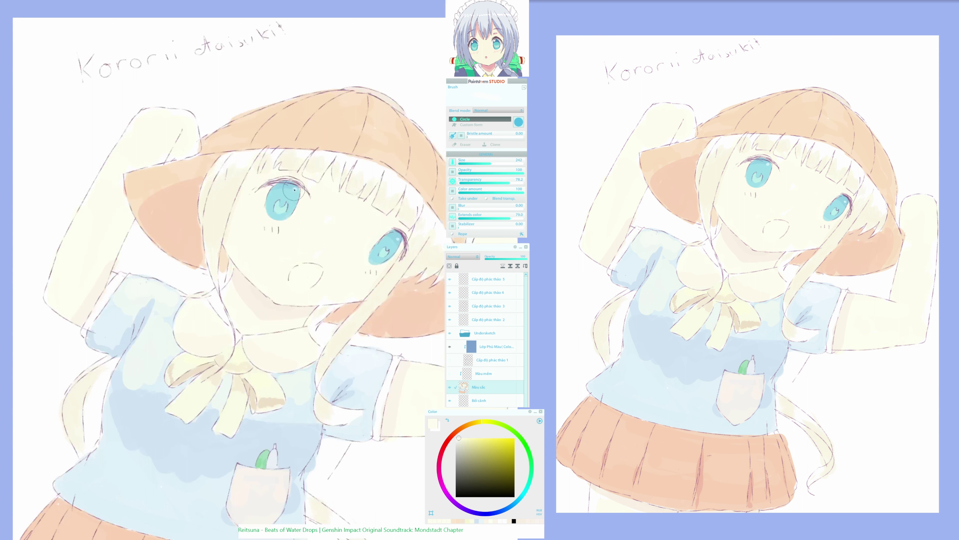
key("e")
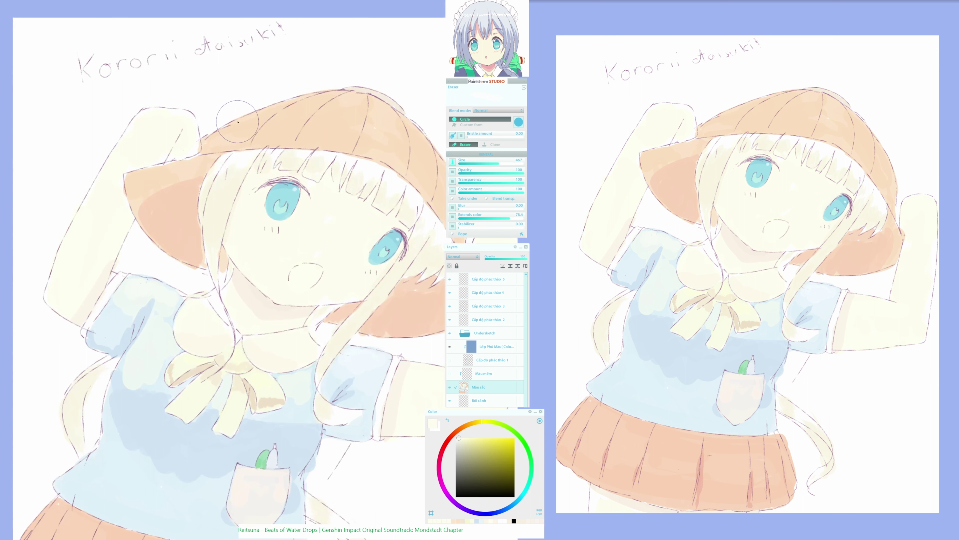
left_click(247, 117, "alt")
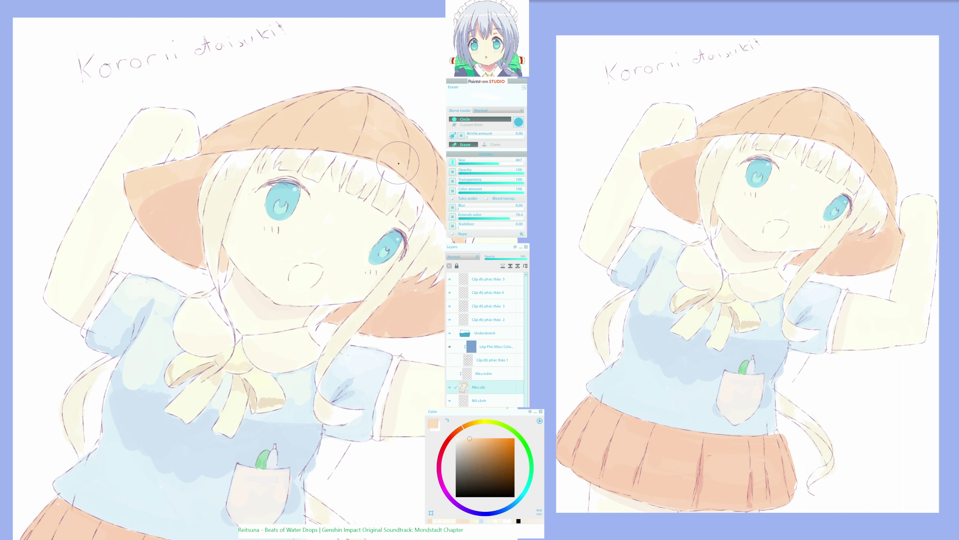
key("e")
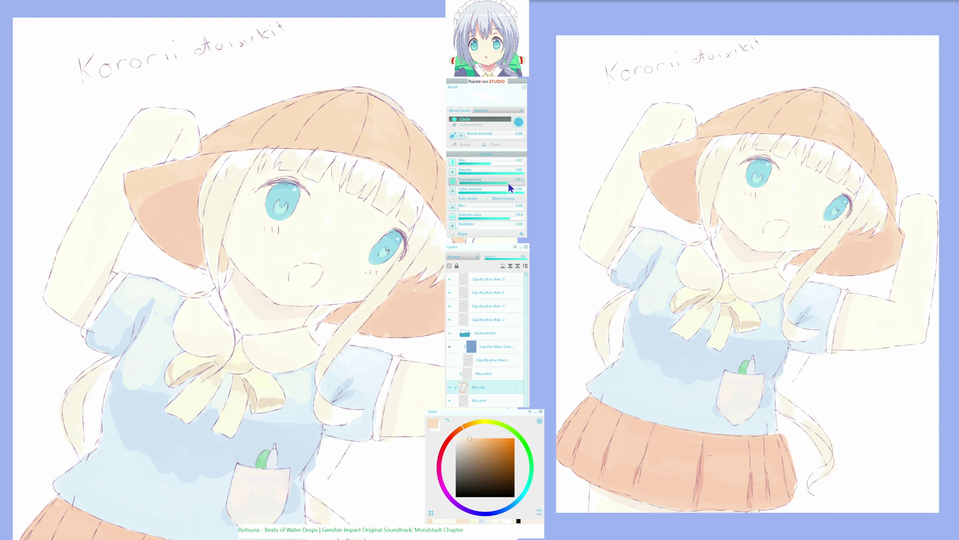
key("e")
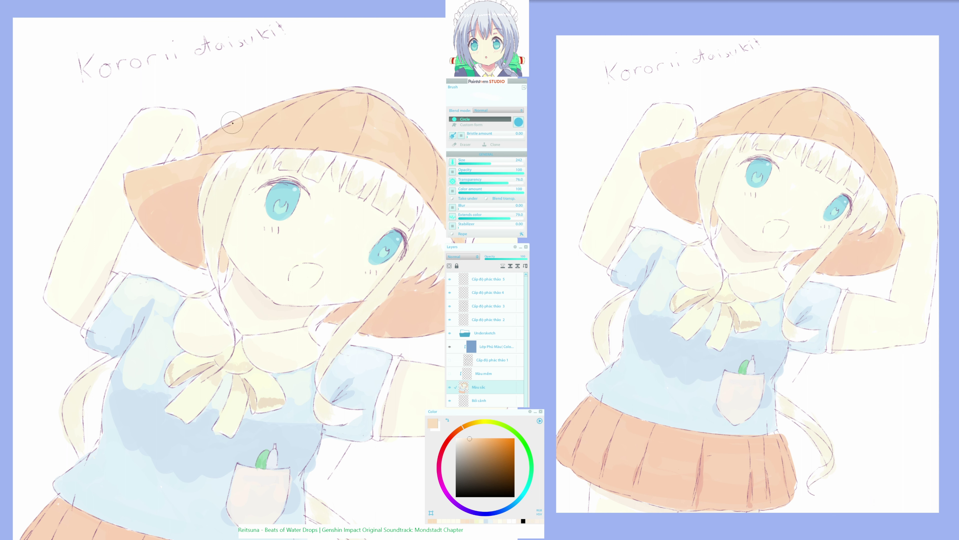
Sample the skirt's peach and make it slightly more saturated for the cap's underside
key("h")
key("h")
left_click_drag(333, 271, 397, 160)
left_click_drag(341, 246, 284, 241)
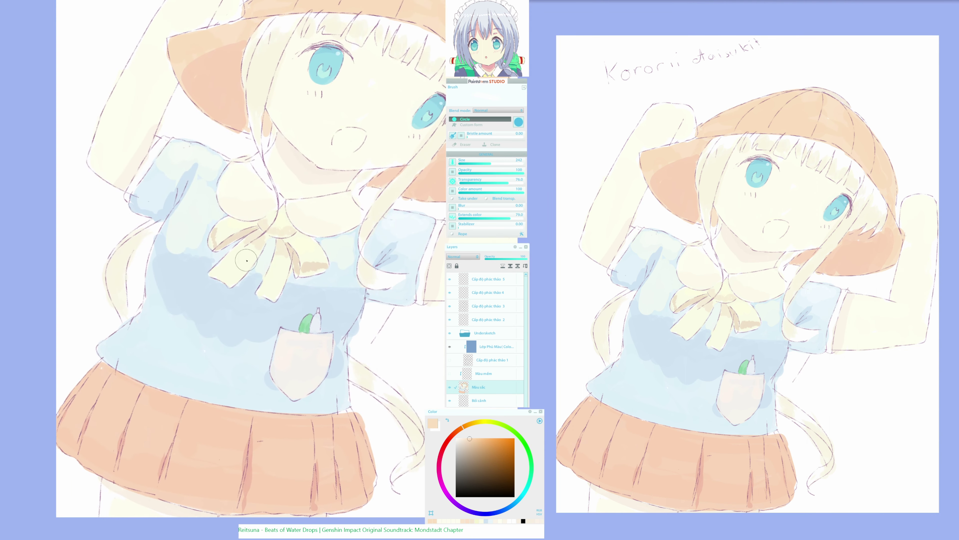
left_click(111, 426, "alt")
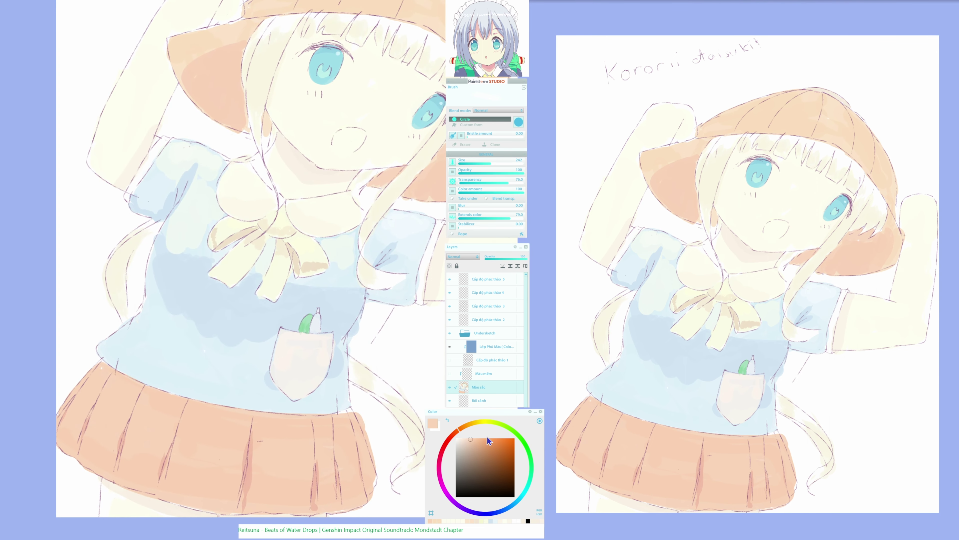
left_click(471, 441)
left_click_drag(443, 160, 425, 299)
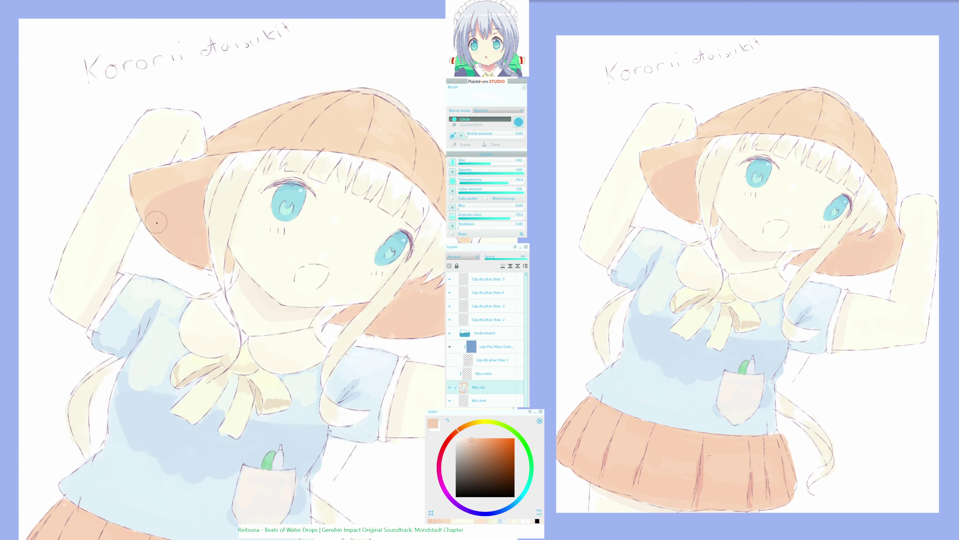
Touch up the outer tip and upper edge of the cap brim, sampling the brim's peach and the pale cream beside it
left_click(132, 182, "alt")
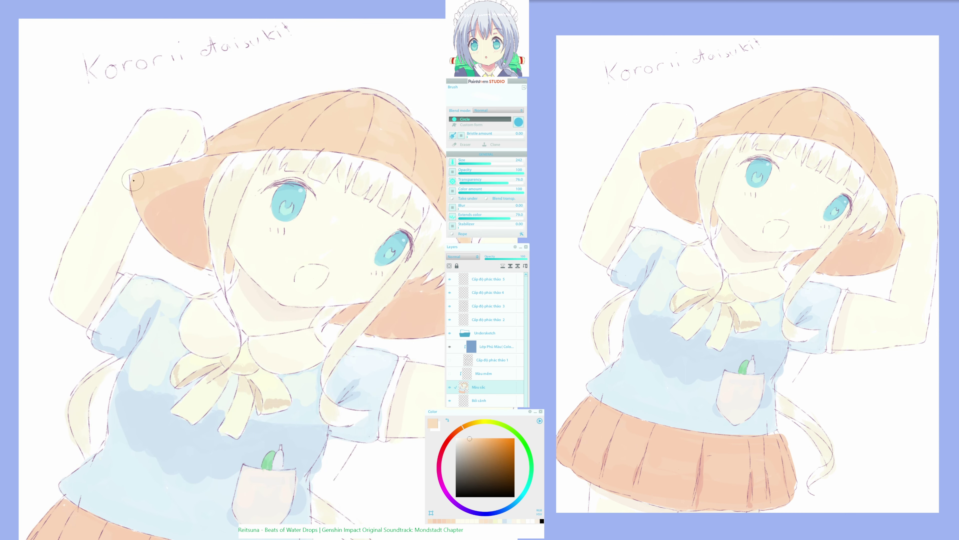
left_click_drag(133, 180, 133, 182)
left_click(130, 186, "alt")
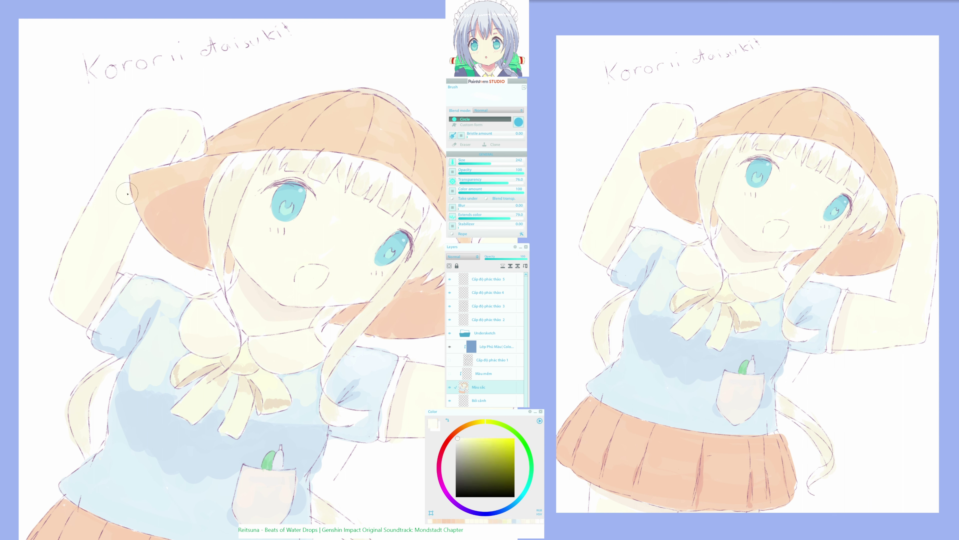
left_click_drag(126, 188, 192, 171)
left_click(131, 191, "alt")
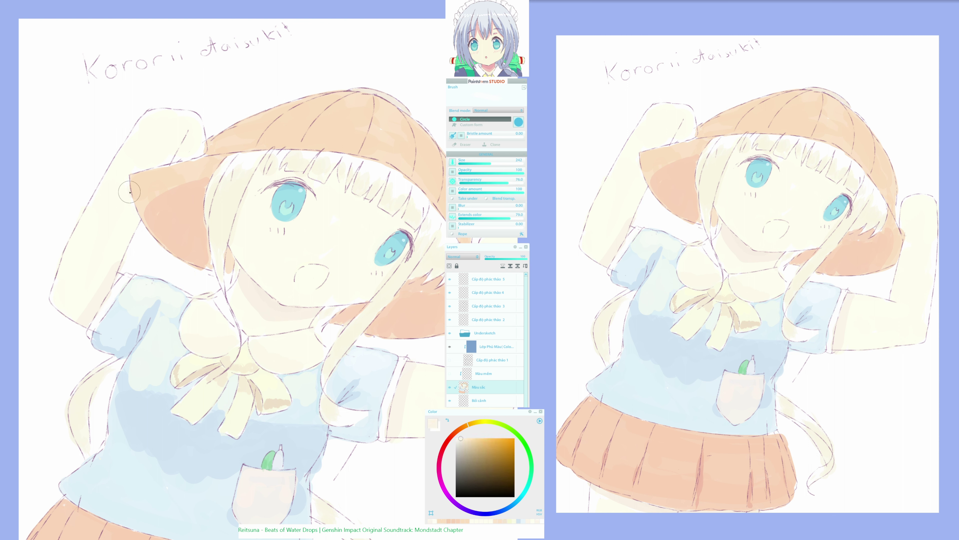
mouse_move(128, 186)
left_mouse_down()
mouse_move(133, 209)
mouse_move(124, 172)
mouse_move(134, 162)
mouse_move(166, 172)
mouse_move(151, 174)
mouse_move(208, 158)
left_mouse_up()
left_click(130, 200, "alt")
Clean up the color where the raised hand meets the cap, sampling the brim's peach and the hand's pale cream
left_click(172, 166, "alt")
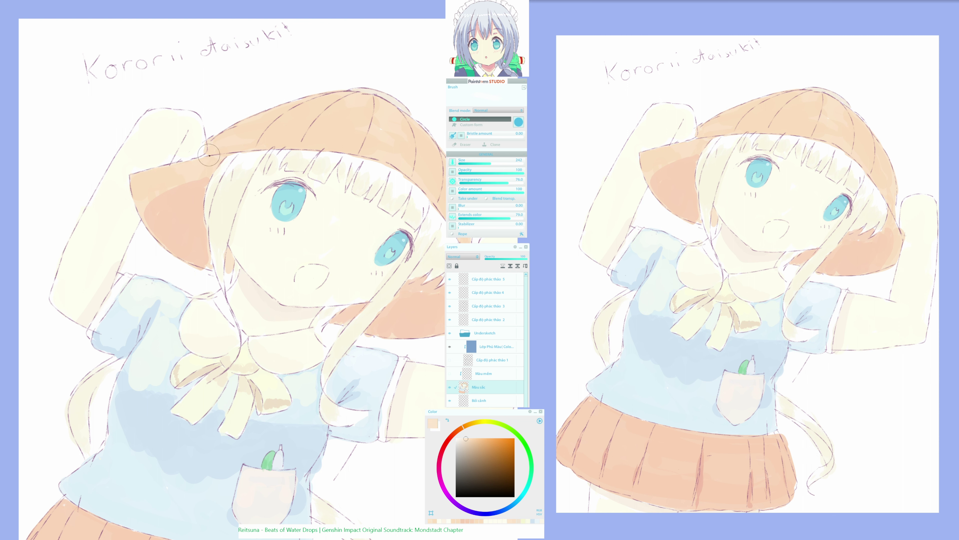
left_click(205, 146, "alt")
left_click(204, 147, "alt")
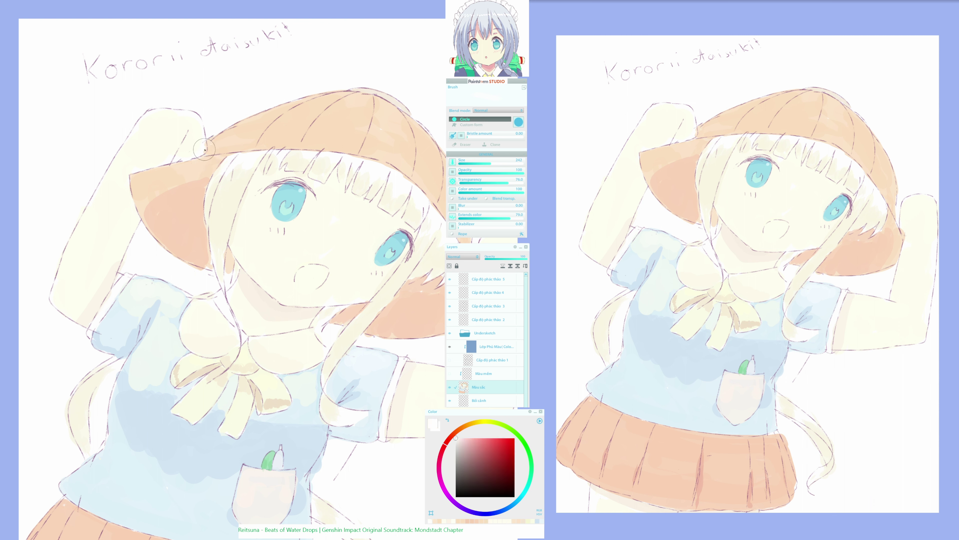
left_click(191, 146, "alt")
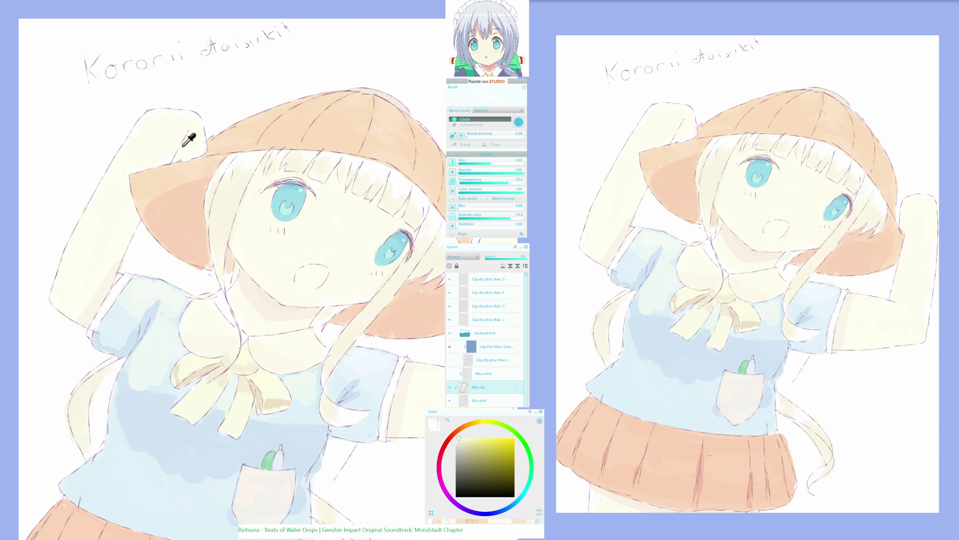
mouse_move(188, 154)
left_mouse_down()
mouse_move(202, 150)
mouse_move(180, 156)
left_mouse_up()
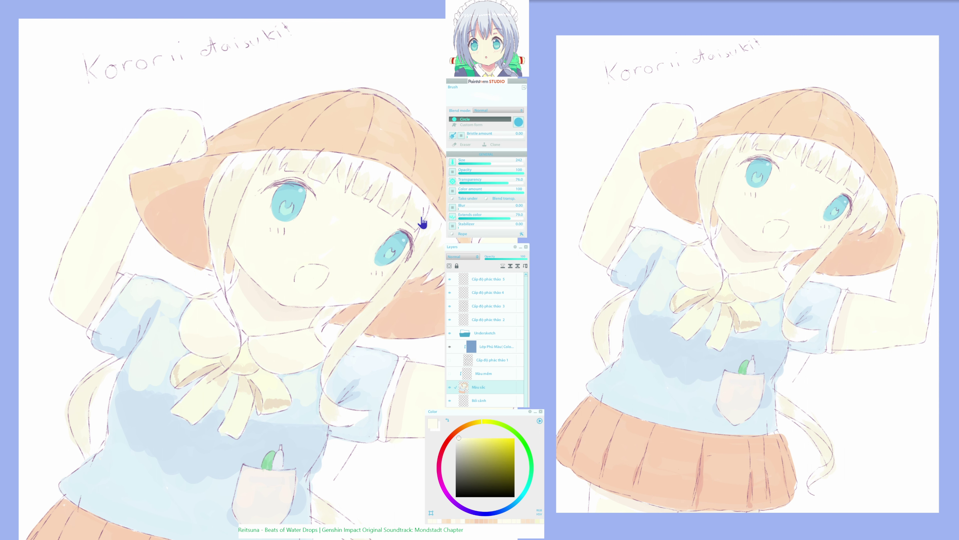
Check the drawing mirrored, then sample peach by the side hair and pale cream by the face to touch up the face near the chin
left_click_drag(423, 223, 394, 223)
key("h")
left_click(107, 181, "alt")
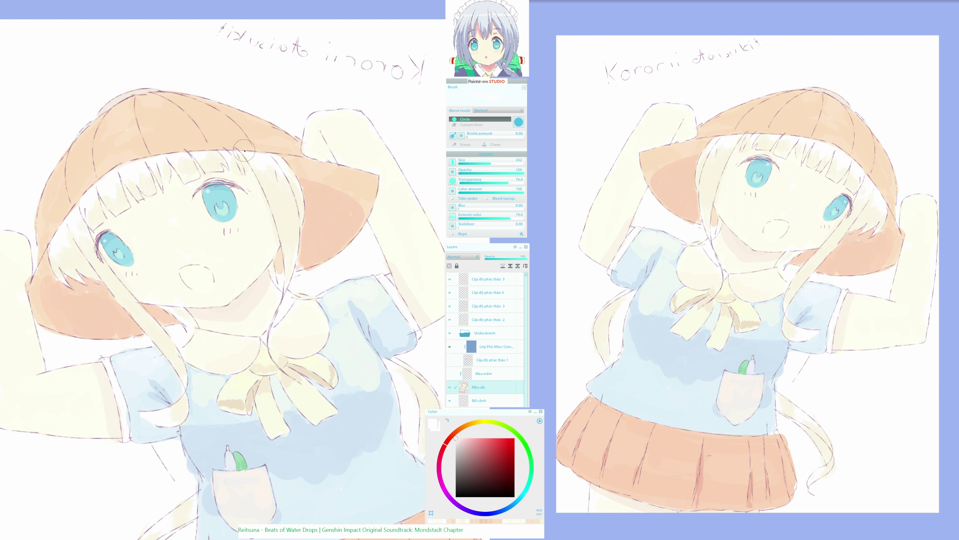
key("h")
left_click_drag(303, 186, 239, 145)
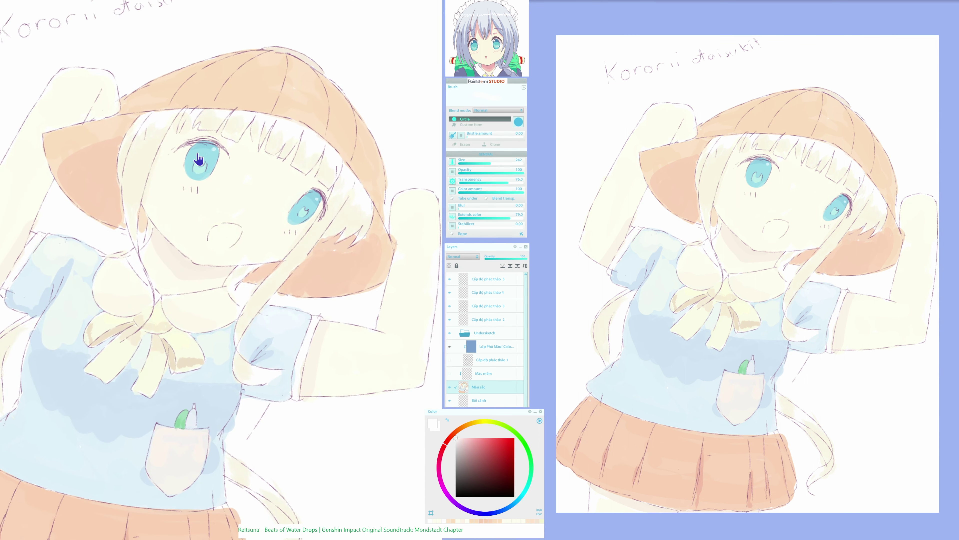
left_click(144, 216, "alt")
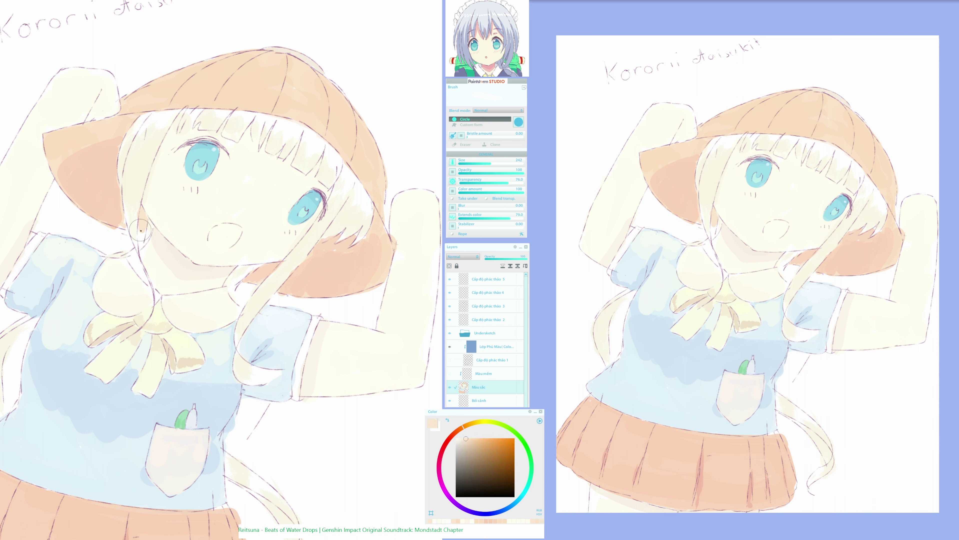
left_click(123, 210, "alt")
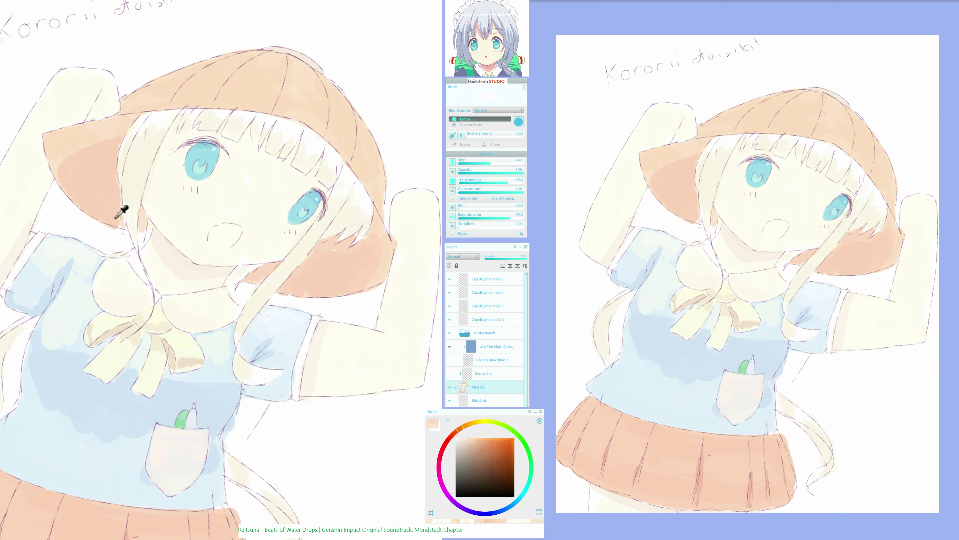
left_click(279, 257, "alt")
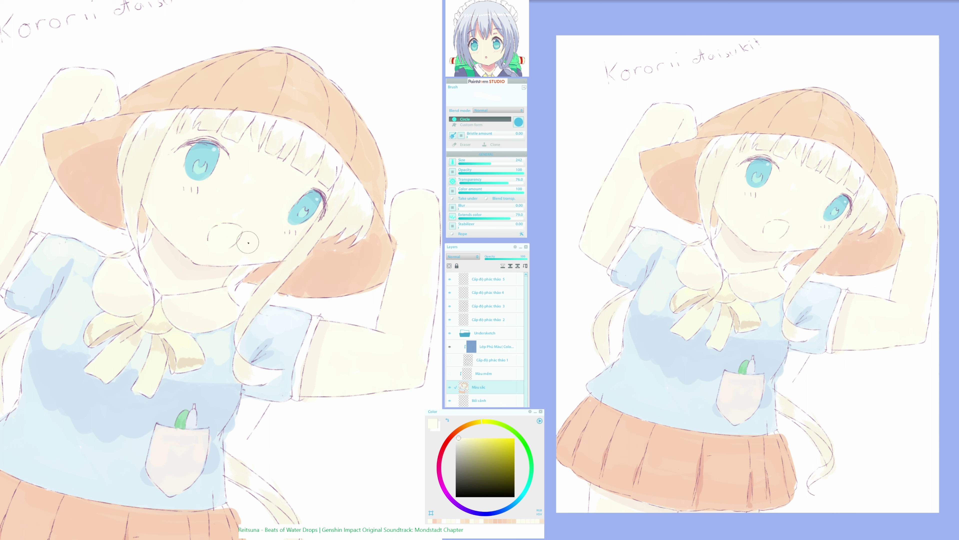
mouse_move(213, 242)
left_mouse_down()
mouse_move(213, 269)
mouse_move(192, 240)
left_mouse_up()
Sample the shirt's pale blue beside the pocket, adjust the brush transparency and test slightly deeper blues on the chest, undoing the first dab
mouse_move(291, 368)
left_mouse_down()
mouse_move(296, 361)
mouse_move(246, 423)
left_mouse_up()
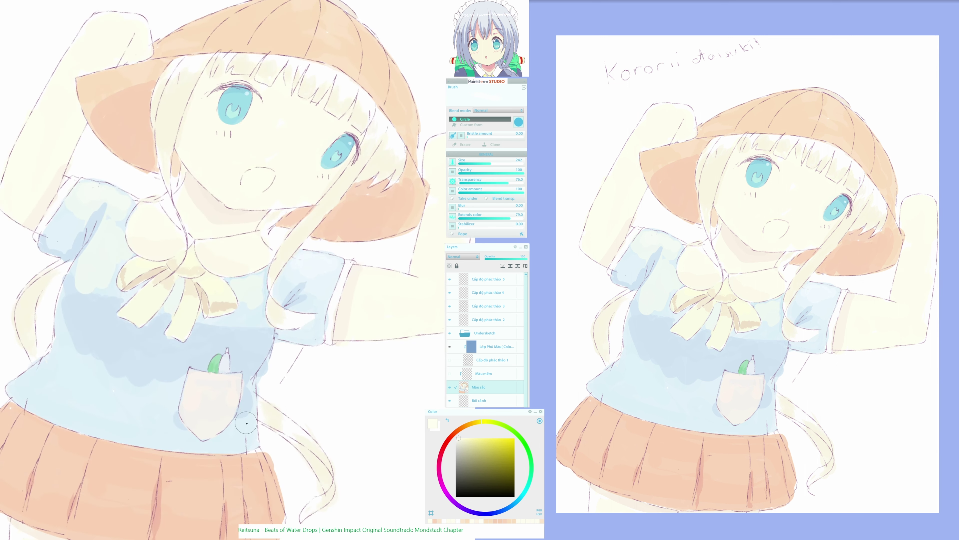
left_click(248, 402, "alt")
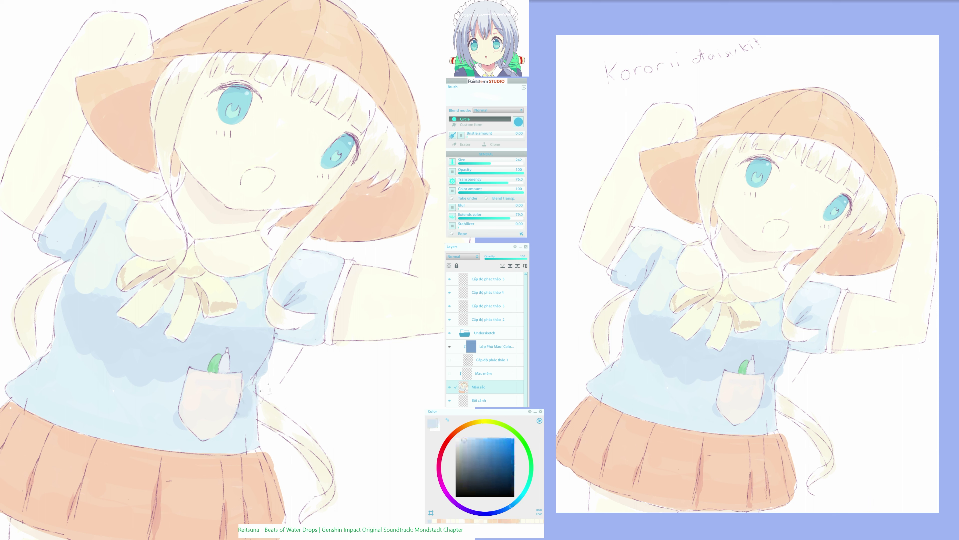
left_click(509, 183)
left_click_drag(290, 402, 301, 411)
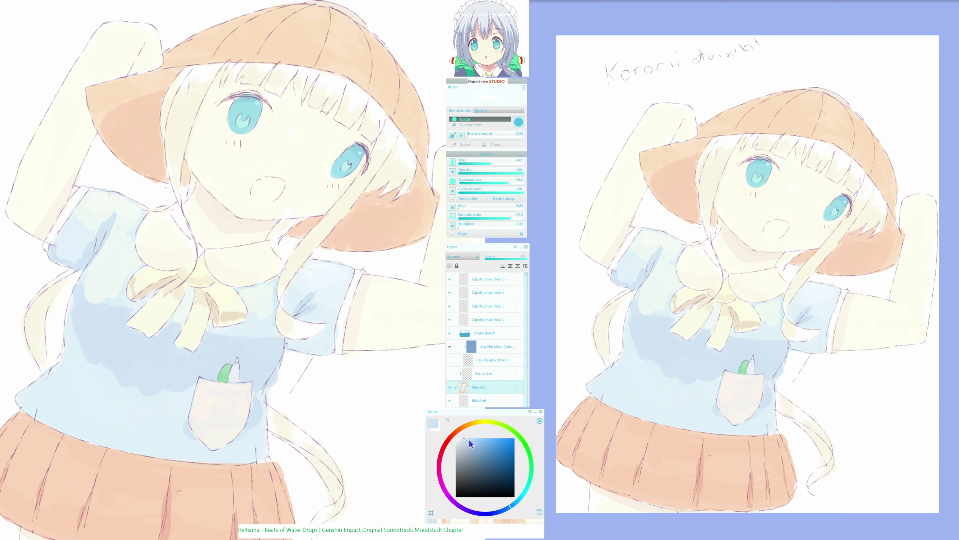
left_click(469, 443)
left_click(99, 323)
key("ctrl+z")
left_click(465, 441)
left_click(101, 327)
Lower the brush transparency and paint a deeper blue shadow across the shirt's chest, from below the bow toward the pocket
left_click(508, 184)
left_click(468, 443)
mouse_move(100, 332)
left_mouse_down()
mouse_move(135, 360)
mouse_move(123, 343)
mouse_move(124, 353)
mouse_move(94, 332)
mouse_move(111, 349)
mouse_move(135, 351)
mouse_move(109, 320)
mouse_move(84, 317)
mouse_move(128, 362)
mouse_move(151, 357)
left_mouse_up()
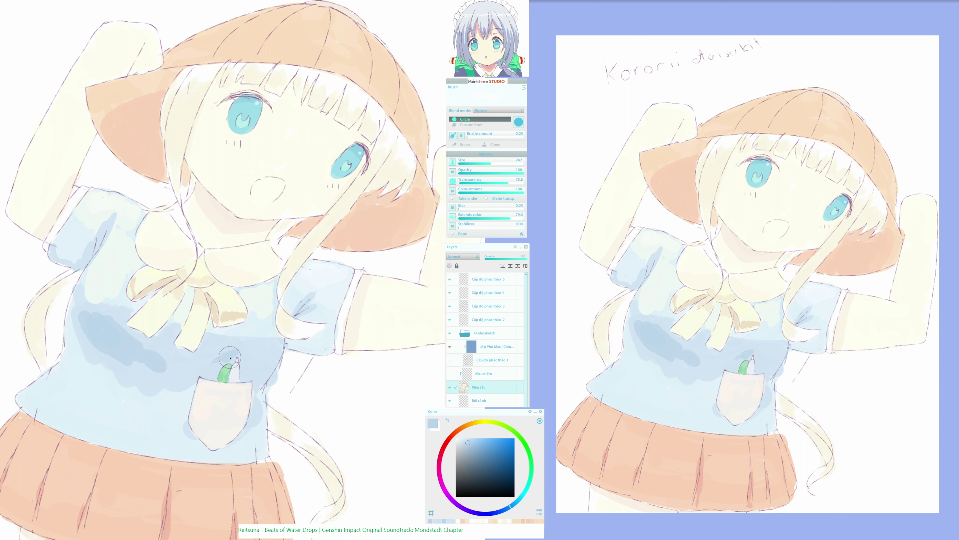
mouse_move(240, 353)
left_mouse_down()
mouse_move(262, 352)
mouse_move(245, 363)
mouse_move(266, 352)
mouse_move(265, 363)
mouse_move(270, 348)
mouse_move(252, 347)
mouse_move(191, 373)
left_mouse_up()
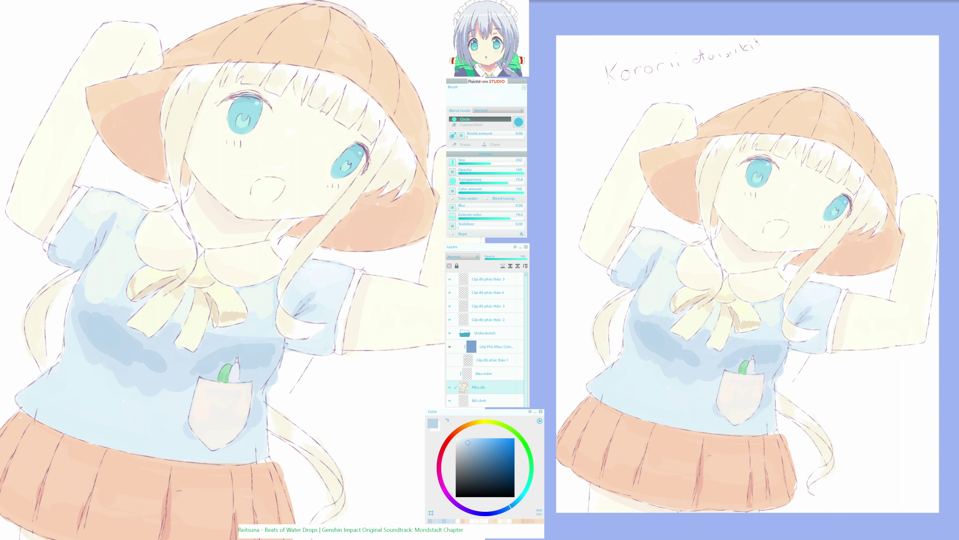